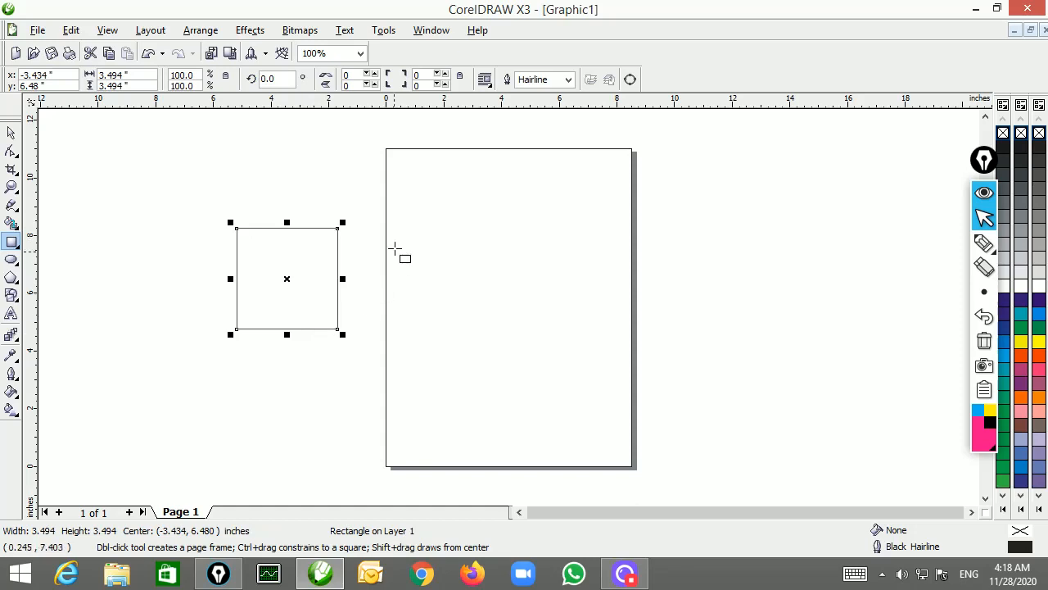
Step: Draw a tall rectangle about 1.2 by 4.9 inches and a 3.8-inch square, plus a tall ellipse and a 5-inch circle
{"action": "left_click_drag", "start_coordinate": [438, 204], "coordinate": [474, 348]}
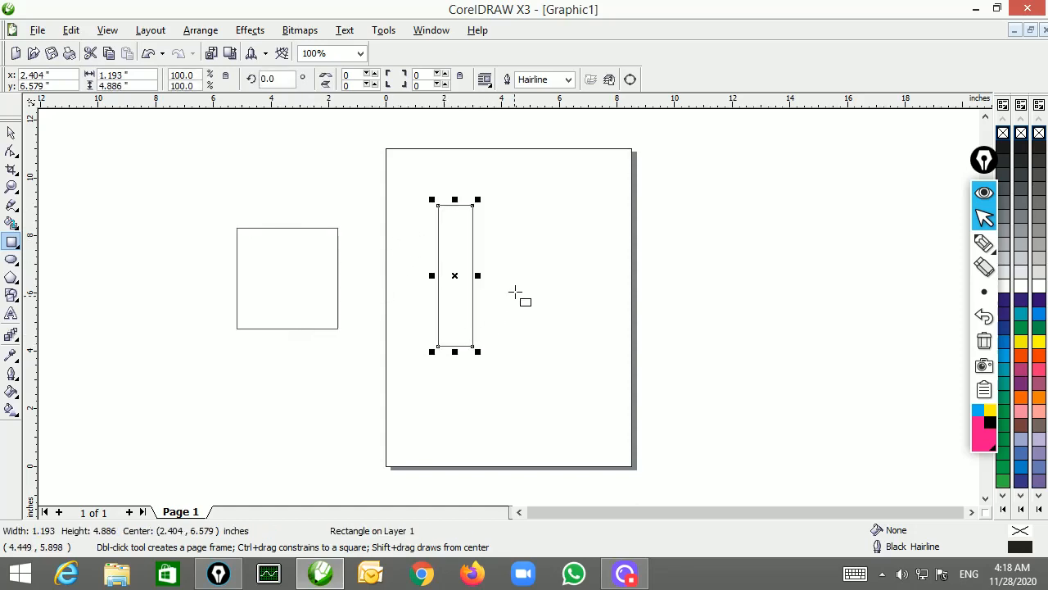
{"action": "left_click_drag", "start_coordinate": [512, 239], "coordinate": [622, 349]}
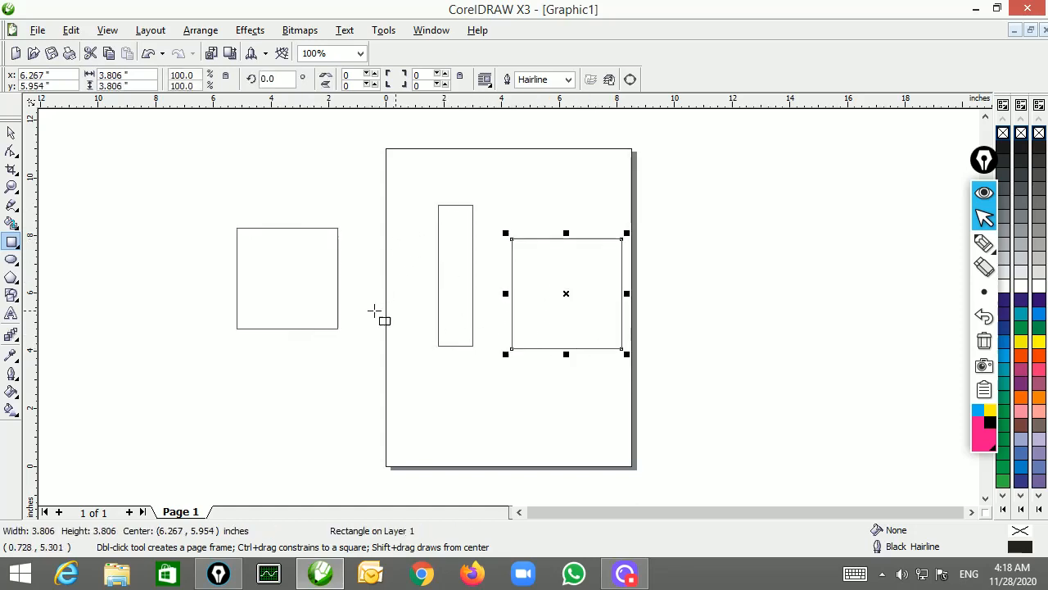
{"action": "left_click", "coordinate": [11, 259]}
{"action": "left_click_drag", "start_coordinate": [124, 232], "coordinate": [162, 384]}
{"action": "left_click_drag", "start_coordinate": [514, 152], "coordinate": [620, 303]}
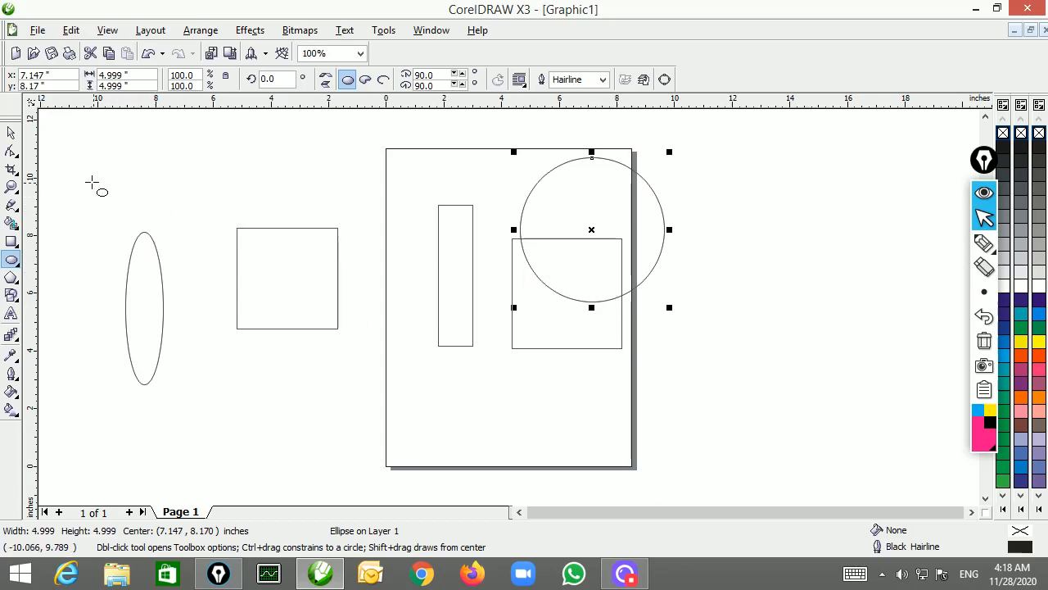
Step: Select all the shapes in the drawing and delete them
{"action": "left_click", "coordinate": [10, 132]}
{"action": "left_click", "coordinate": [173, 153]}
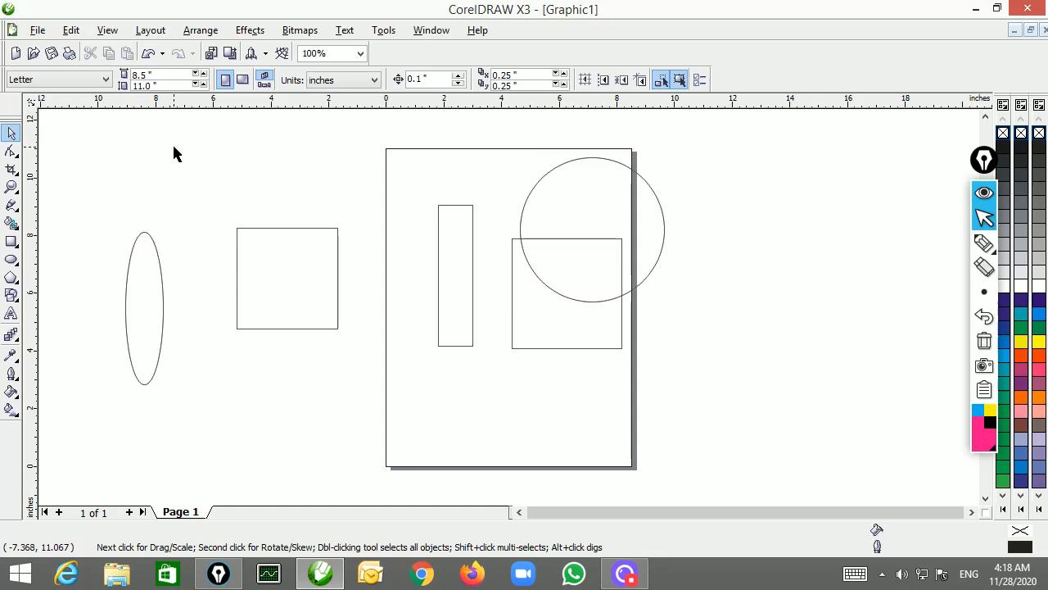
{"action": "key", "text": "ctrl+a"}
{"action": "key", "text": "Delete"}
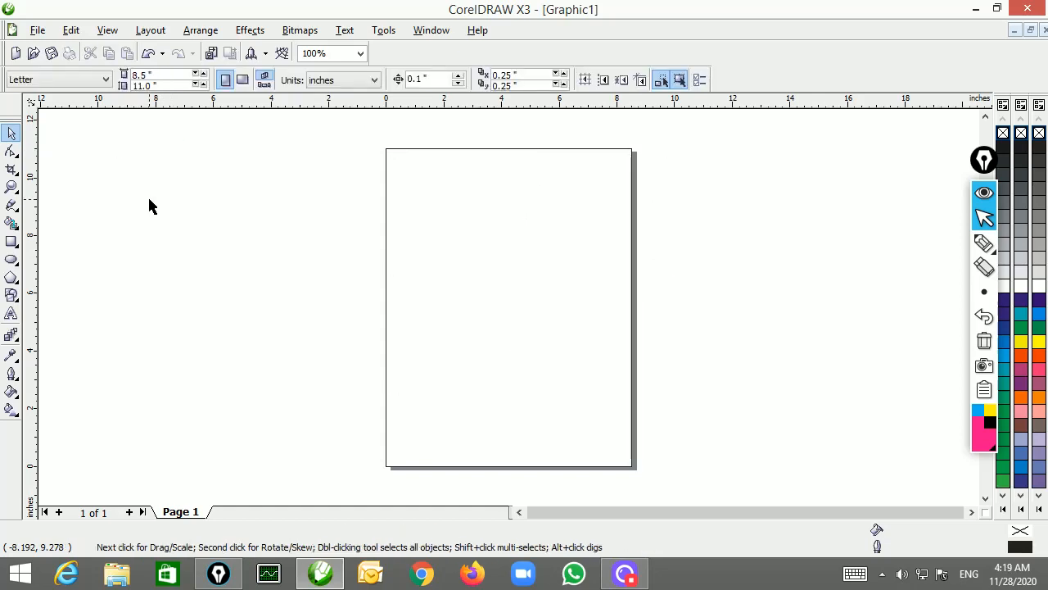
Step: Draw two 8-sided polygons: a tall one about 2.7 by 4.9 inches on the page and a regular one about 5.5 inches wide beside it
{"action": "left_click", "coordinate": [13, 278]}
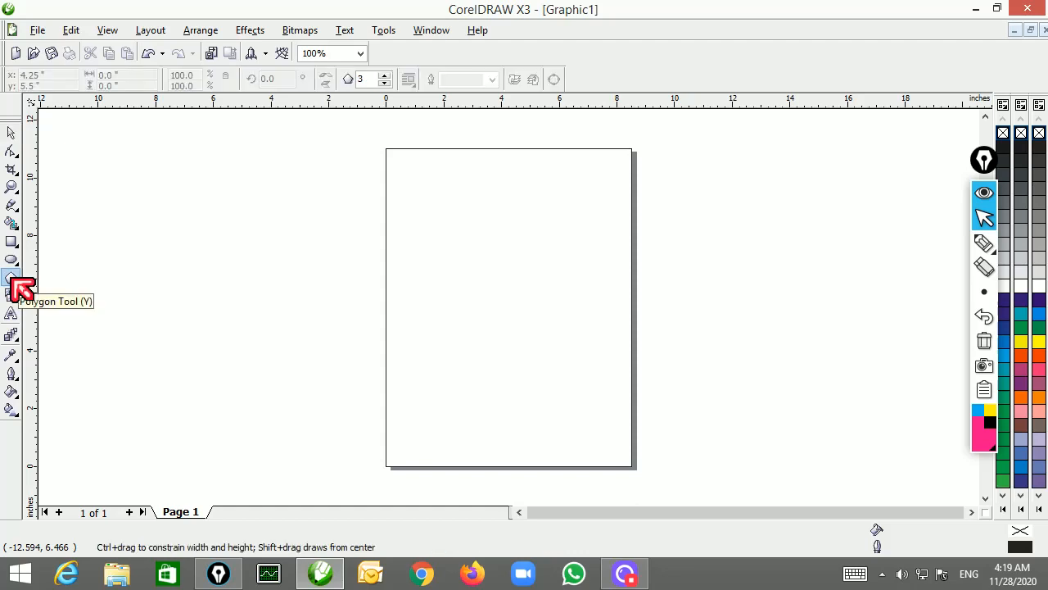
{"action": "left_click", "coordinate": [385, 75]}
{"action": "left_click", "coordinate": [385, 75]}
{"action": "left_click", "coordinate": [385, 75]}
{"action": "left_click", "coordinate": [385, 75]}
{"action": "left_click", "coordinate": [385, 75]}
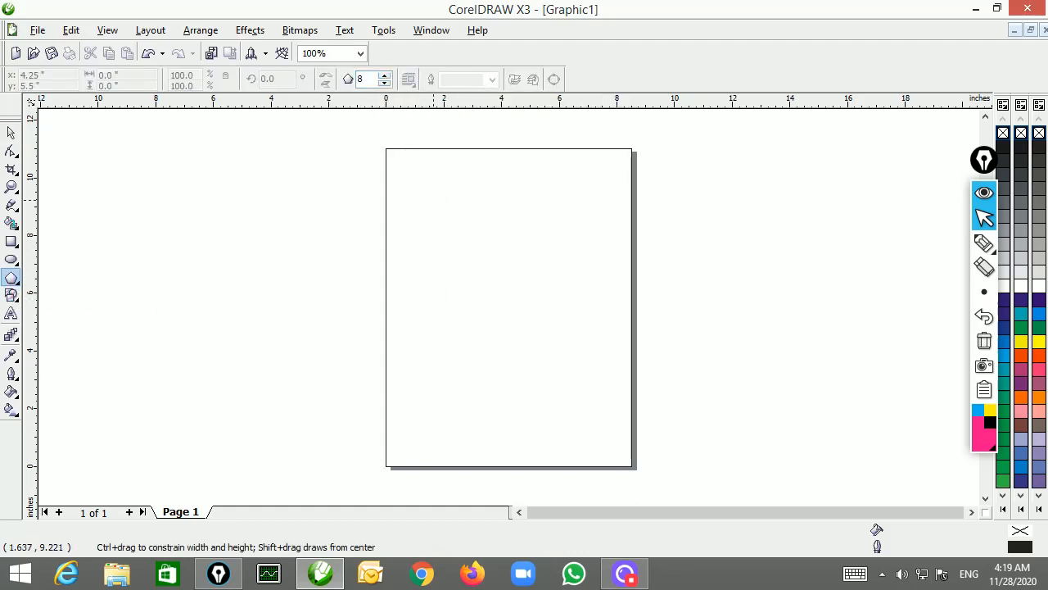
{"action": "left_click_drag", "start_coordinate": [433, 200], "coordinate": [511, 342]}
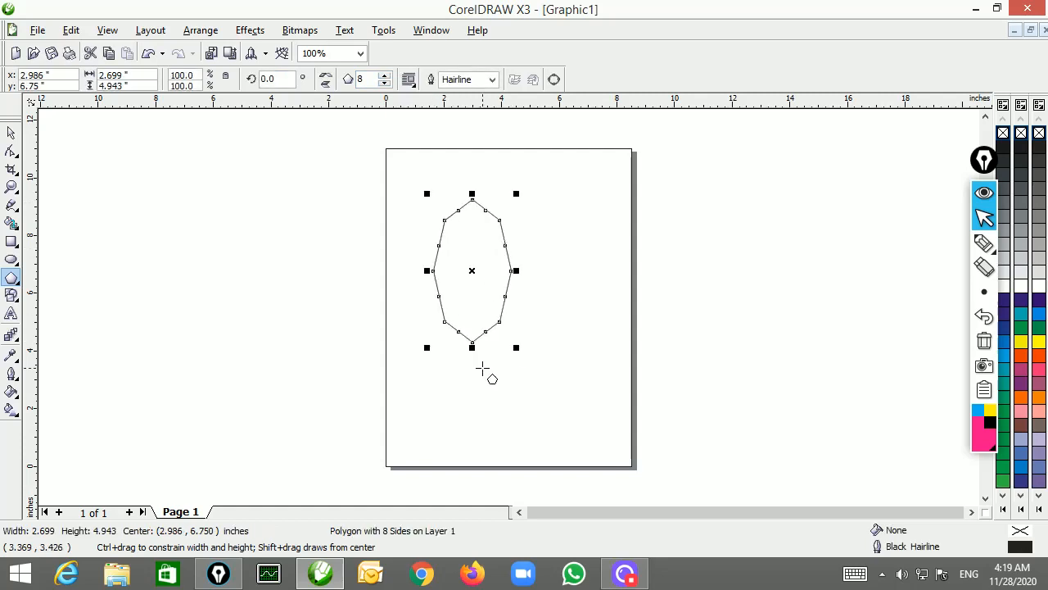
{"action": "left_click_drag", "start_coordinate": [185, 221], "coordinate": [340, 378]}
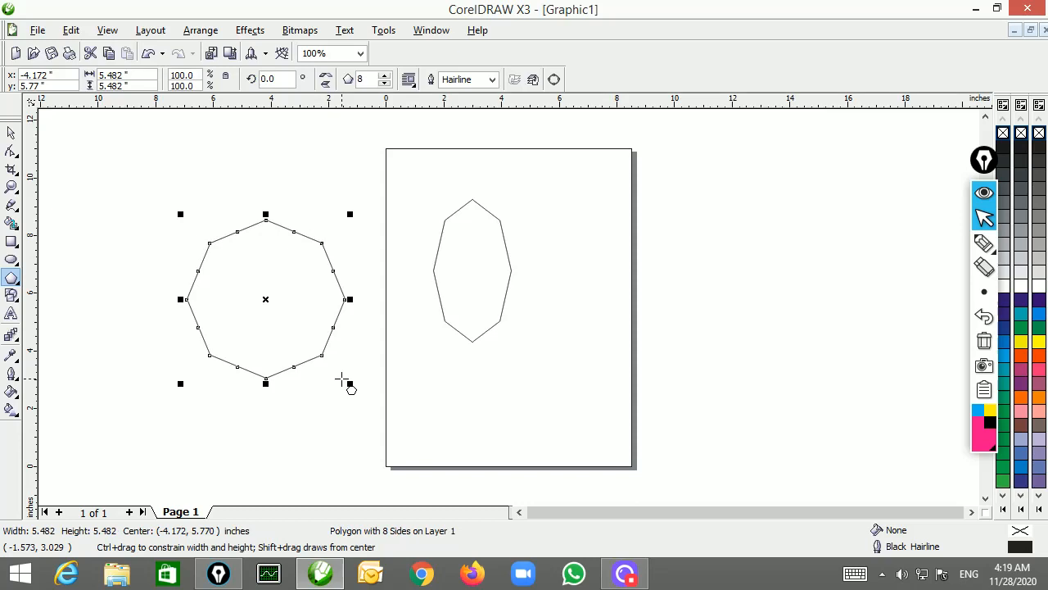
Step: Delete the regular polygon beside the page and the tall polygon on it
{"action": "left_click", "coordinate": [12, 132]}
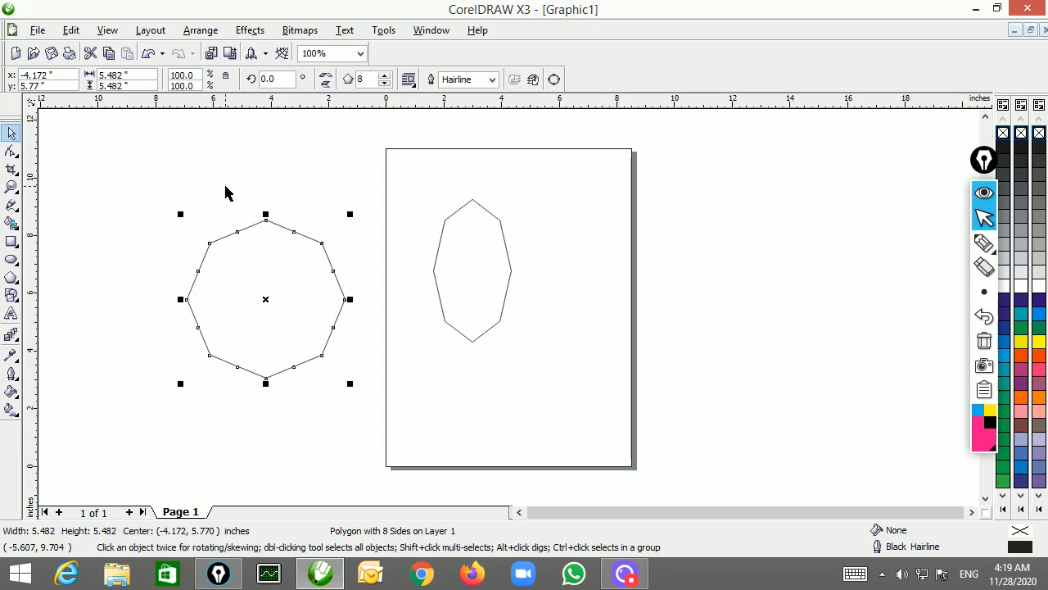
{"action": "key", "text": "Delete"}
{"action": "left_click", "coordinate": [452, 275]}
{"action": "key", "text": "Delete"}
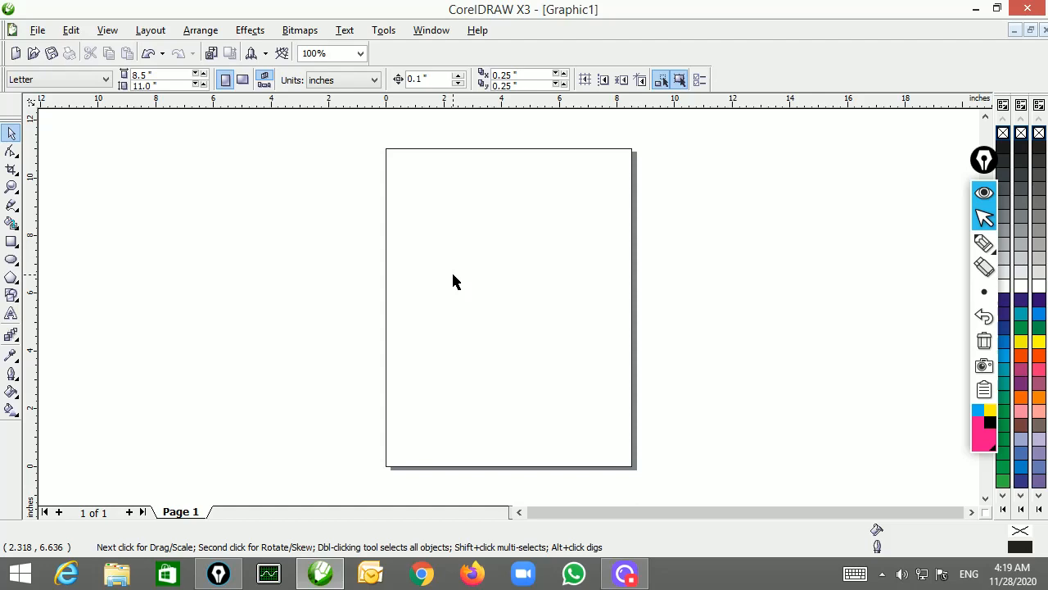
Step: Draw a square about 3.6 inches wide beside the page and place a duplicate diagonally below it so the two overlap
{"action": "left_click", "coordinate": [11, 242]}
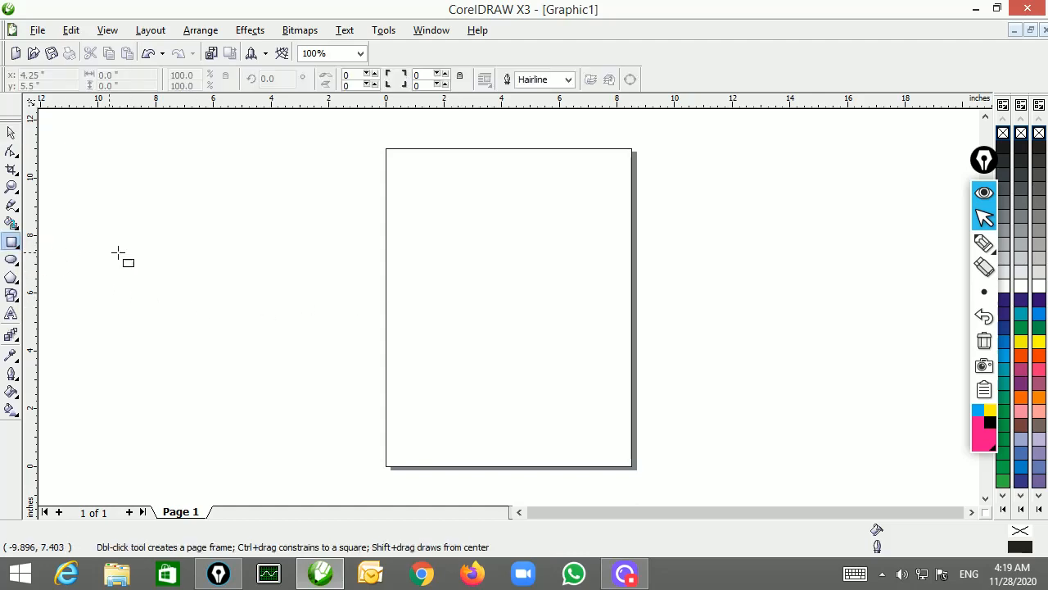
{"action": "mouse_move", "coordinate": [243, 193]}
{"action": "left_mouse_down"}
{"action": "mouse_move", "coordinate": [335, 297]}
{"action": "mouse_move", "coordinate": [347, 297]}
{"action": "left_mouse_up"}
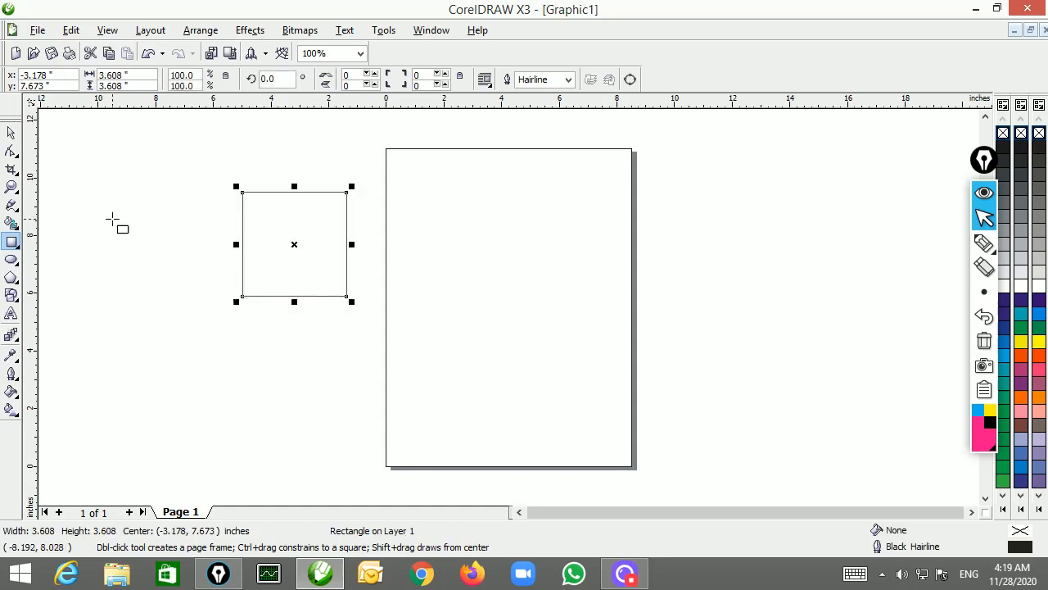
{"action": "left_click", "coordinate": [11, 133]}
{"action": "left_click_drag", "start_coordinate": [294, 244], "coordinate": [361, 306]}
{"action": "left_click", "coordinate": [555, 357]}
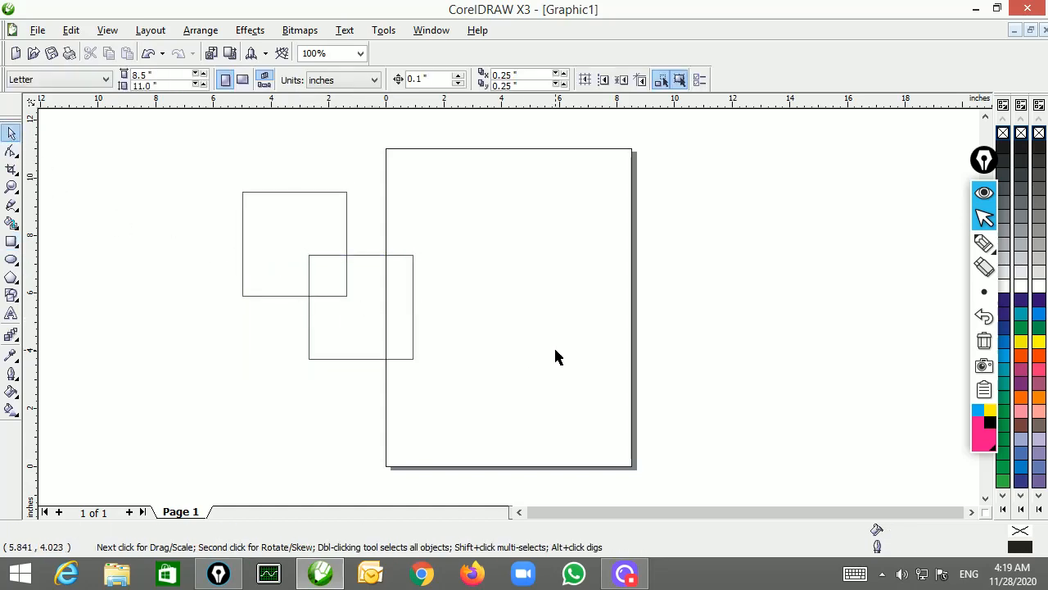
Step: Fill the original square with purple and the overlapping duplicate with red
{"action": "left_click", "coordinate": [279, 232]}
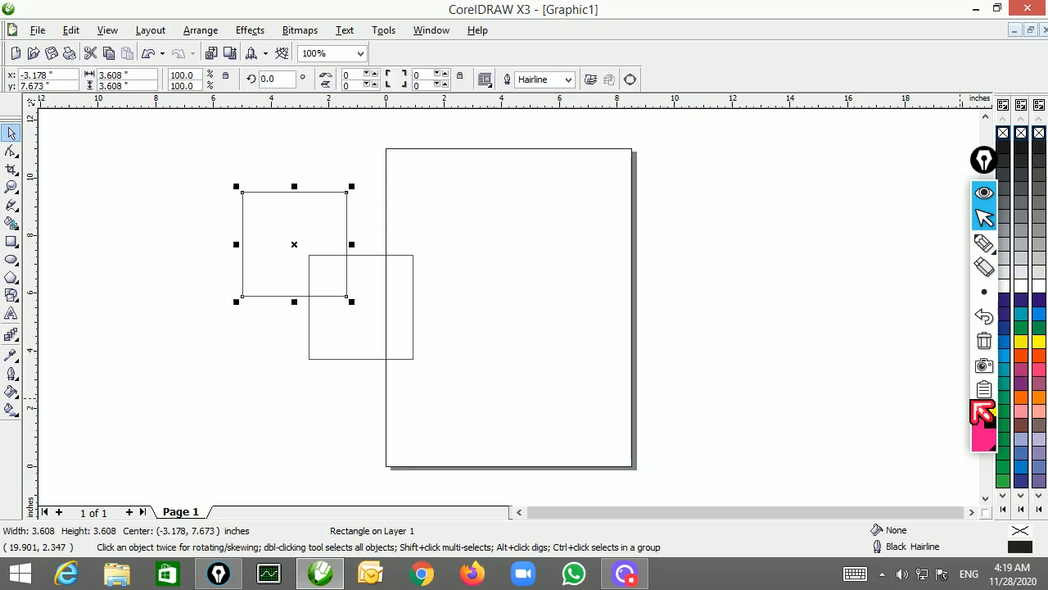
{"action": "left_click", "coordinate": [1022, 383]}
{"action": "left_click", "coordinate": [412, 326]}
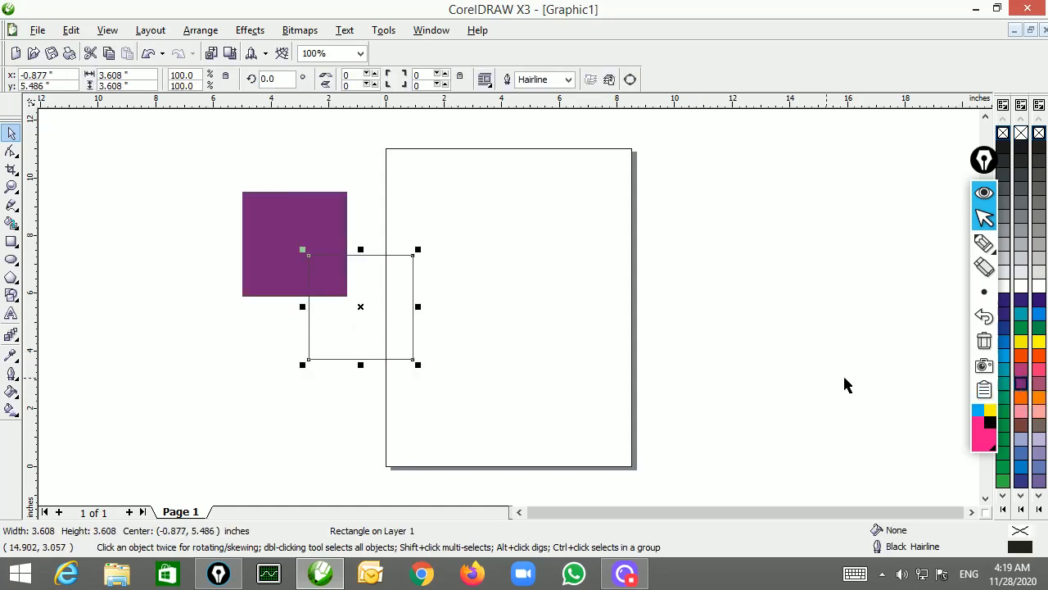
{"action": "left_click", "coordinate": [1021, 357]}
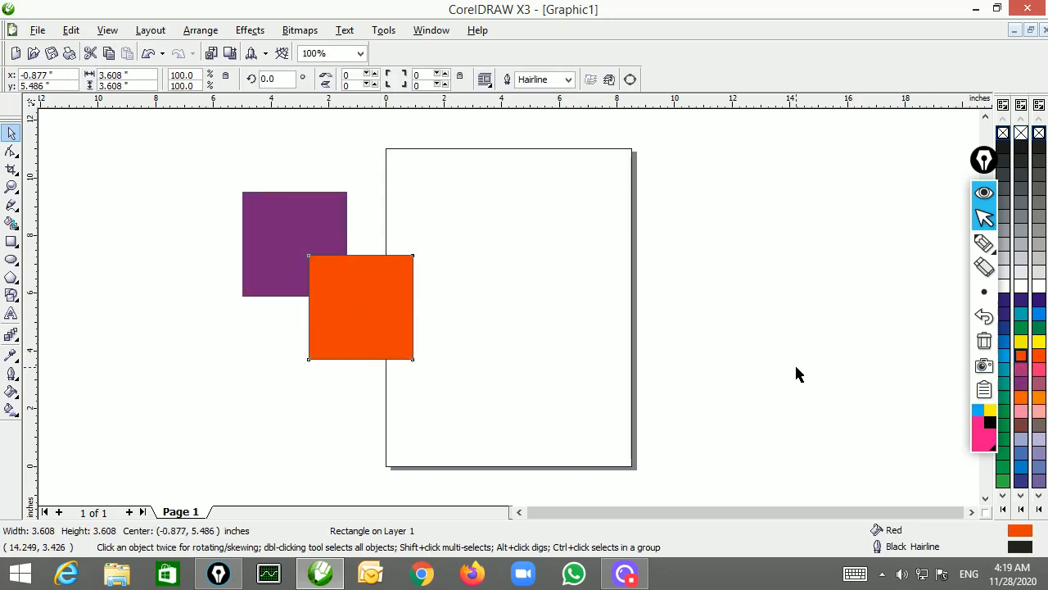
{"action": "left_click", "coordinate": [755, 386]}
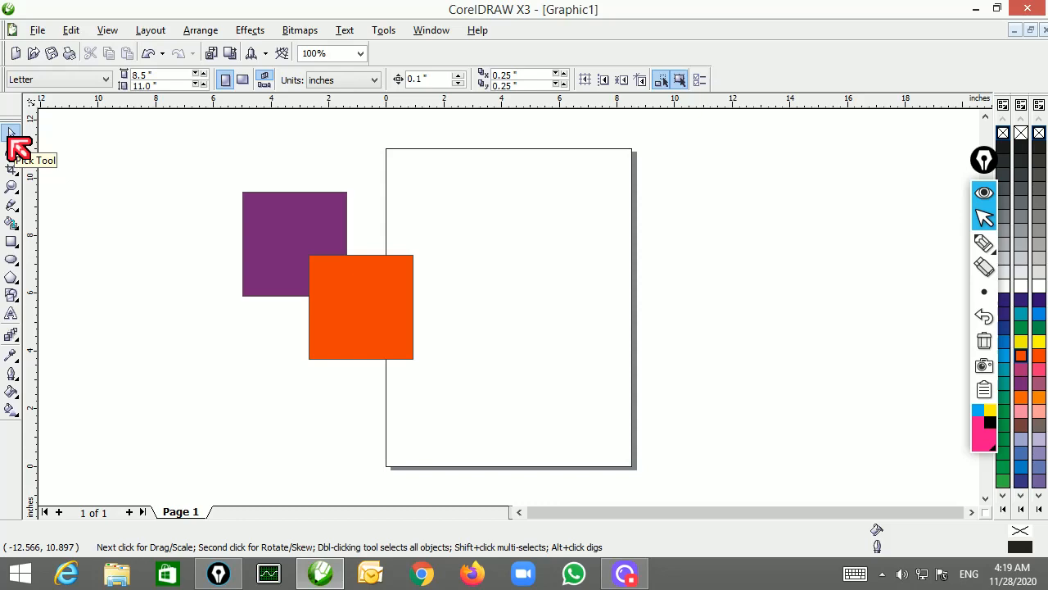
Step: Group the purple and red squares, and ungroup them again
{"action": "left_click", "coordinate": [321, 223]}
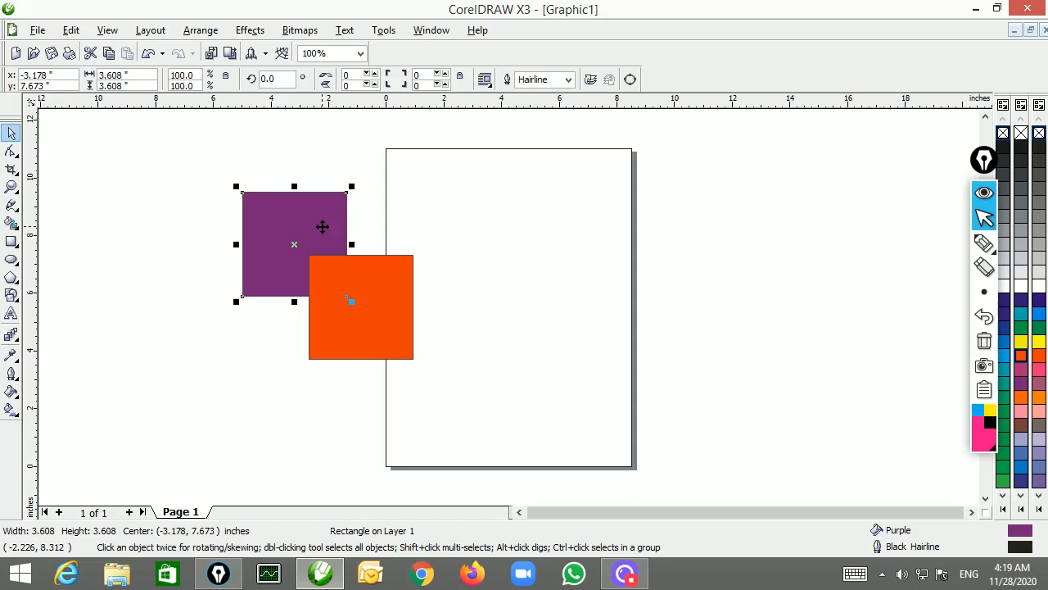
{"action": "left_click_drag", "start_coordinate": [186, 161], "coordinate": [499, 423]}
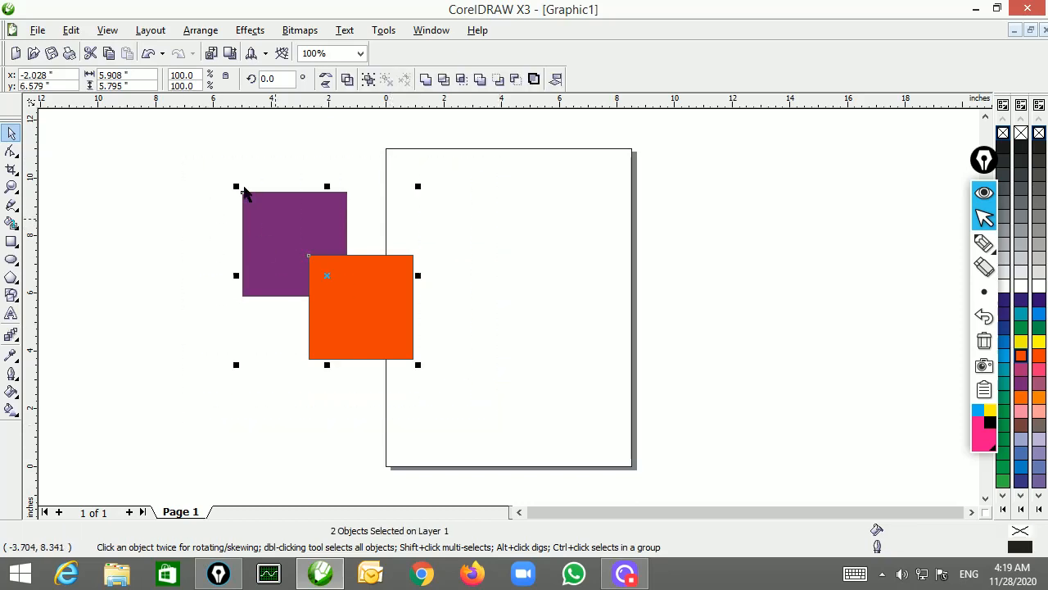
{"action": "left_click", "coordinate": [198, 31]}
{"action": "mouse_move", "coordinate": [231, 256]}
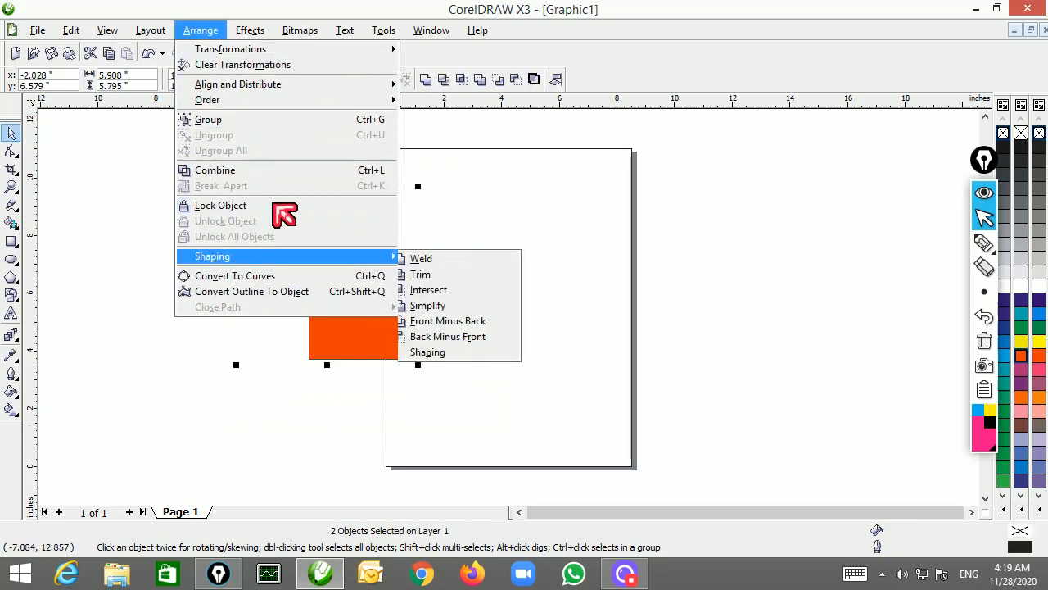
{"action": "left_click", "coordinate": [277, 123]}
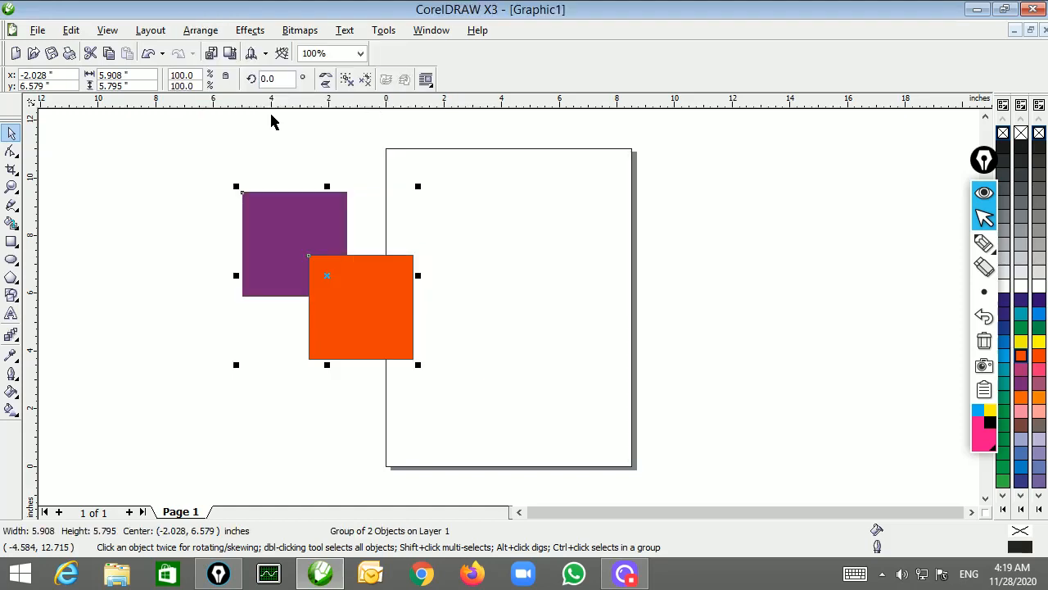
{"action": "left_click", "coordinate": [201, 30]}
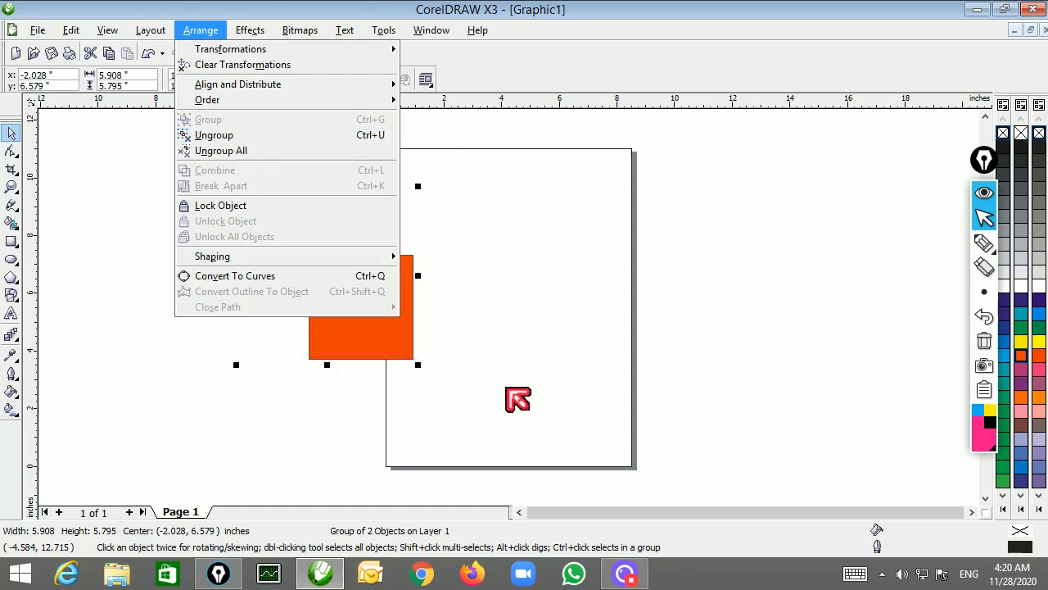
{"action": "left_click", "coordinate": [334, 136]}
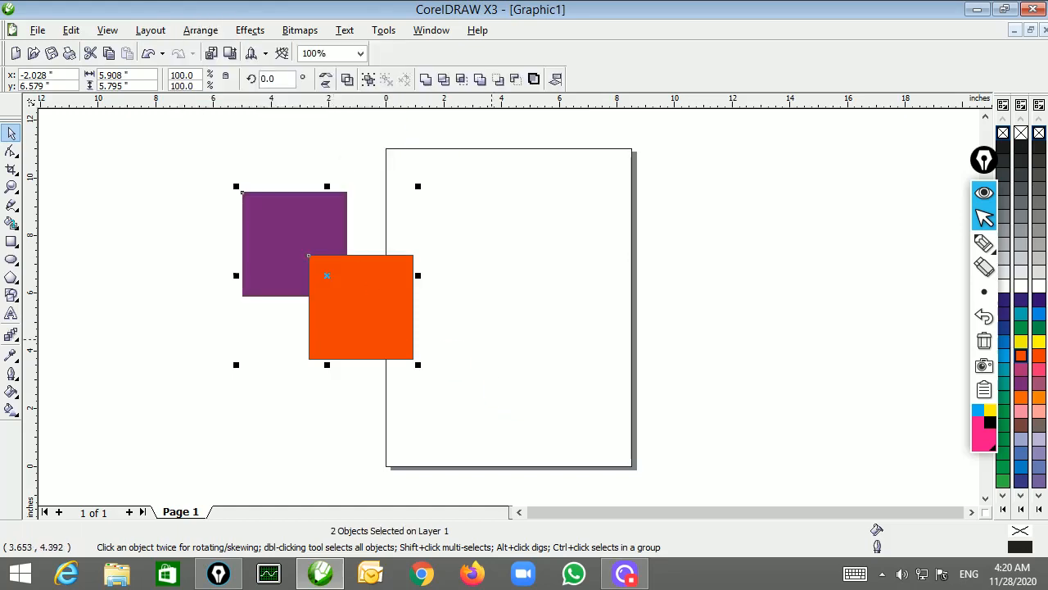
Step: Move the red square slightly upward so that it overlaps more of the purple square, and deselect it
{"action": "left_click", "coordinate": [378, 311]}
{"action": "mouse_move", "coordinate": [377, 311]}
{"action": "left_mouse_down"}
{"action": "mouse_move", "coordinate": [466, 318]}
{"action": "mouse_move", "coordinate": [374, 293]}
{"action": "left_mouse_up"}
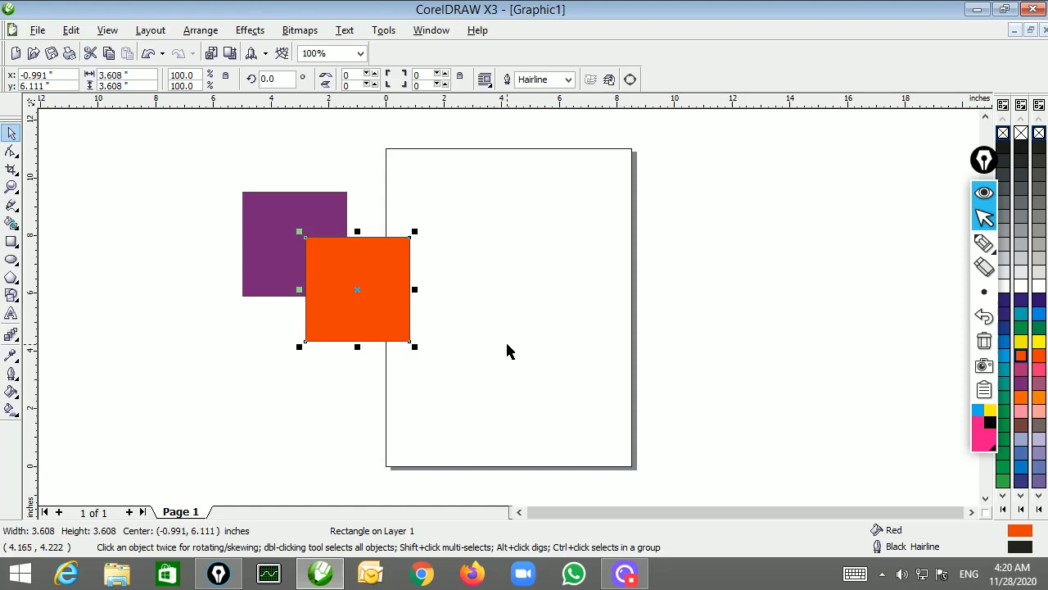
{"action": "left_click", "coordinate": [49, 159]}
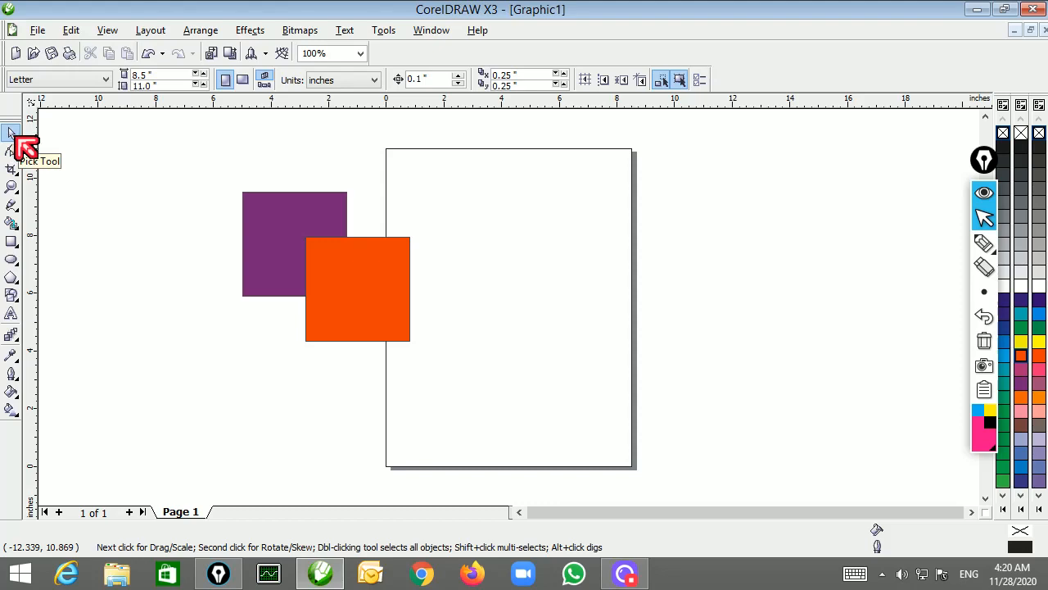
Step: Select both squares and, with the annotation pen, box the first three shaping commands and label the first one "Weld"
{"action": "left_click_drag", "start_coordinate": [222, 171], "coordinate": [441, 370]}
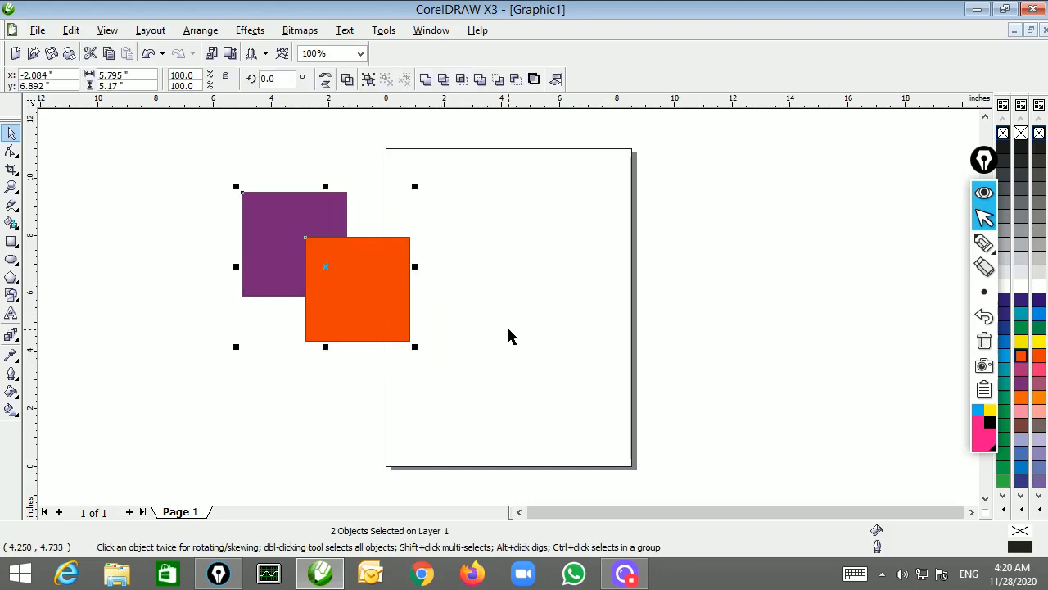
{"action": "left_click", "coordinate": [985, 242]}
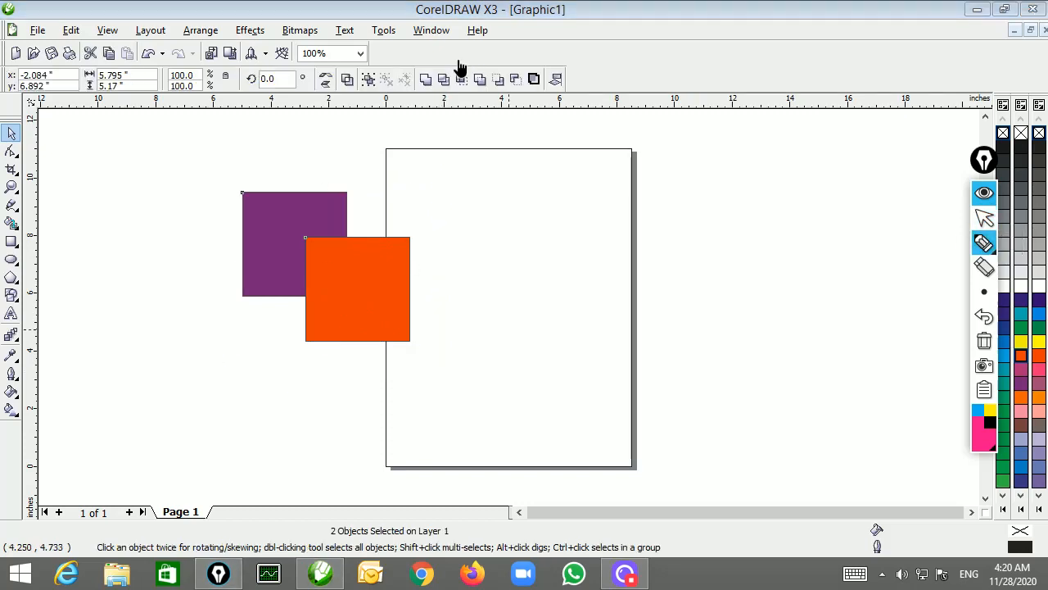
{"action": "mouse_move", "coordinate": [469, 60]}
{"action": "left_mouse_down"}
{"action": "mouse_move", "coordinate": [435, 113]}
{"action": "mouse_move", "coordinate": [469, 62]}
{"action": "left_mouse_up"}
{"action": "left_click_drag", "start_coordinate": [423, 98], "coordinate": [479, 299]}
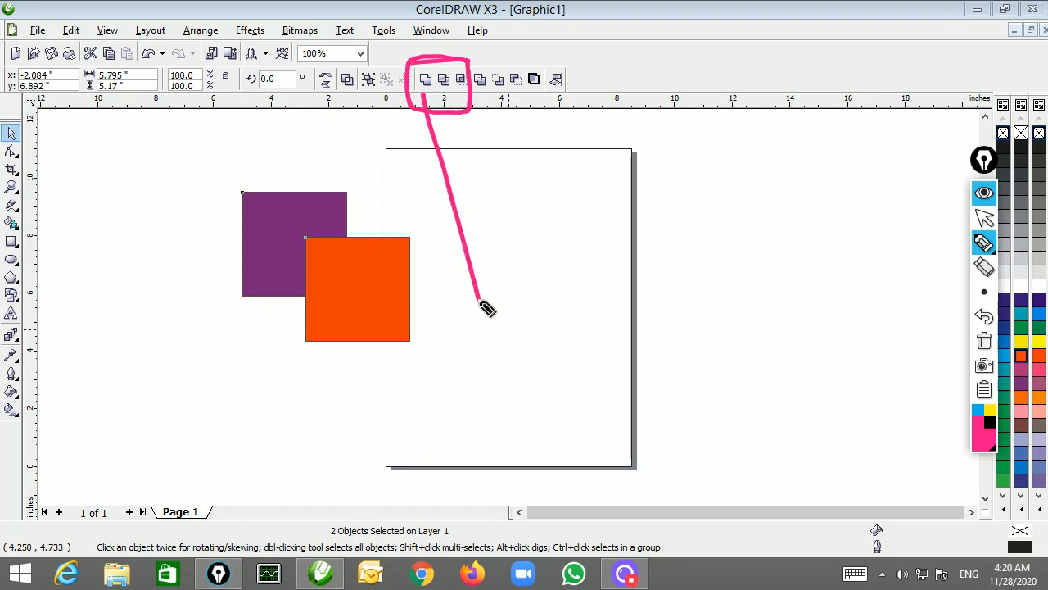
{"action": "mouse_move", "coordinate": [451, 342]}
{"action": "left_mouse_down"}
{"action": "mouse_move", "coordinate": [487, 345]}
{"action": "mouse_move", "coordinate": [494, 354]}
{"action": "mouse_move", "coordinate": [521, 317]}
{"action": "mouse_move", "coordinate": [542, 332]}
{"action": "mouse_move", "coordinate": [545, 305]}
{"action": "left_mouse_up"}
Step: Draw a pen line from the second shaping command and handwrite the label "Trim" at its end
{"action": "mouse_move", "coordinate": [447, 113]}
{"action": "left_mouse_down"}
{"action": "mouse_move", "coordinate": [586, 234]}
{"action": "mouse_move", "coordinate": [599, 231]}
{"action": "left_mouse_up"}
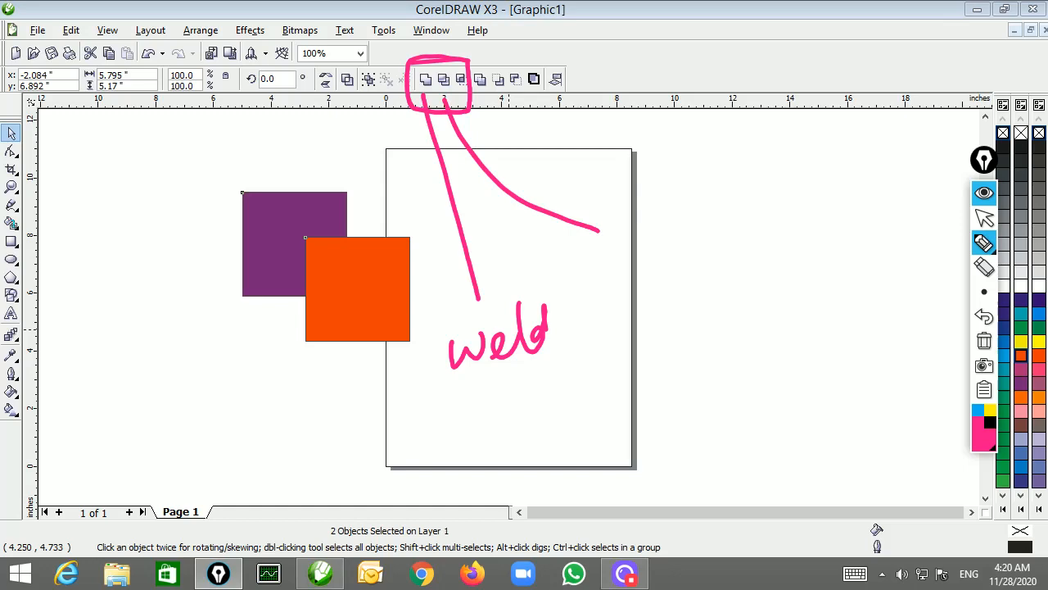
{"action": "mouse_move", "coordinate": [582, 278]}
{"action": "left_mouse_down"}
{"action": "mouse_move", "coordinate": [620, 256]}
{"action": "mouse_move", "coordinate": [593, 305]}
{"action": "left_mouse_up"}
{"action": "mouse_move", "coordinate": [604, 288]}
{"action": "left_mouse_down"}
{"action": "mouse_move", "coordinate": [642, 300]}
{"action": "mouse_move", "coordinate": [645, 276]}
{"action": "mouse_move", "coordinate": [686, 288]}
{"action": "left_mouse_up"}
{"action": "left_click", "coordinate": [644, 274]}
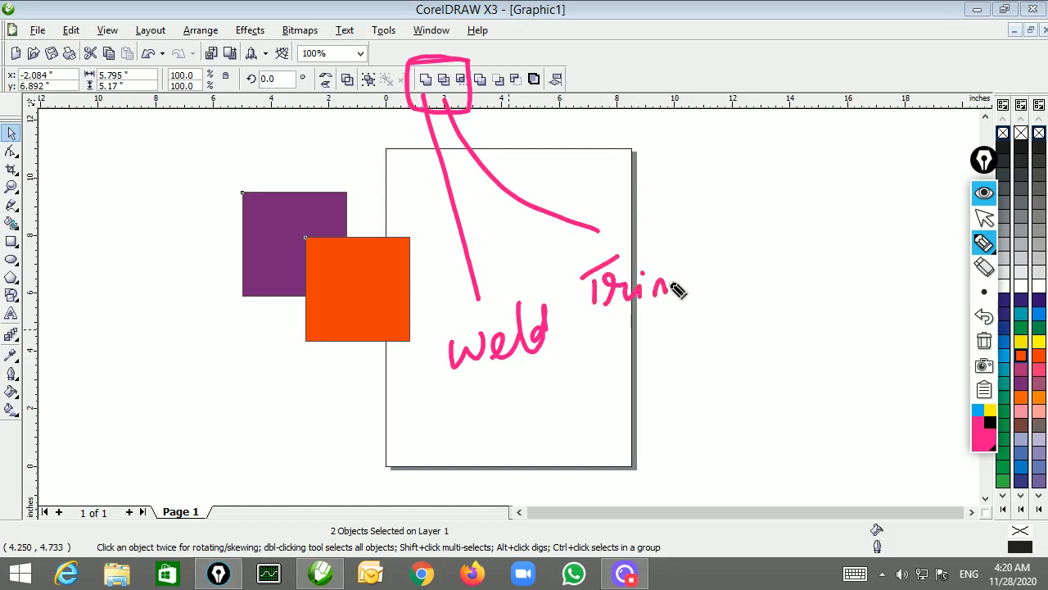
Step: Draw a pen line from the third shaping command and handwrite the label "Intersect" at its end
{"action": "mouse_move", "coordinate": [469, 88]}
{"action": "left_mouse_down"}
{"action": "mouse_move", "coordinate": [650, 145]}
{"action": "mouse_move", "coordinate": [638, 205]}
{"action": "mouse_move", "coordinate": [677, 193]}
{"action": "left_mouse_up"}
{"action": "left_click_drag", "start_coordinate": [683, 155], "coordinate": [686, 191]}
{"action": "mouse_move", "coordinate": [670, 176]}
{"action": "left_mouse_down"}
{"action": "mouse_move", "coordinate": [701, 172]}
{"action": "mouse_move", "coordinate": [717, 187]}
{"action": "mouse_move", "coordinate": [734, 174]}
{"action": "mouse_move", "coordinate": [745, 195]}
{"action": "mouse_move", "coordinate": [806, 178]}
{"action": "mouse_move", "coordinate": [811, 190]}
{"action": "left_mouse_up"}
{"action": "left_click_drag", "start_coordinate": [796, 172], "coordinate": [816, 169]}
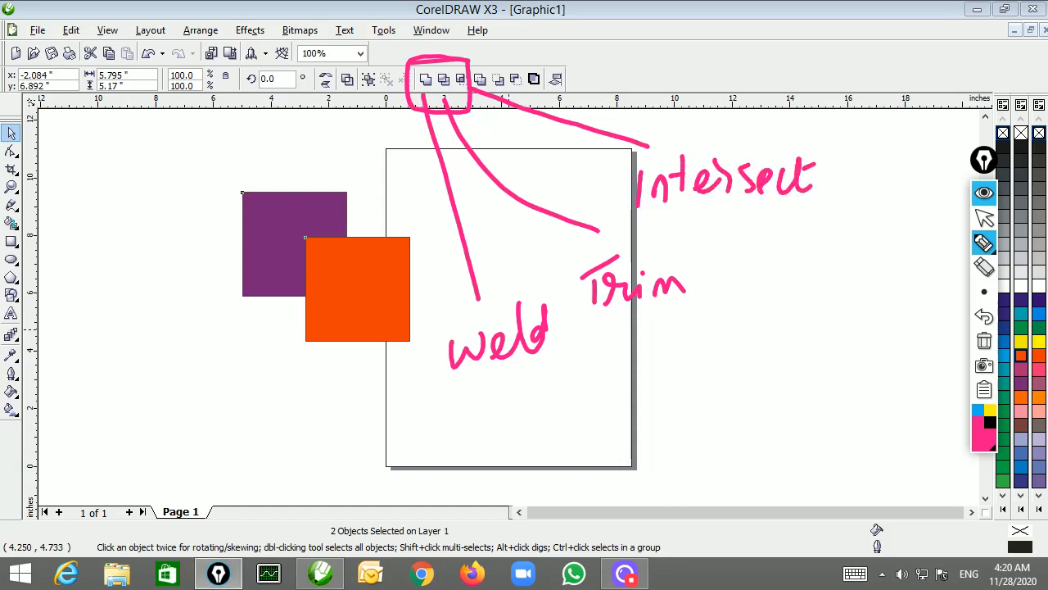
Step: Underline the handwritten labels Weld, Trim and Intersect with the pen, using a double line for Weld
{"action": "mouse_move", "coordinate": [460, 386]}
{"action": "left_mouse_down"}
{"action": "mouse_move", "coordinate": [562, 343]}
{"action": "mouse_move", "coordinate": [564, 356]}
{"action": "left_mouse_up"}
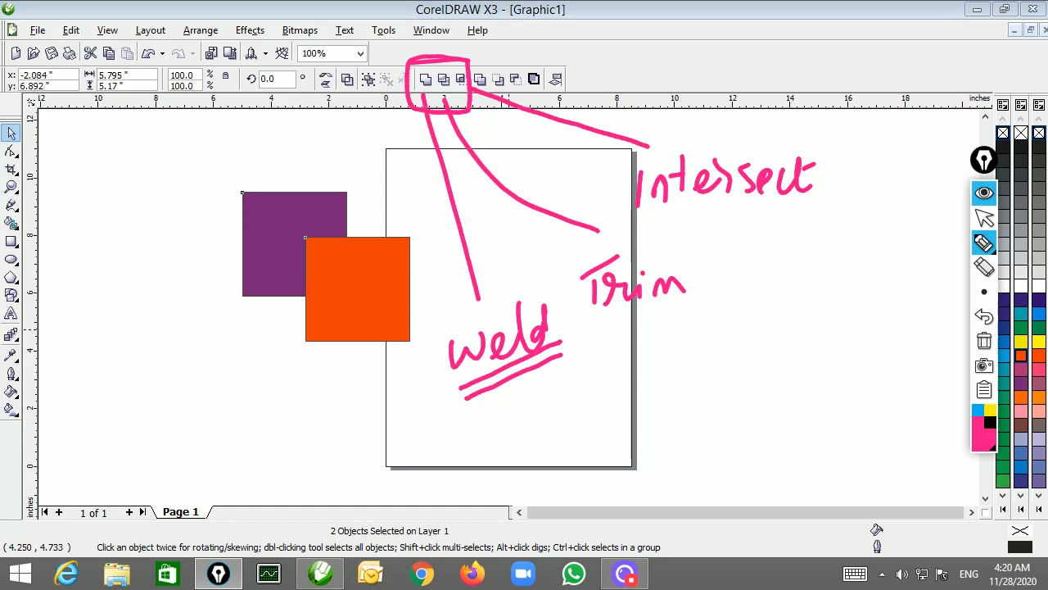
{"action": "left_click_drag", "start_coordinate": [595, 321], "coordinate": [712, 304]}
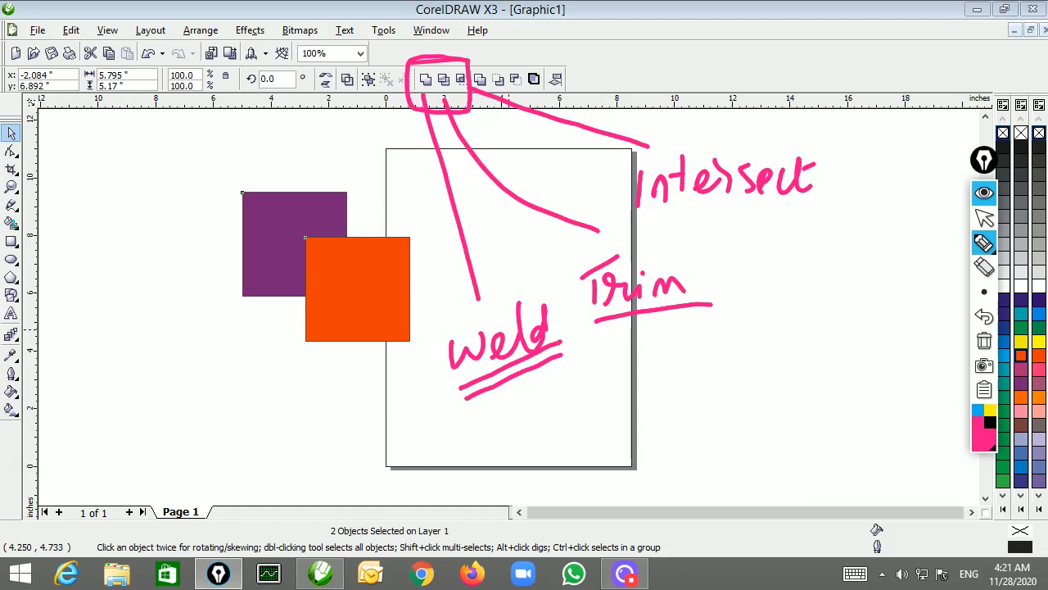
{"action": "left_click_drag", "start_coordinate": [647, 218], "coordinate": [779, 209]}
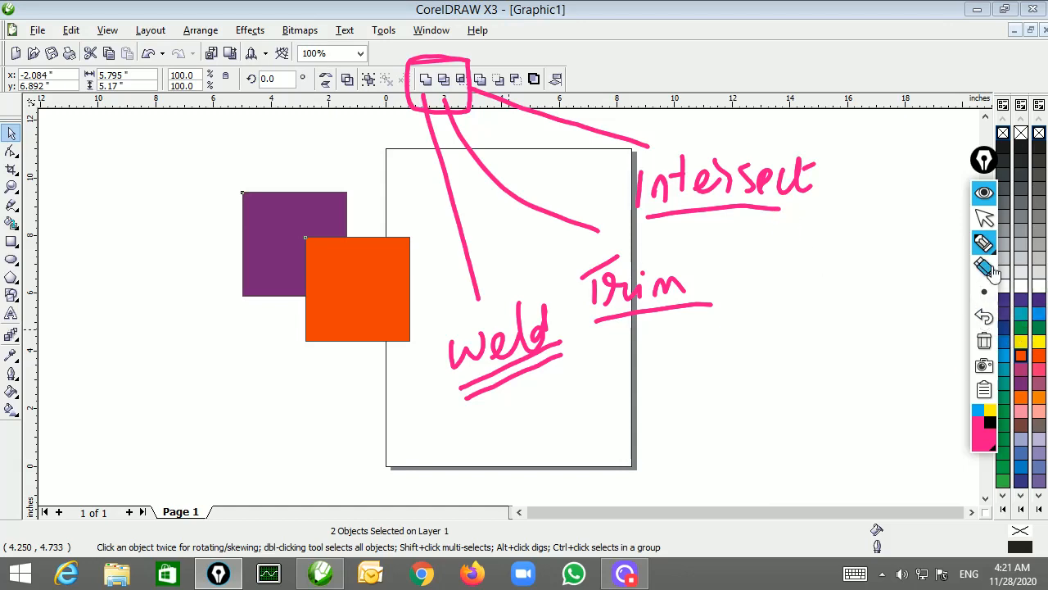
Step: Clear all pen annotations from the screen and select only the purple square
{"action": "left_click", "coordinate": [984, 341]}
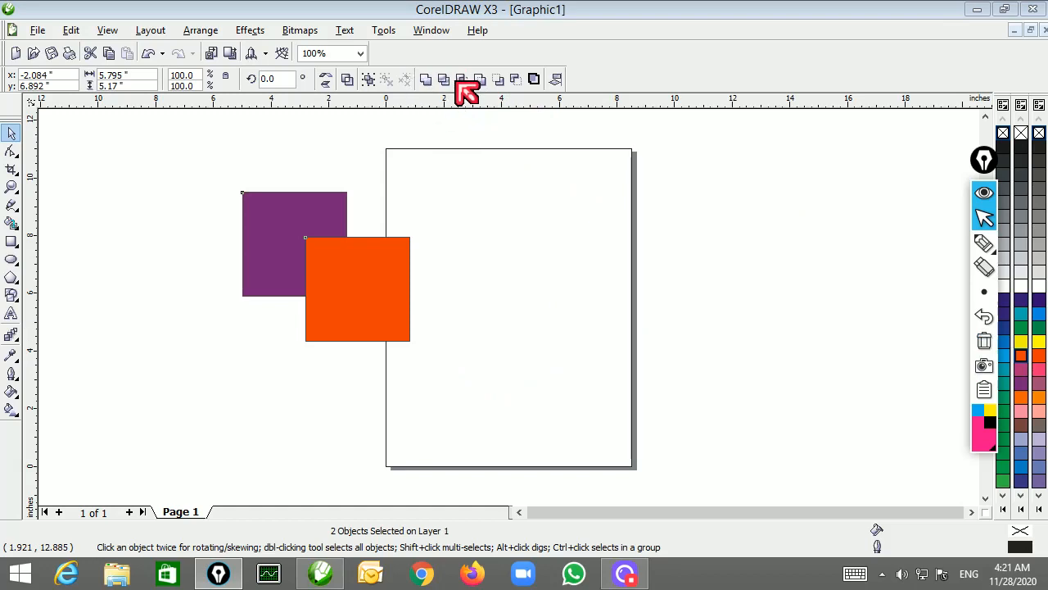
{"action": "left_click", "coordinate": [429, 172]}
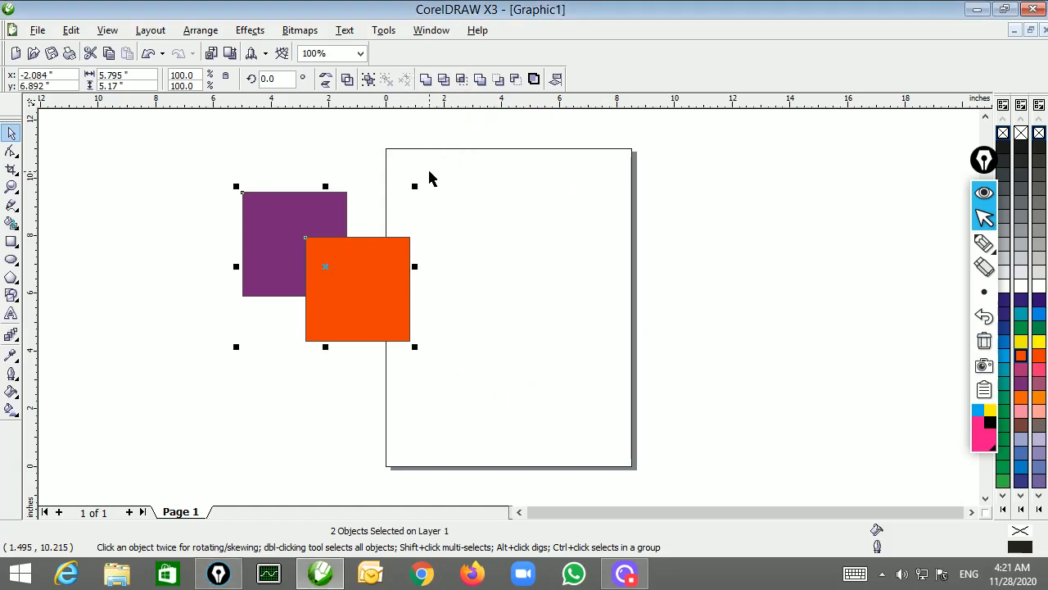
{"action": "left_click", "coordinate": [518, 222]}
{"action": "left_click", "coordinate": [261, 208]}
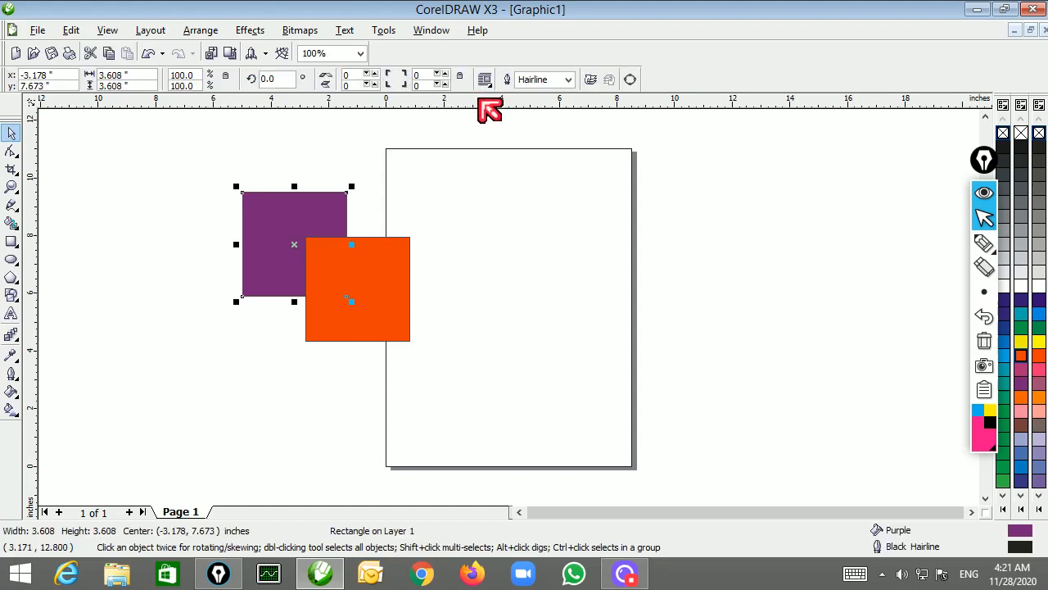
Step: Weld the two overlapping squares into a single shape and fill it yellow
{"action": "left_click_drag", "start_coordinate": [221, 156], "coordinate": [456, 368]}
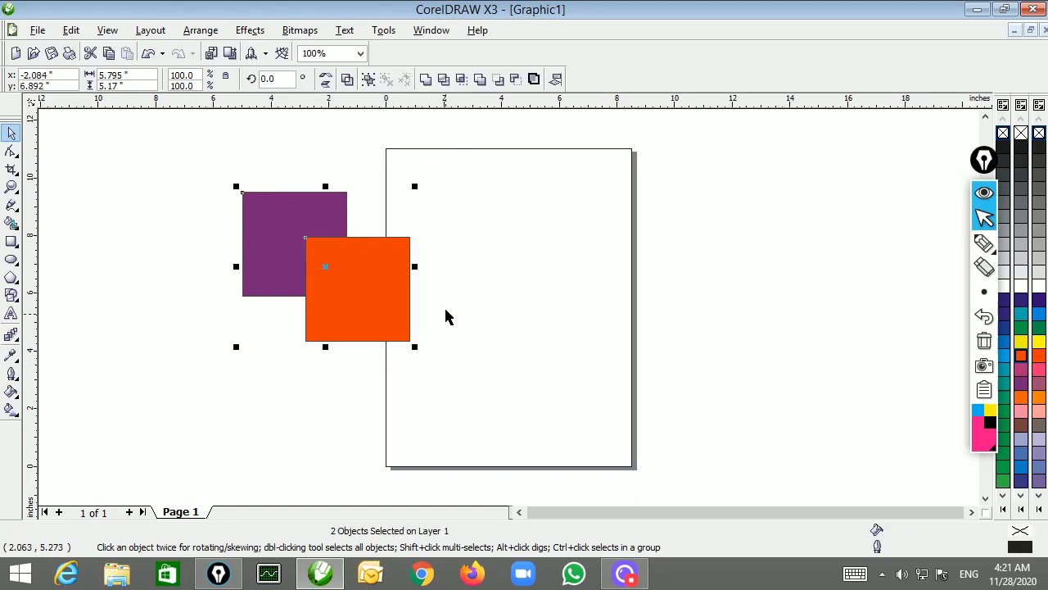
{"action": "left_click", "coordinate": [427, 87]}
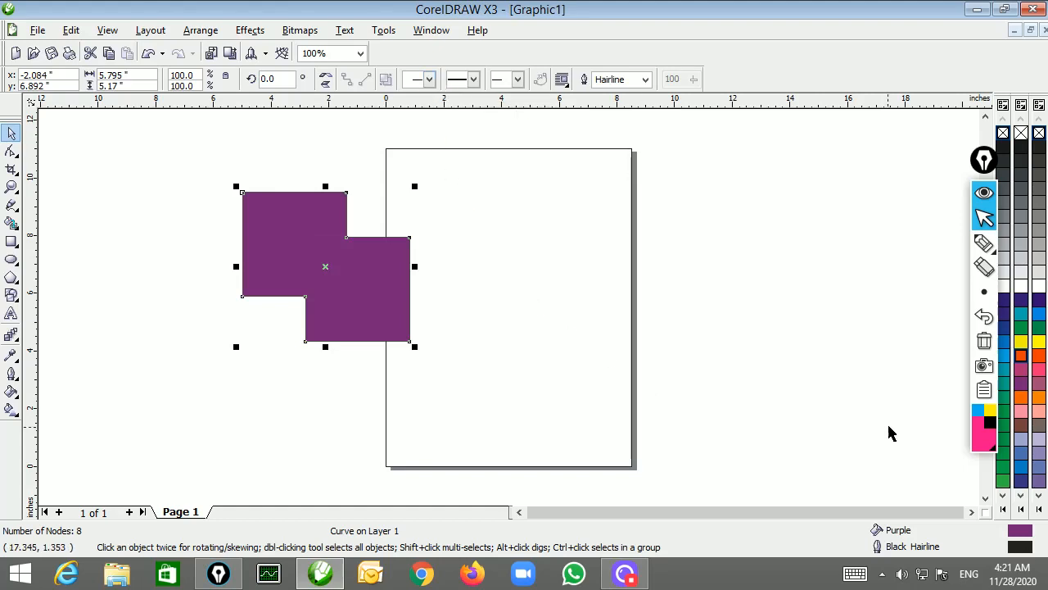
{"action": "left_click", "coordinate": [1039, 342]}
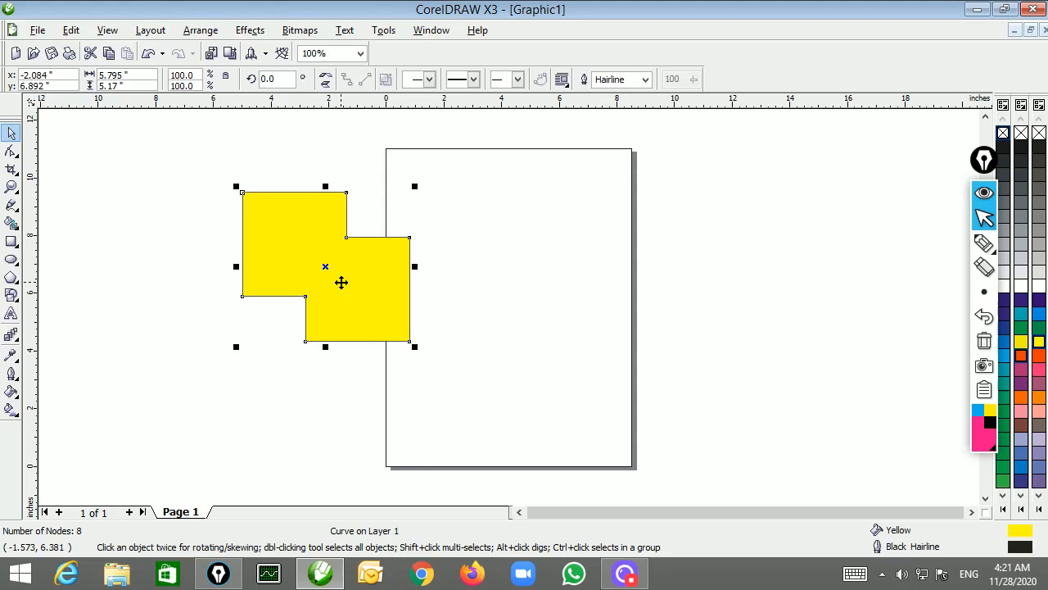
Step: Delete the welded yellow shape and draw an ellipse about 3.52 inches wide and 4 inches high beside the page
{"action": "key", "text": "Delete"}
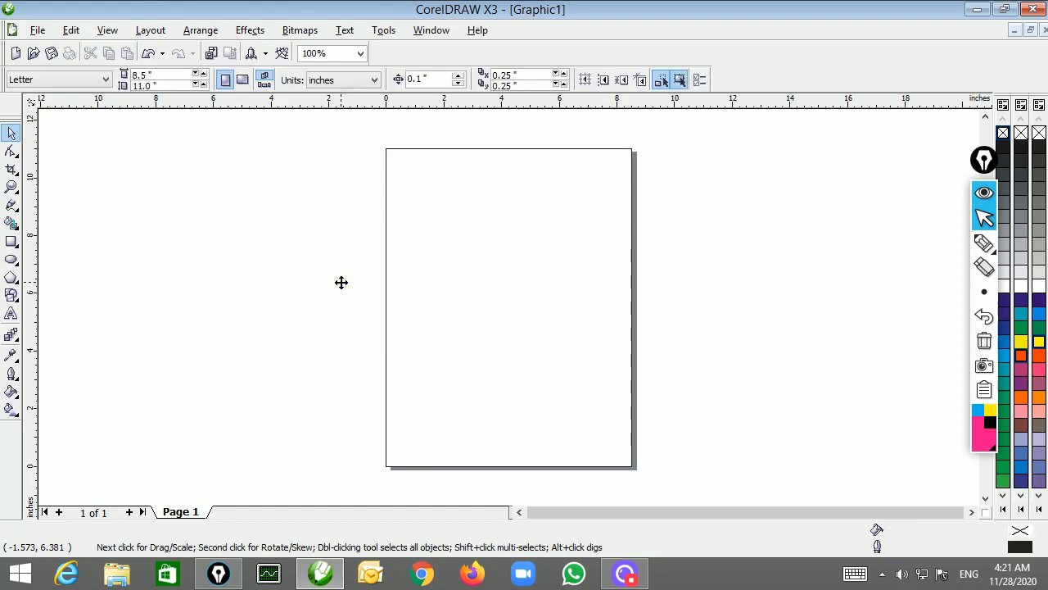
{"action": "left_click", "coordinate": [11, 260]}
{"action": "left_click_drag", "start_coordinate": [221, 197], "coordinate": [334, 323]}
{"action": "left_click", "coordinate": [10, 131]}
Step: Add three copies of the ellipse in a row to its right, each offset about 1.85 inches so they overlap
{"action": "left_click_drag", "start_coordinate": [328, 254], "coordinate": [536, 312]}
{"action": "key", "text": "ctrl+r"}
{"action": "key", "text": "ctrl+r"}
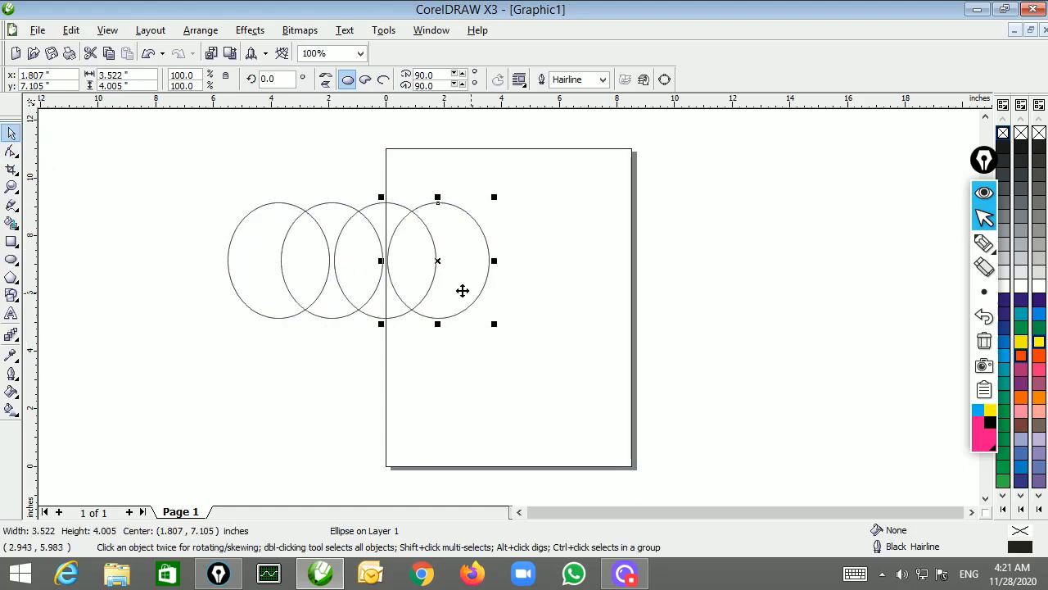
Step: Weld the four overlapping ellipses into one outline and delete the welded shape
{"action": "left_click_drag", "start_coordinate": [207, 187], "coordinate": [533, 381]}
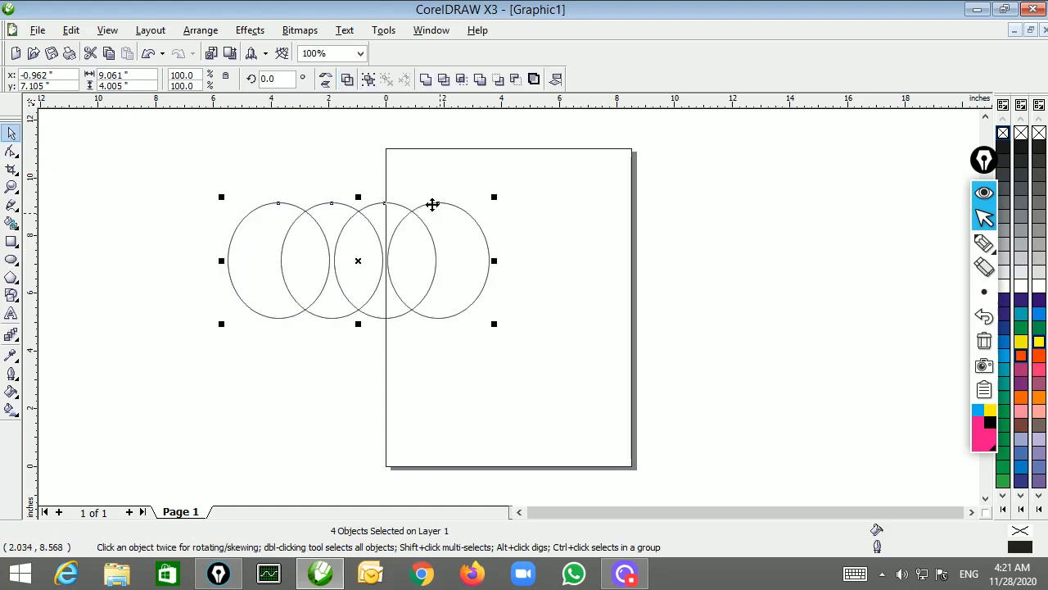
{"action": "left_click", "coordinate": [432, 80]}
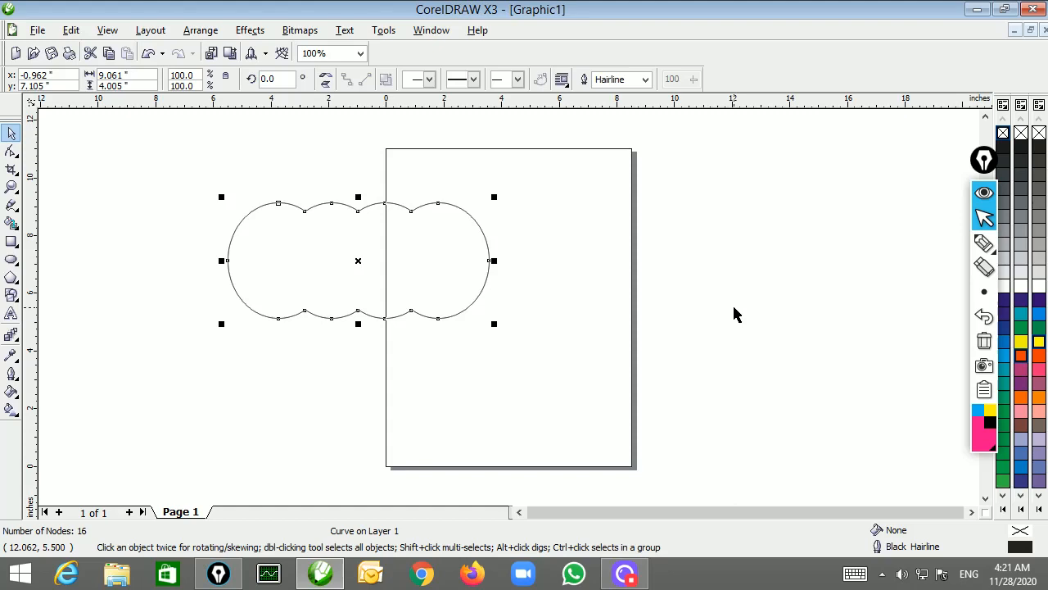
{"action": "key", "text": "Delete"}
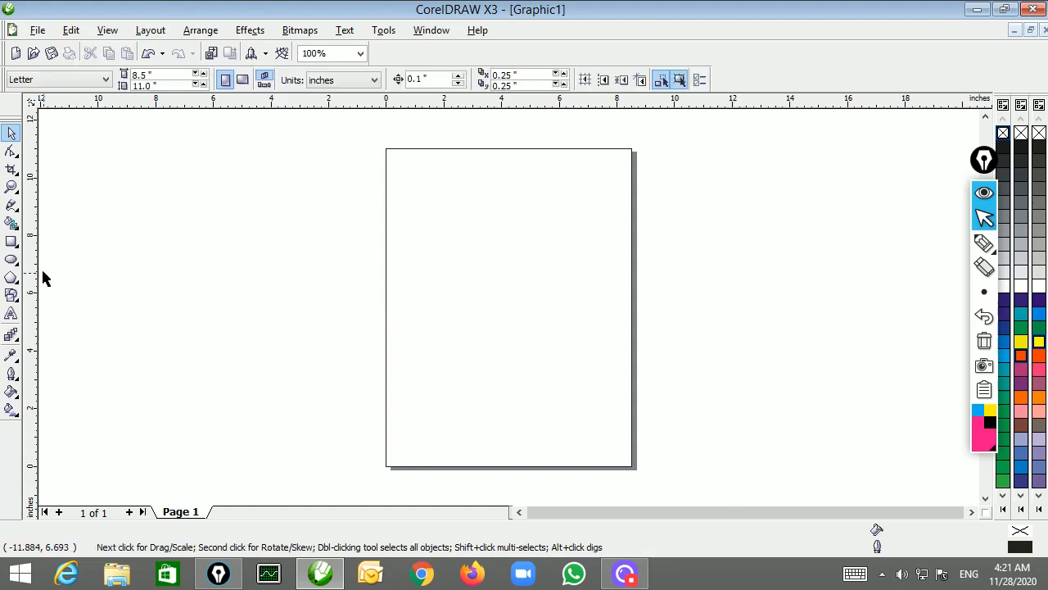
Step: Draw a circle about 4.46 inches in diameter in the empty area left of the page
{"action": "left_click", "coordinate": [11, 260]}
{"action": "left_click_drag", "start_coordinate": [213, 209], "coordinate": [346, 341]}
{"action": "left_click", "coordinate": [11, 133]}
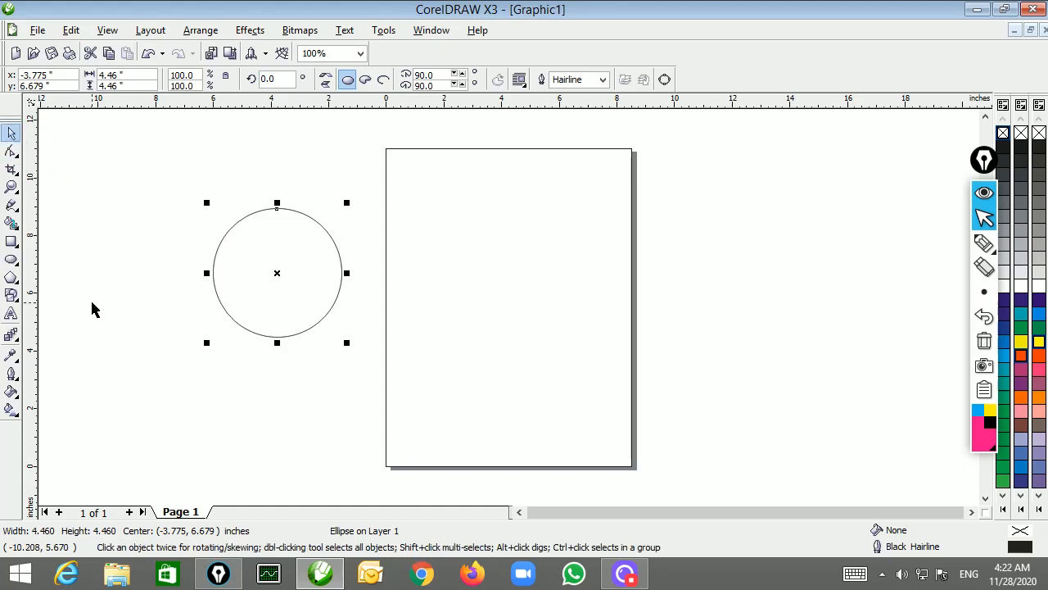
Step: Draw a rectangle about 4.37 by 3.98 inches and position its upper-left corner over the lower right of the circle
{"action": "left_click_drag", "start_coordinate": [283, 264], "coordinate": [410, 379]}
{"action": "left_click", "coordinate": [10, 132]}
{"action": "left_click", "coordinate": [145, 188]}
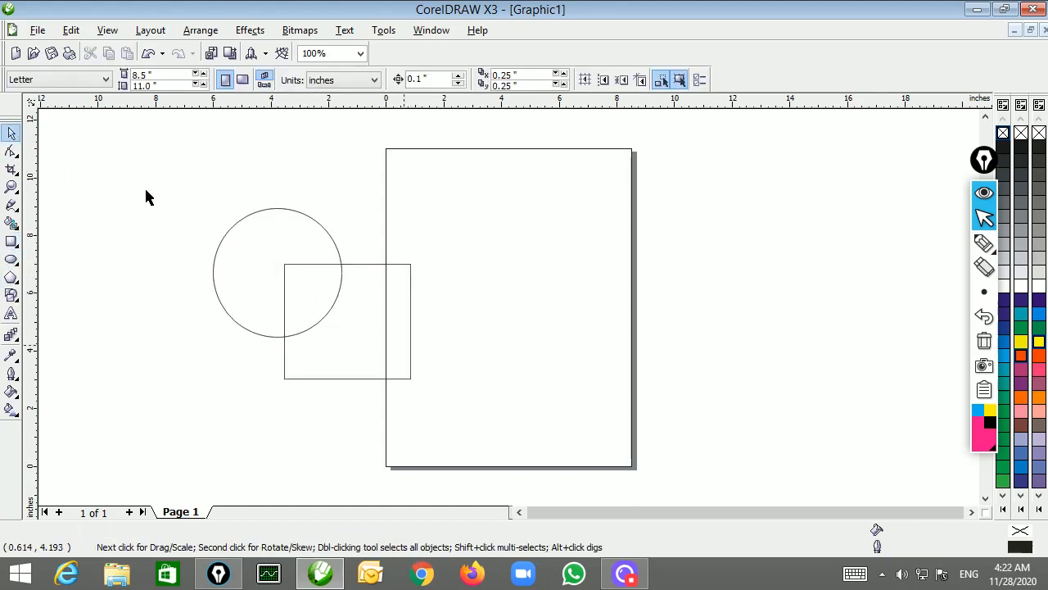
{"action": "left_click_drag", "start_coordinate": [369, 326], "coordinate": [412, 373]}
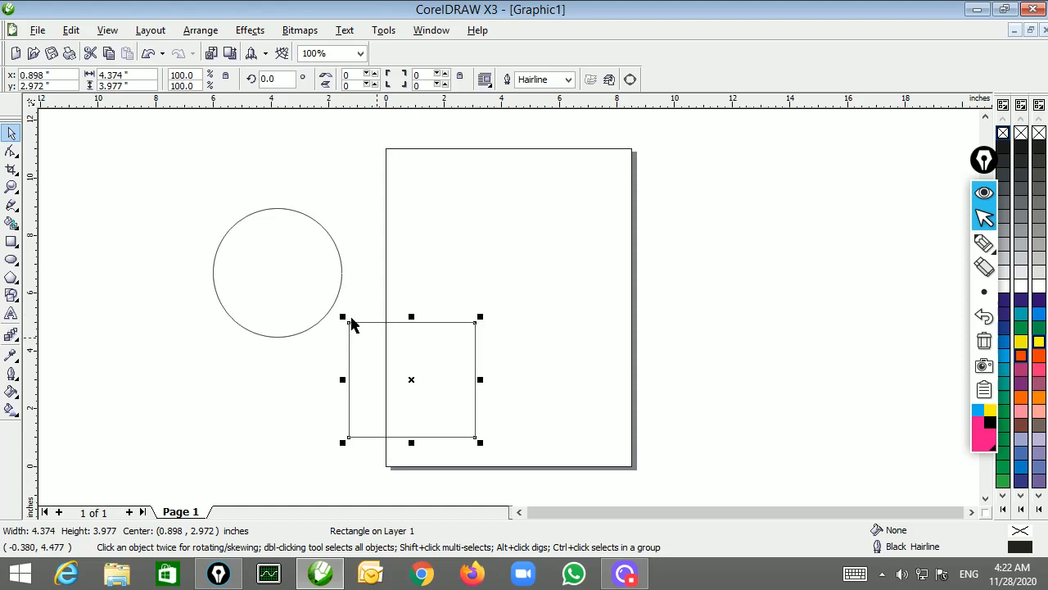
{"action": "left_click_drag", "start_coordinate": [411, 376], "coordinate": [383, 339]}
Step: Try trimming the unfilled circle with the rectangle and moving the cut circle aside, and undo both actions
{"action": "left_click_drag", "start_coordinate": [193, 186], "coordinate": [471, 435]}
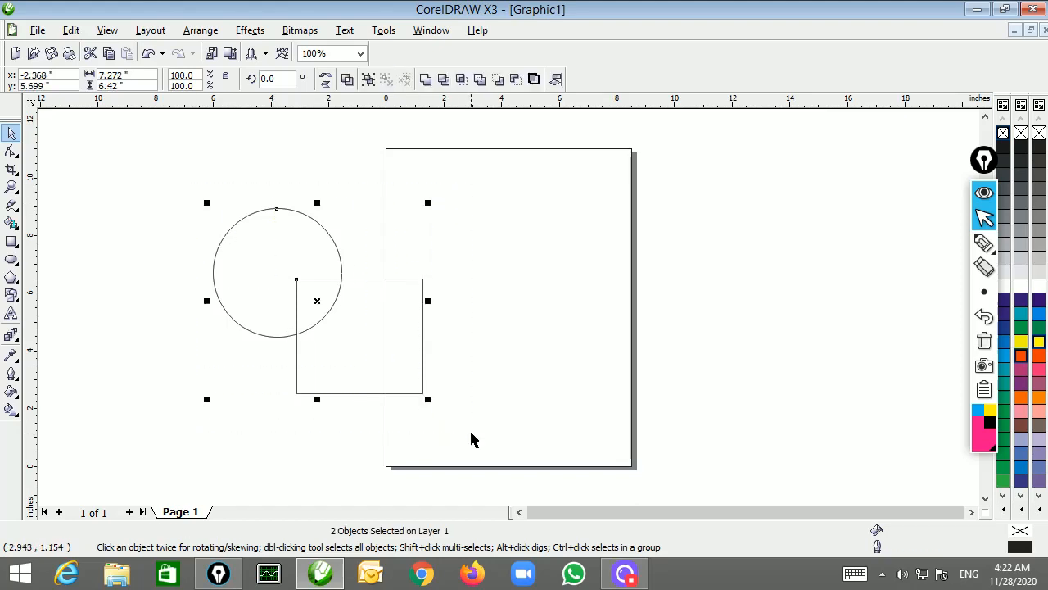
{"action": "left_click", "coordinate": [449, 86]}
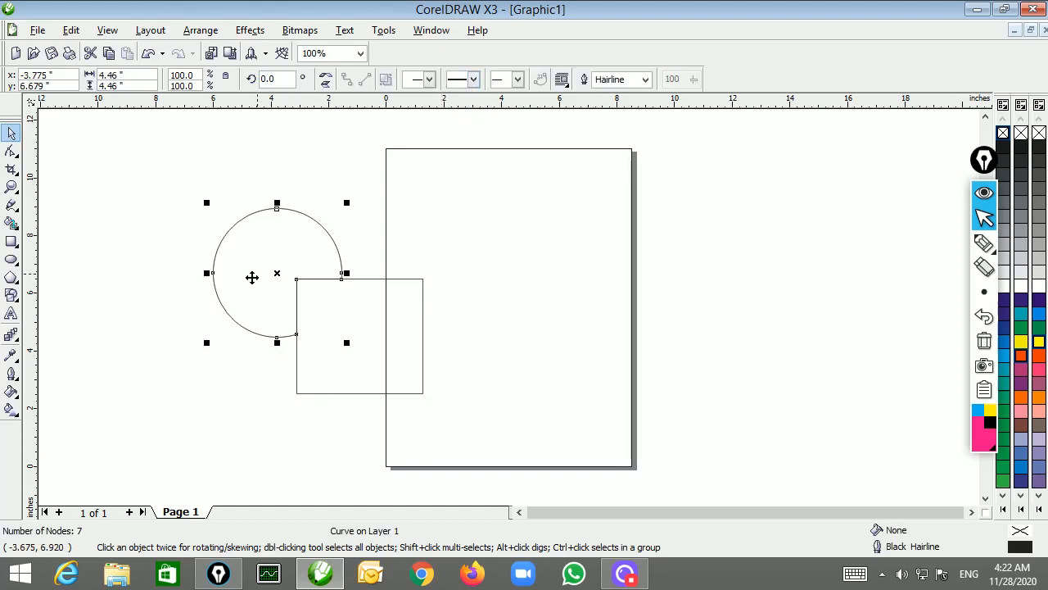
{"action": "left_click_drag", "start_coordinate": [273, 279], "coordinate": [231, 242]}
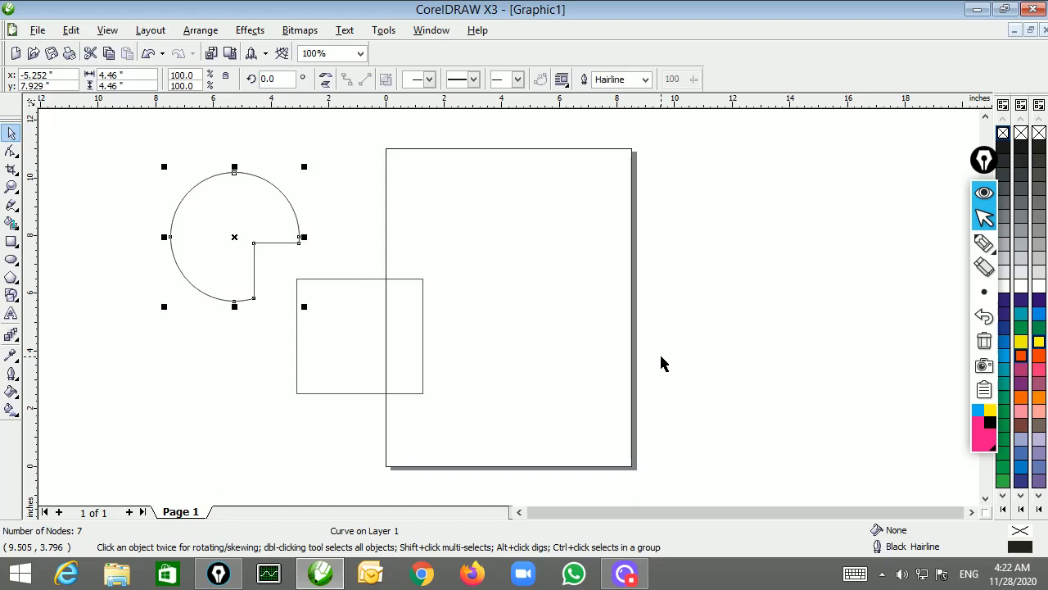
{"action": "key", "text": "ctrl+z"}
{"action": "key", "text": "ctrl+z"}
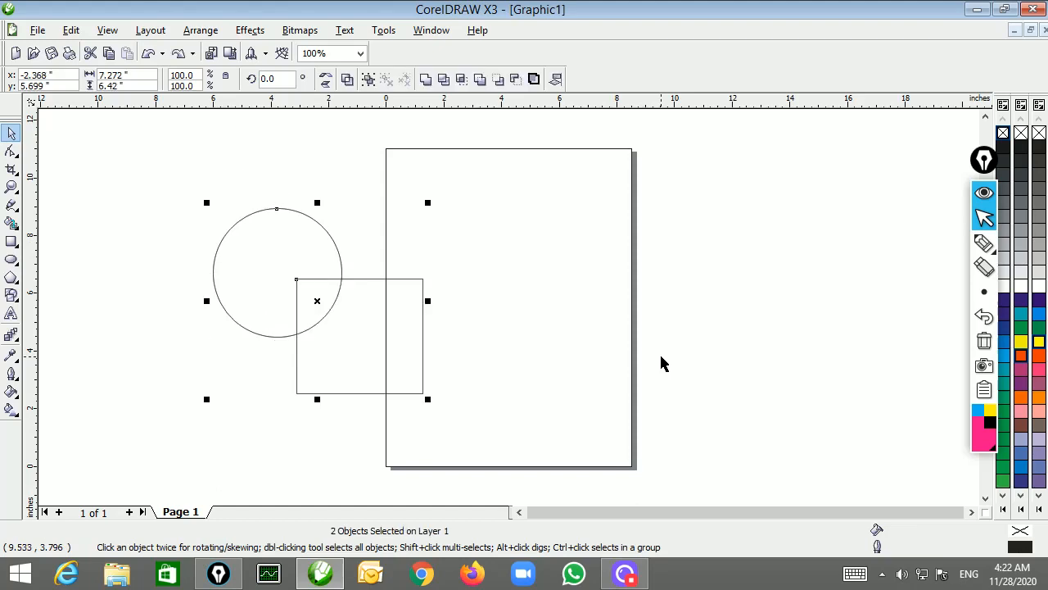
Step: Fill the circle yellow and the rectangle red, and shift the rectangle about 0.43 inches left over the circle
{"action": "left_click", "coordinate": [1021, 342]}
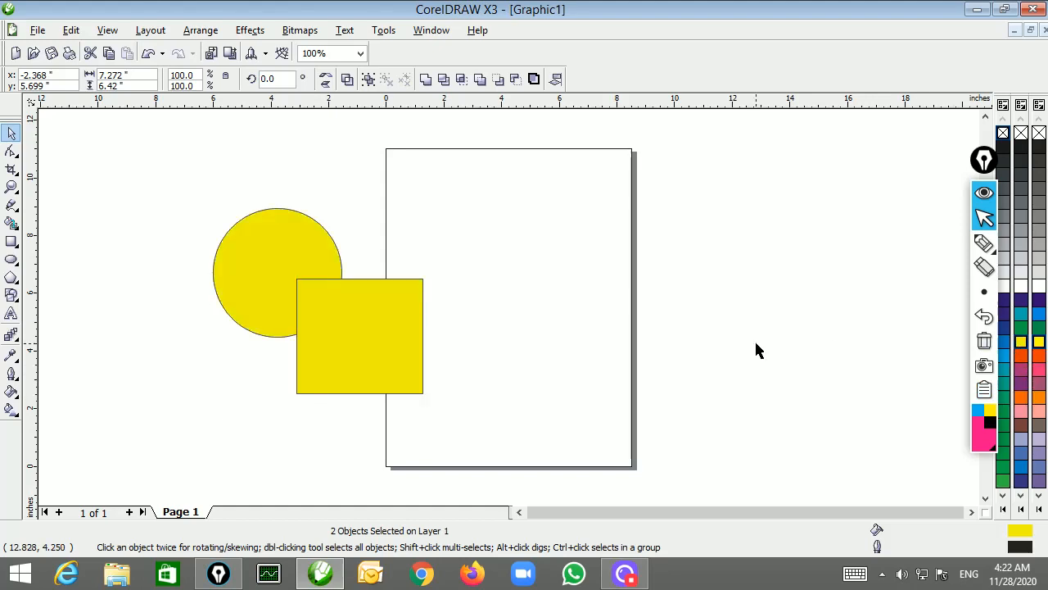
{"action": "left_click", "coordinate": [395, 326]}
{"action": "left_click", "coordinate": [1038, 355]}
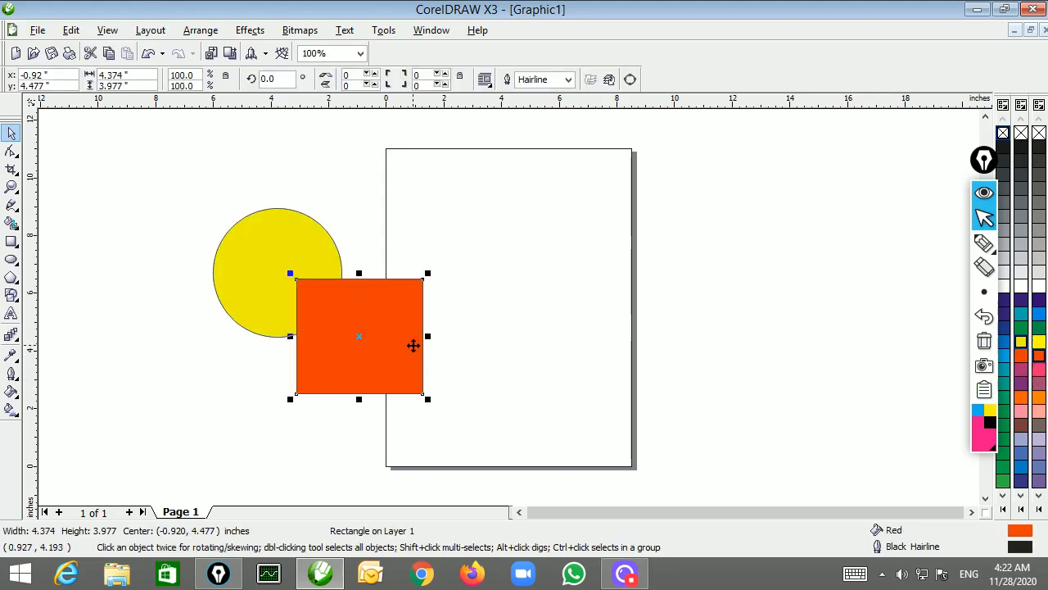
{"action": "left_click_drag", "start_coordinate": [412, 344], "coordinate": [399, 342]}
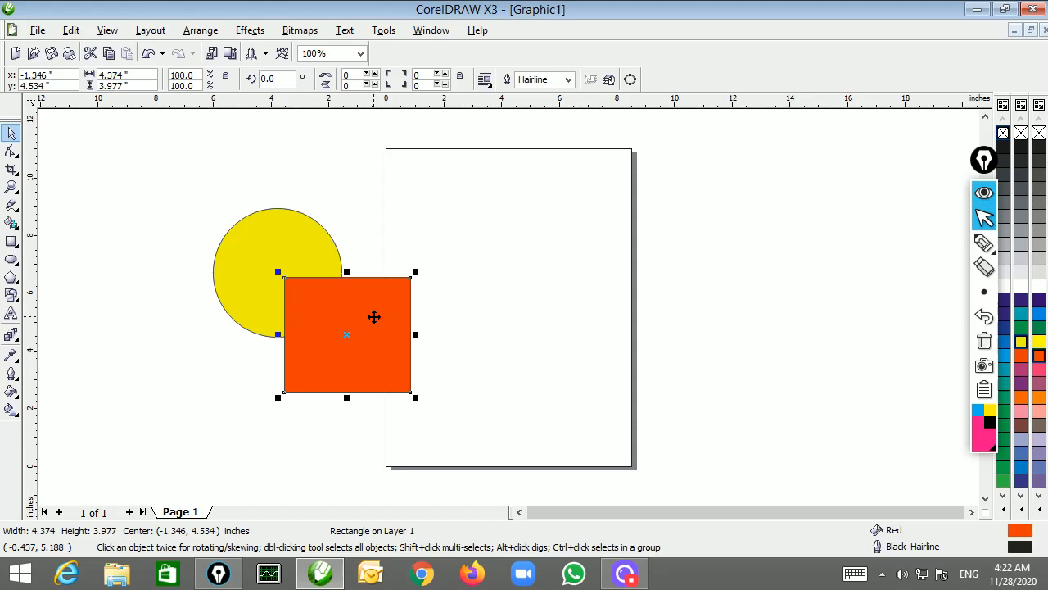
Step: Trim the yellow circle with the red rectangle, pull the cut circle up and away, and undo both actions
{"action": "left_click_drag", "start_coordinate": [196, 201], "coordinate": [450, 428]}
{"action": "left_click", "coordinate": [447, 83]}
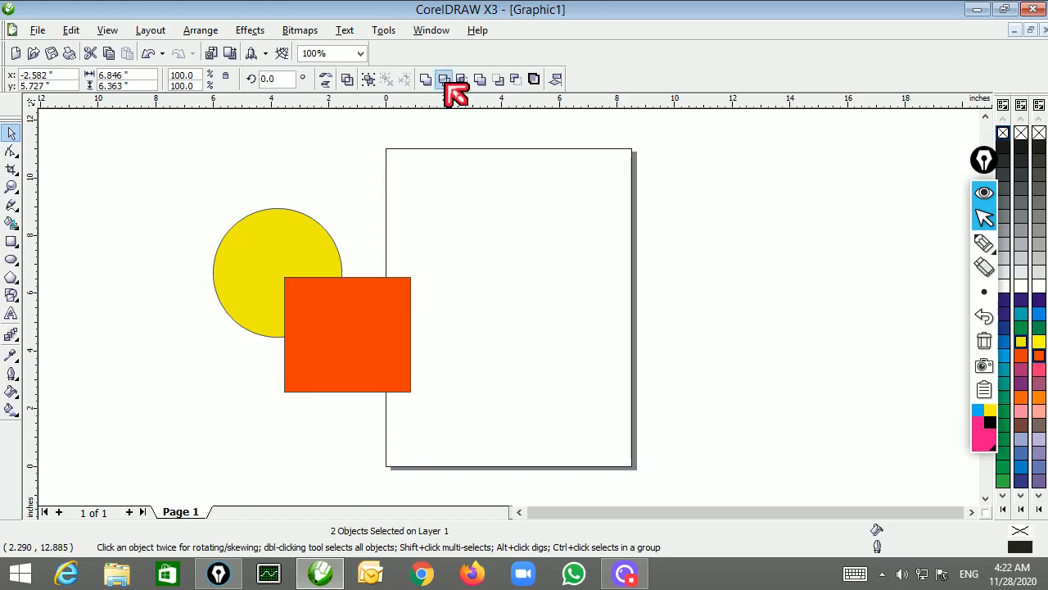
{"action": "left_click", "coordinate": [525, 295]}
{"action": "left_click_drag", "start_coordinate": [270, 262], "coordinate": [246, 222]}
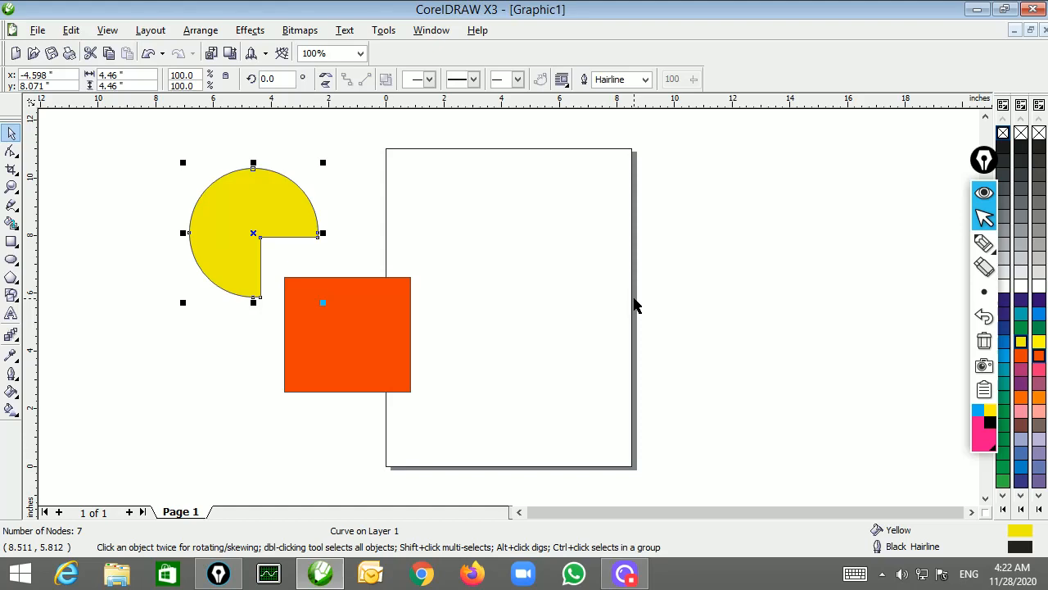
{"action": "key", "text": "ctrl+z"}
{"action": "key", "text": "ctrl+z"}
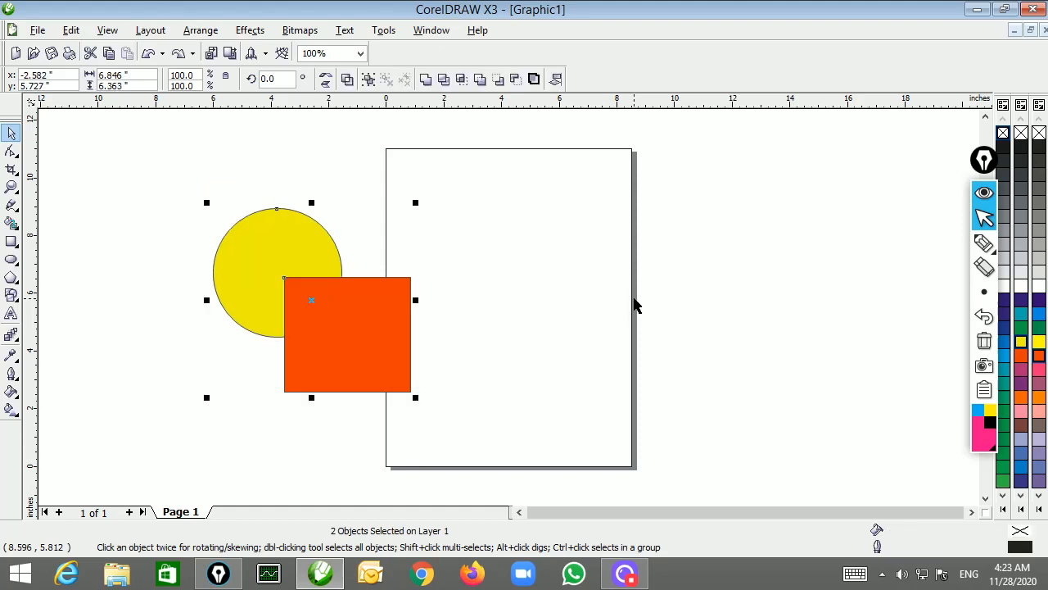
Step: Bring the yellow circle to the front of the layer, above the red rectangle
{"action": "left_click", "coordinate": [520, 306]}
{"action": "left_click", "coordinate": [278, 211]}
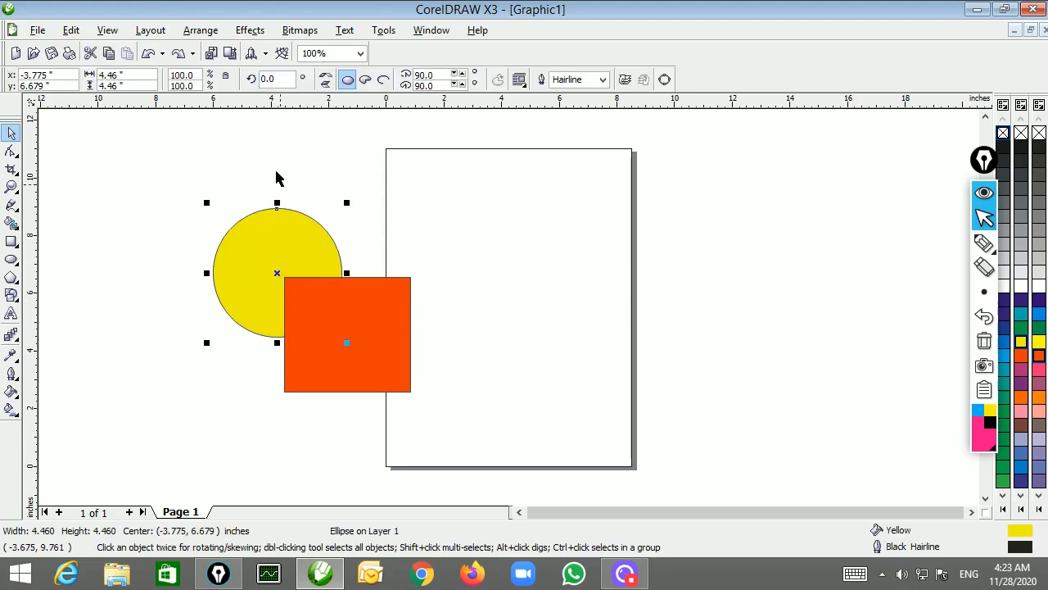
{"action": "left_click", "coordinate": [203, 32]}
{"action": "mouse_move", "coordinate": [266, 101]}
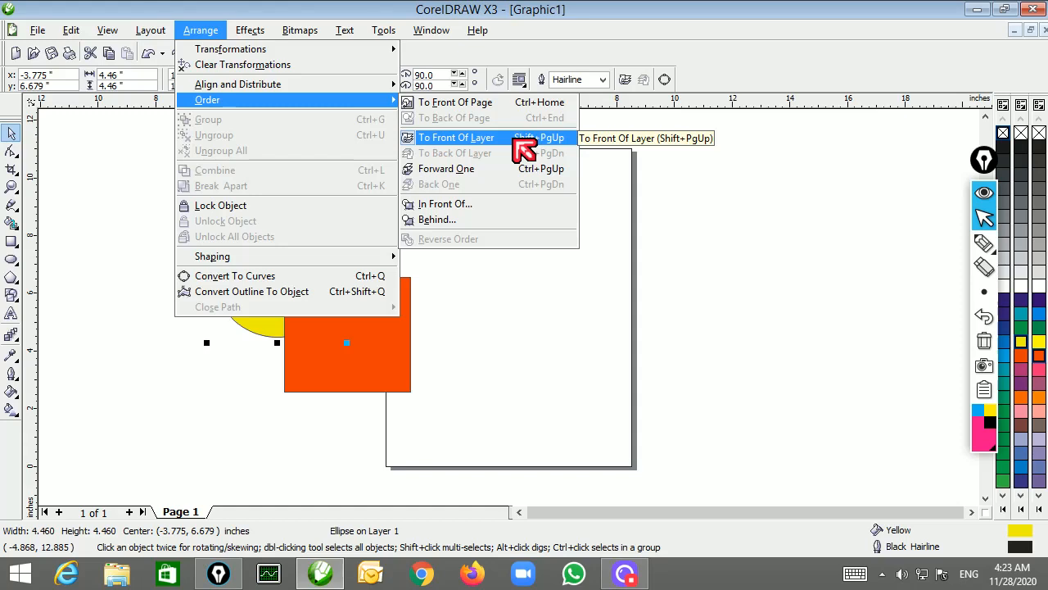
{"action": "left_click", "coordinate": [515, 140]}
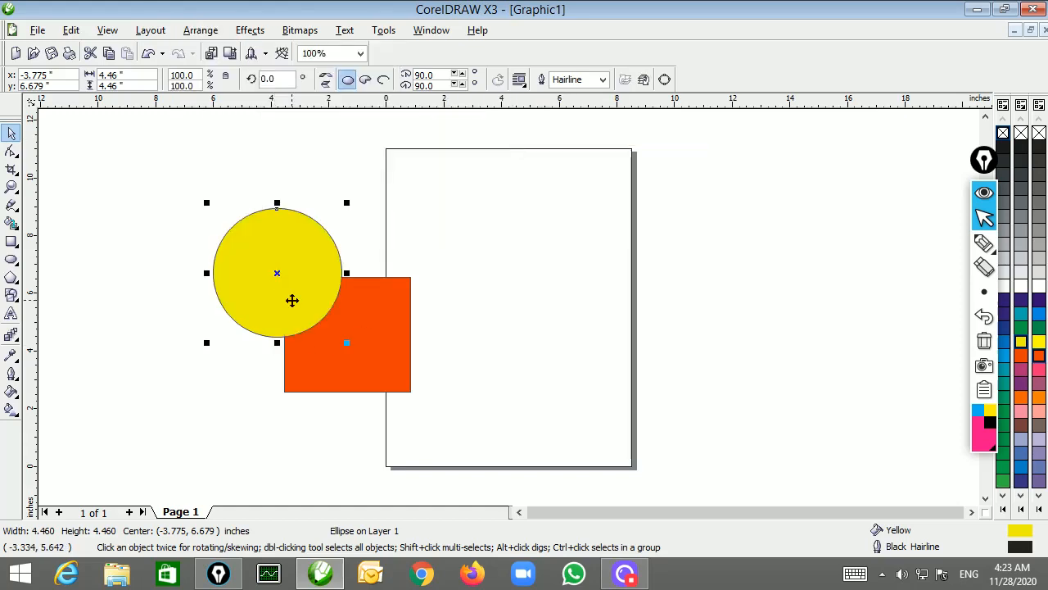
Step: Trim the red rectangle with the yellow circle, and delete the trimmed rectangle after moving it clear of the circle
{"action": "left_click_drag", "start_coordinate": [193, 169], "coordinate": [503, 427]}
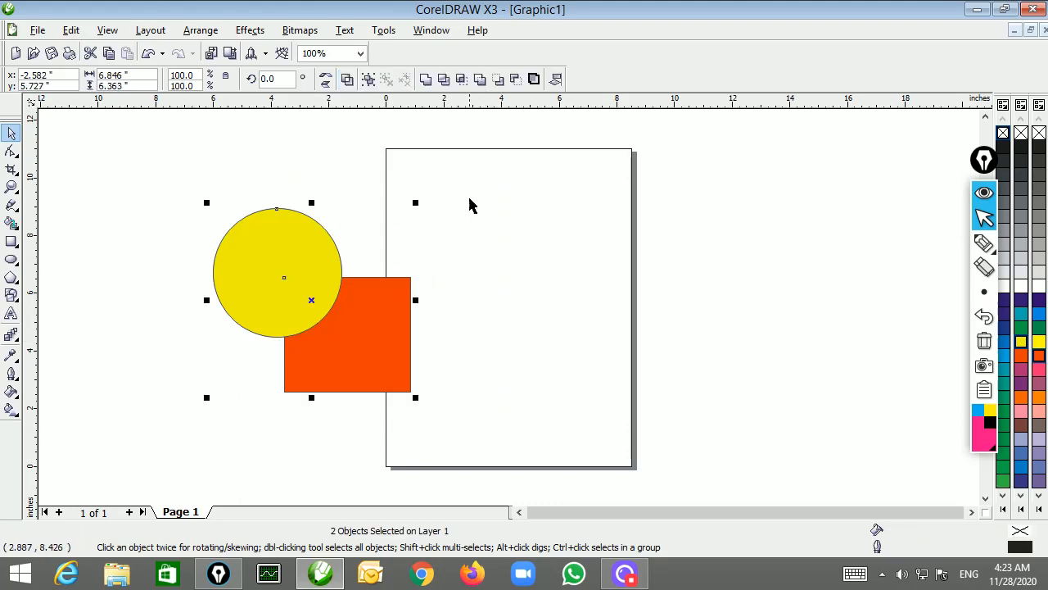
{"action": "left_click", "coordinate": [443, 78]}
{"action": "left_click_drag", "start_coordinate": [355, 351], "coordinate": [410, 394]}
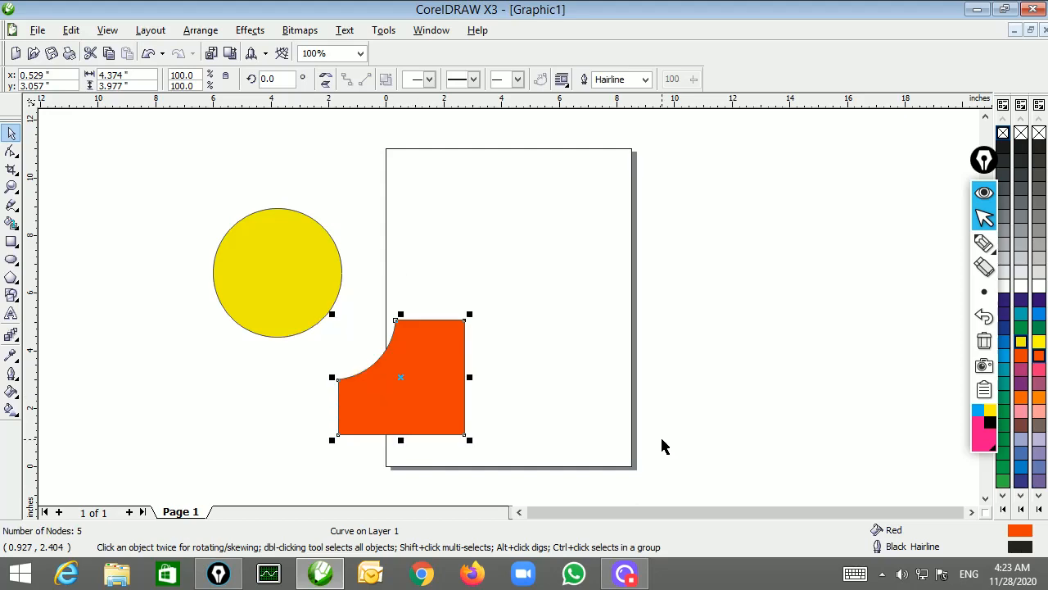
{"action": "key", "text": "Delete"}
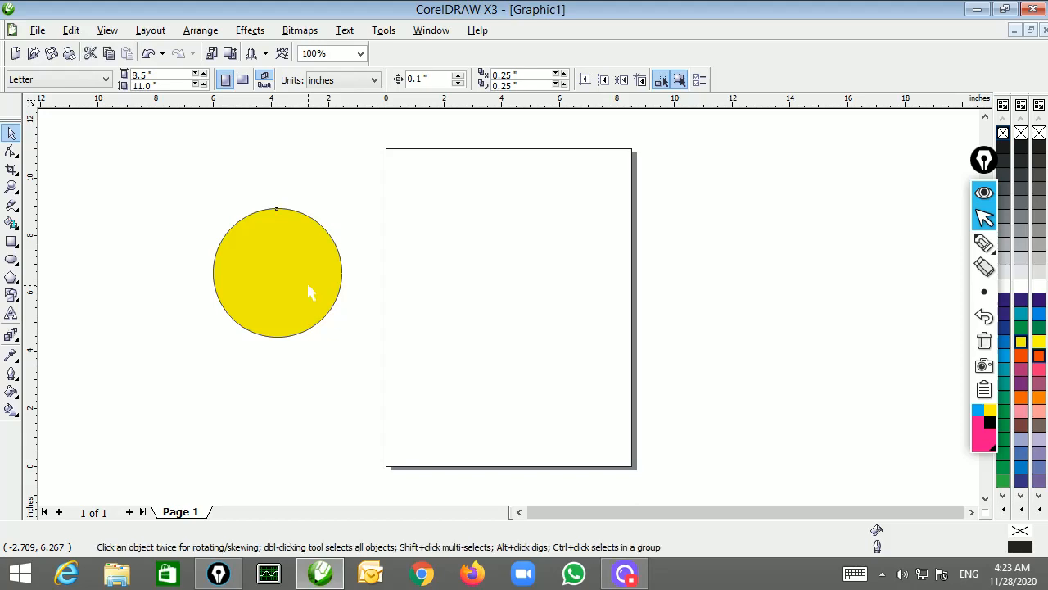
Step: Duplicate the yellow circle to its lower right so the two overlap, and remove the fill from both circles
{"action": "left_click_drag", "start_coordinate": [306, 281], "coordinate": [354, 358]}
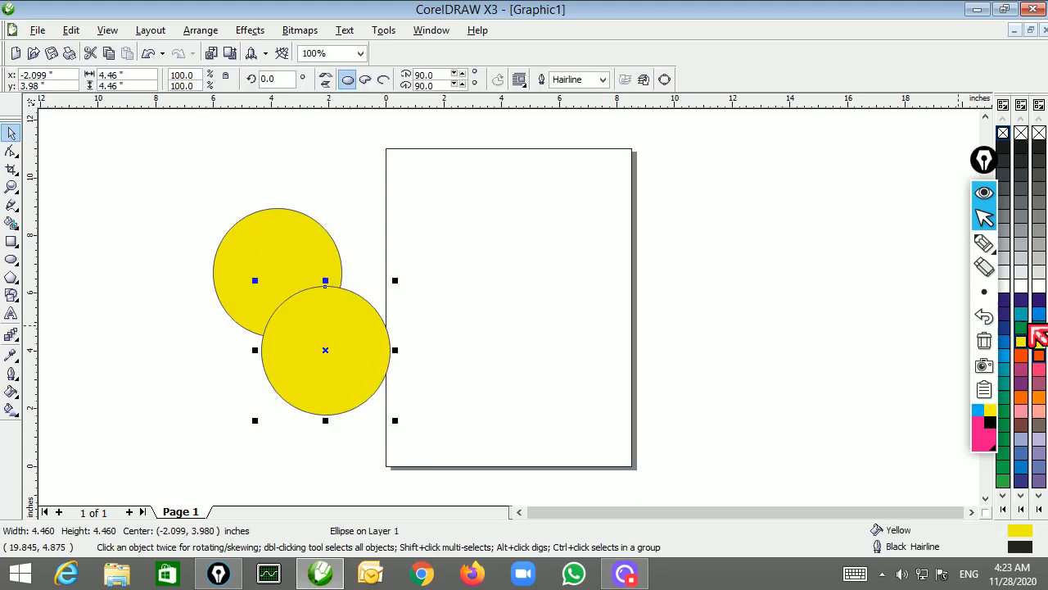
{"action": "left_click_drag", "start_coordinate": [201, 176], "coordinate": [576, 371]}
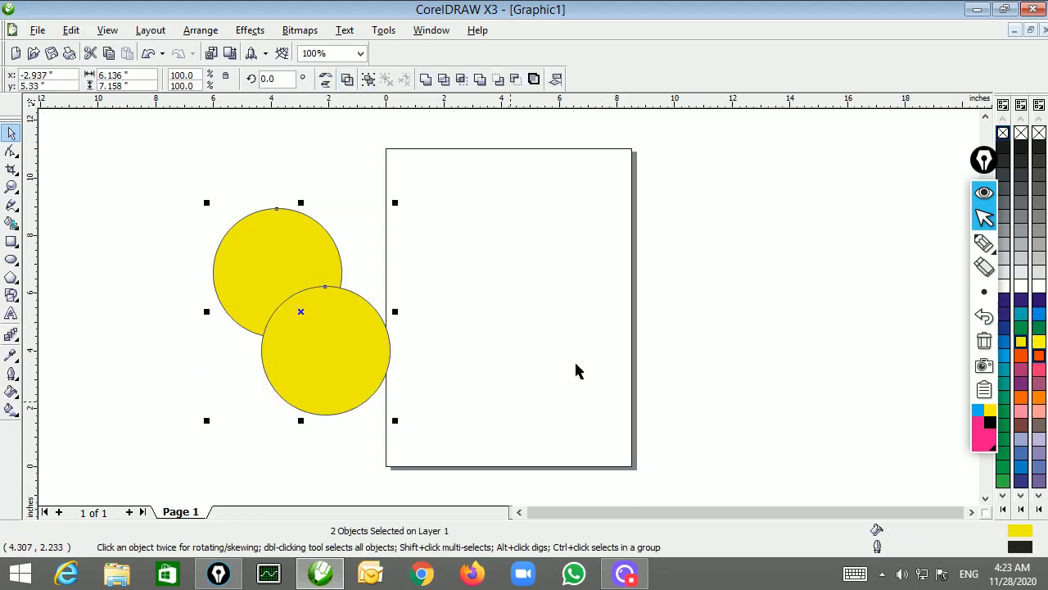
{"action": "left_click", "coordinate": [1003, 133]}
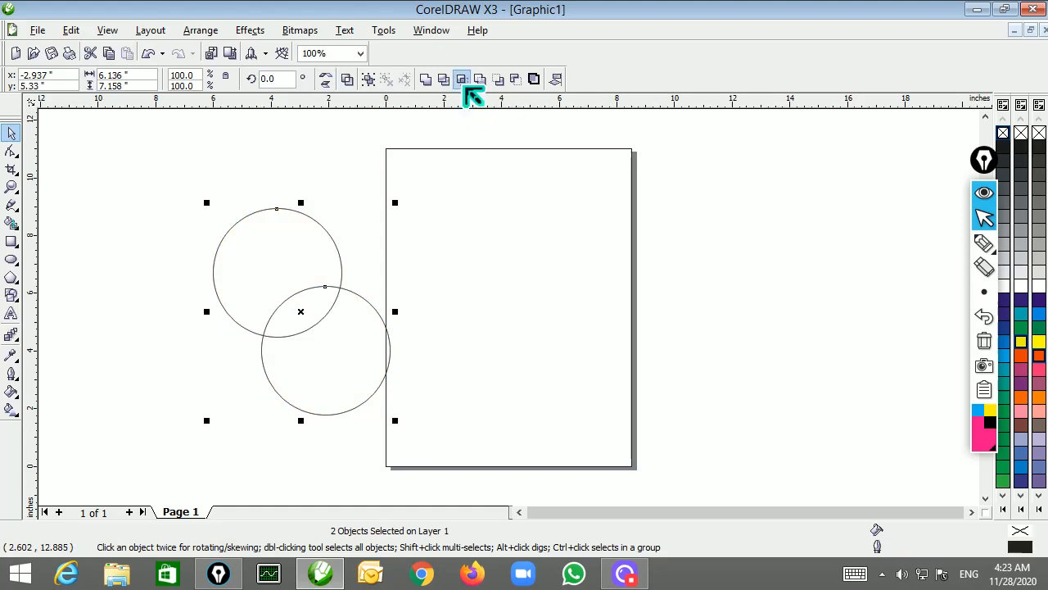
Step: Intersect the two circles and move the resulting leaf-shaped piece onto the page
{"action": "left_click", "coordinate": [464, 86]}
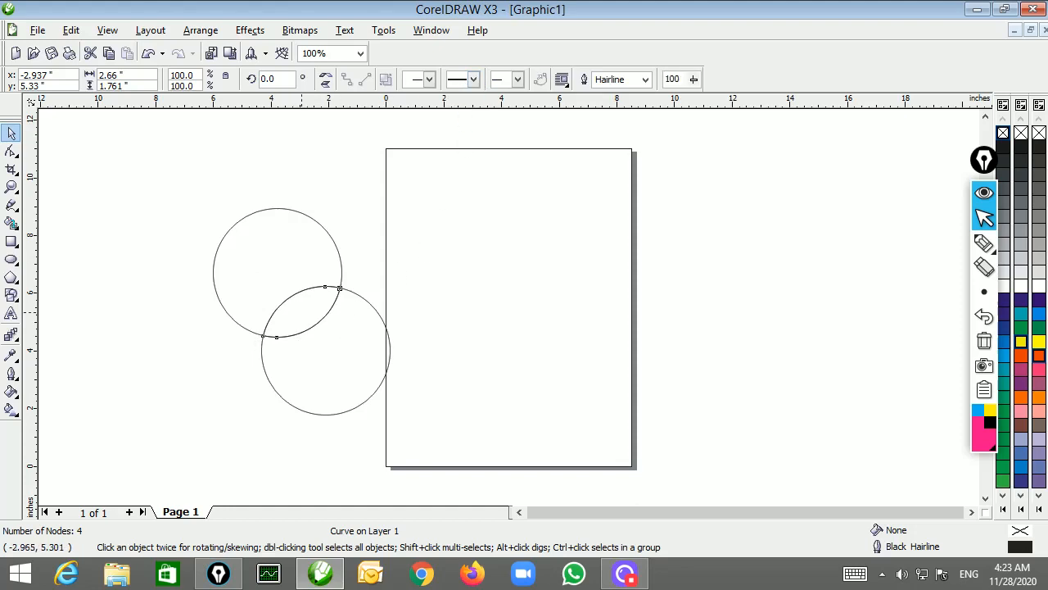
{"action": "left_click_drag", "start_coordinate": [300, 315], "coordinate": [450, 264]}
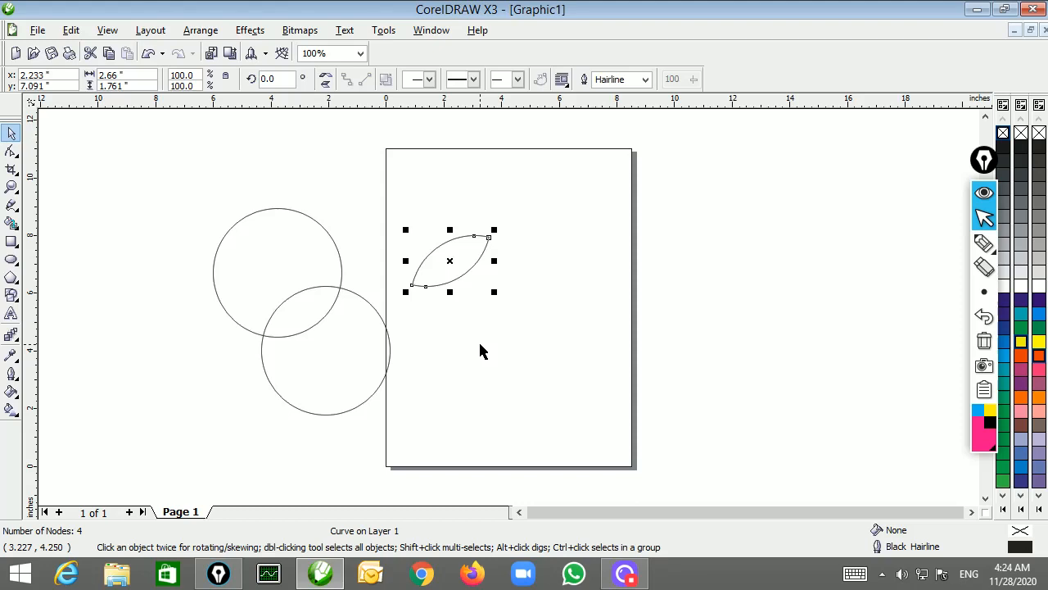
Step: Delete the leaf-shaped piece and both overlapping circles
{"action": "key", "text": "Delete"}
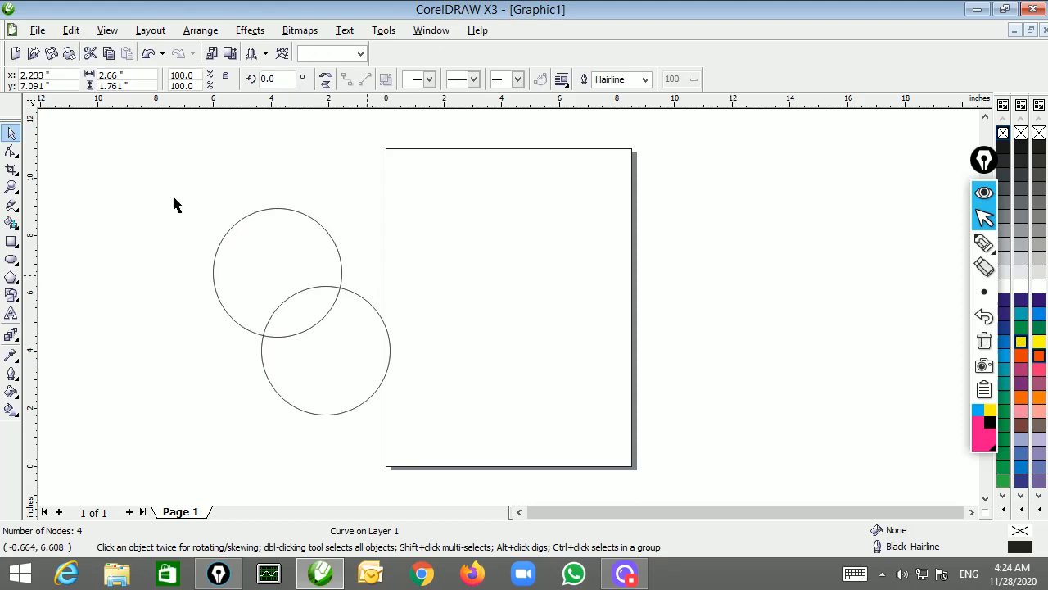
{"action": "left_click_drag", "start_coordinate": [174, 205], "coordinate": [463, 435]}
{"action": "key", "text": "Delete"}
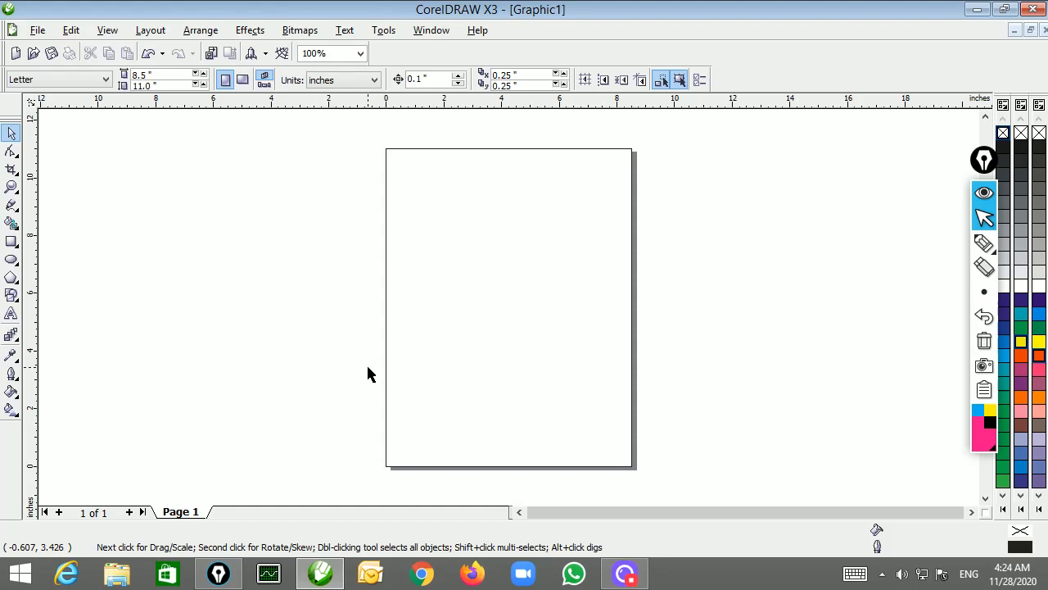
Step: Draw a circle about 2.78 inches wide on the page and duplicate it to form three overlapping circles, two above and one below
{"action": "left_click", "coordinate": [12, 259]}
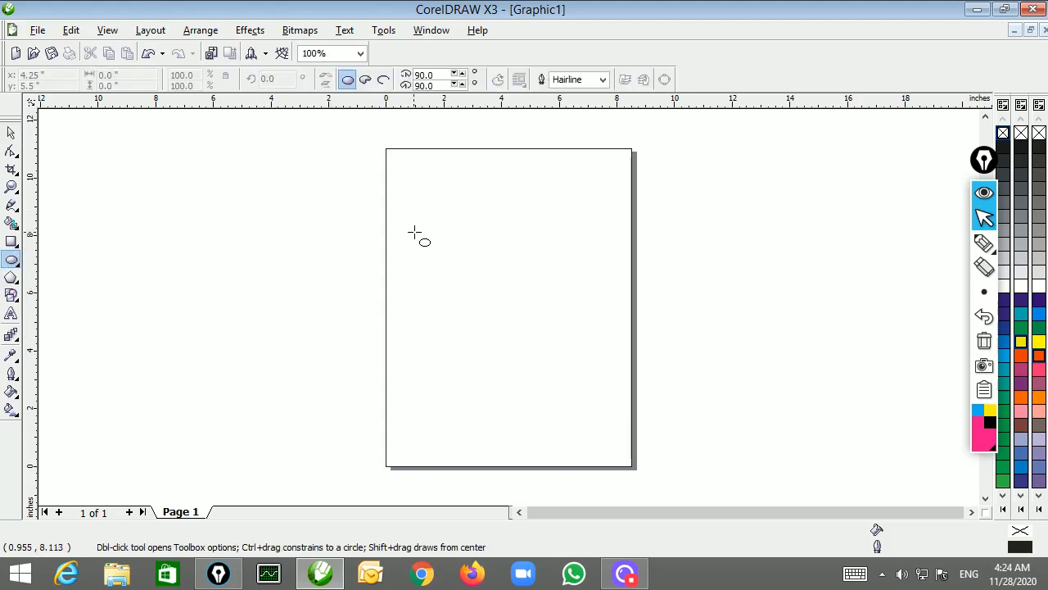
{"action": "left_click_drag", "start_coordinate": [414, 209], "coordinate": [495, 290]}
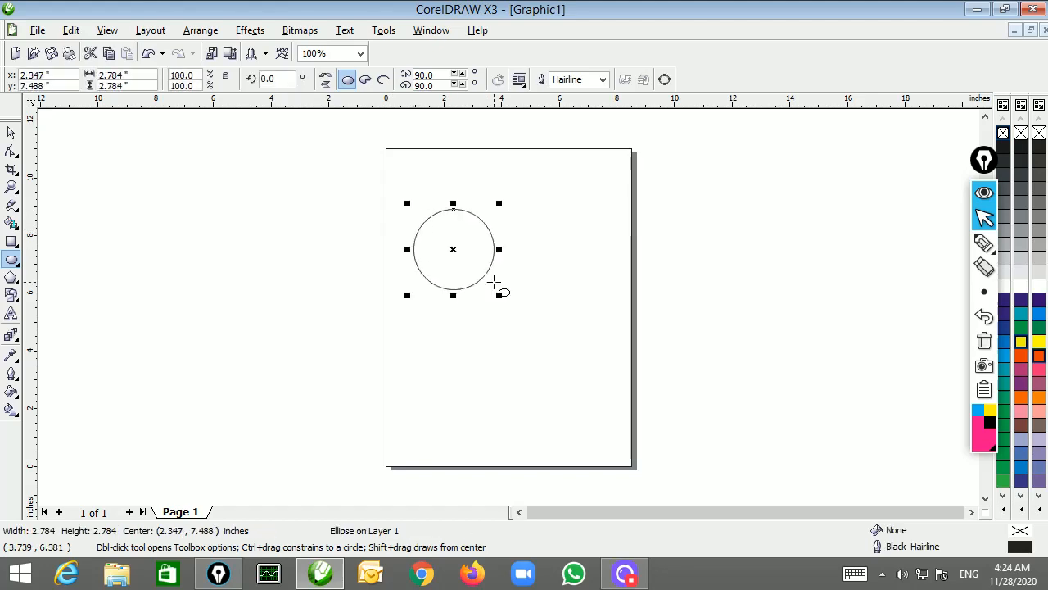
{"action": "left_click", "coordinate": [12, 187]}
{"action": "left_click_drag", "start_coordinate": [378, 179], "coordinate": [706, 357]}
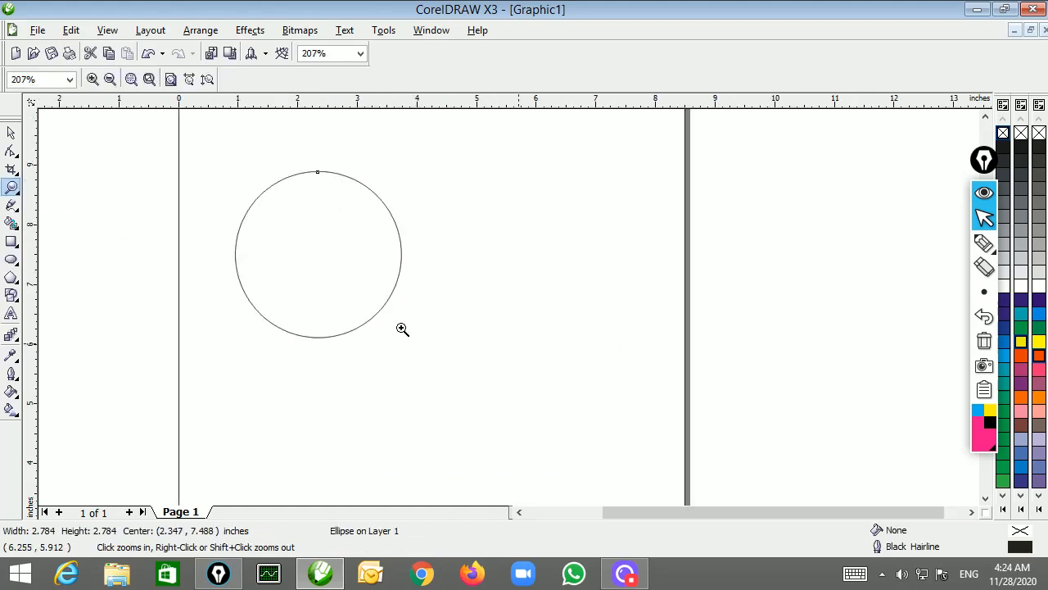
{"action": "left_click", "coordinate": [10, 134]}
{"action": "left_click_drag", "start_coordinate": [319, 283], "coordinate": [384, 355]}
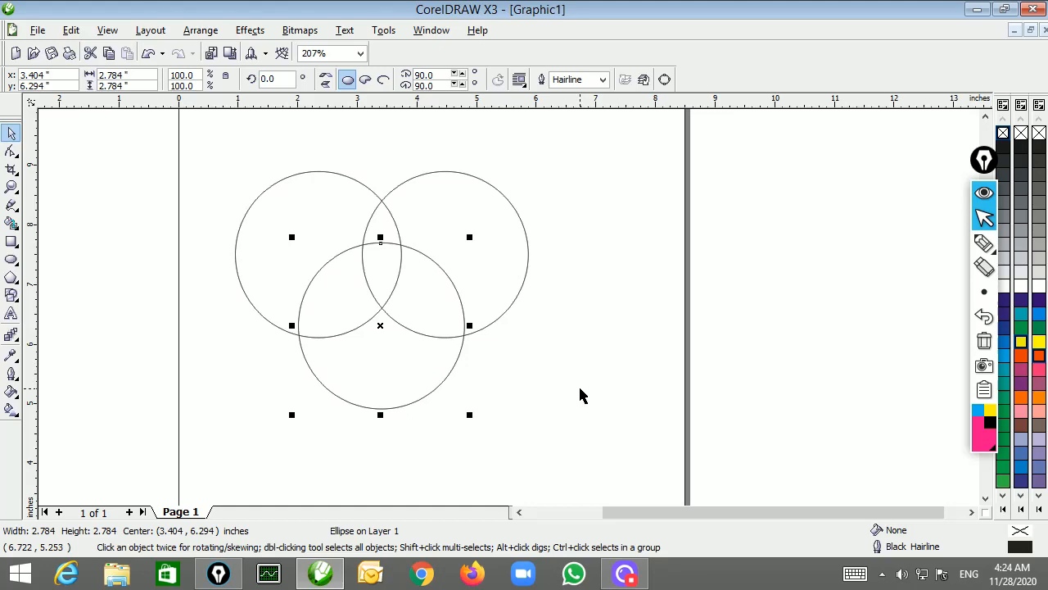
Step: Mark the lower circle's bowl-shaped area in pink and the upper circles' overlap in yellow with the screen pen, and clear the markings
{"action": "left_click", "coordinate": [984, 243]}
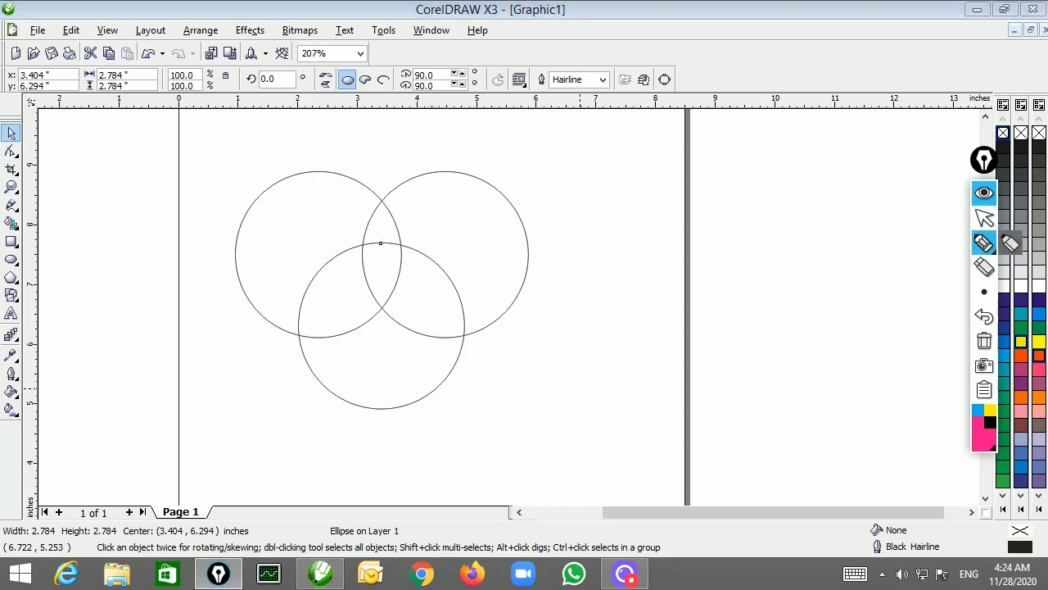
{"action": "mouse_move", "coordinate": [292, 327]}
{"action": "left_mouse_down"}
{"action": "mouse_move", "coordinate": [367, 325]}
{"action": "mouse_move", "coordinate": [388, 303]}
{"action": "mouse_move", "coordinate": [429, 339]}
{"action": "mouse_move", "coordinate": [477, 334]}
{"action": "left_mouse_up"}
{"action": "mouse_move", "coordinate": [282, 337]}
{"action": "left_mouse_down"}
{"action": "mouse_move", "coordinate": [421, 408]}
{"action": "mouse_move", "coordinate": [494, 336]}
{"action": "left_mouse_up"}
{"action": "left_click", "coordinate": [990, 409]}
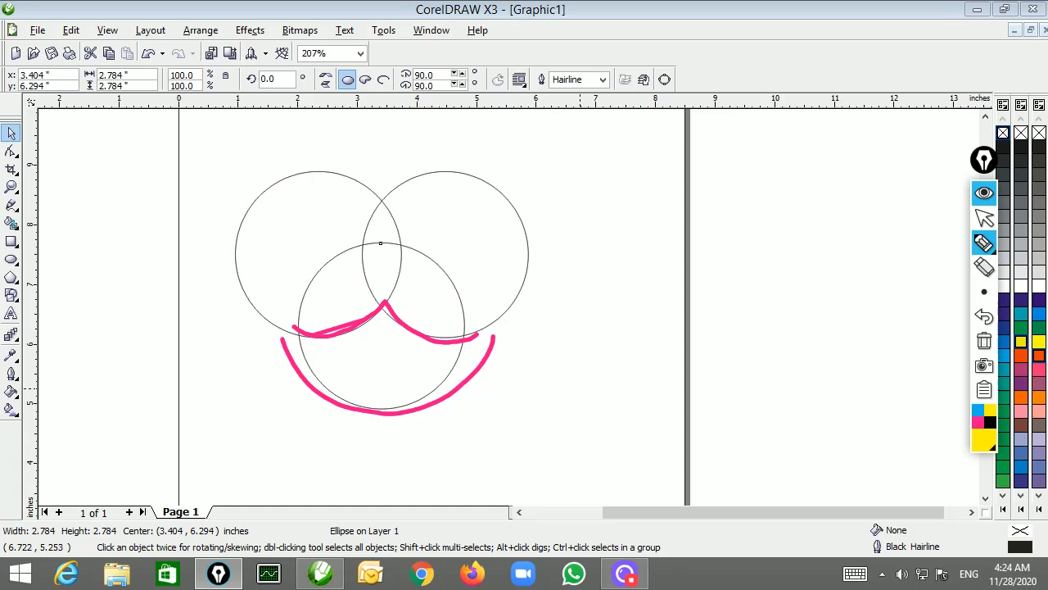
{"action": "left_click_drag", "start_coordinate": [382, 194], "coordinate": [388, 318]}
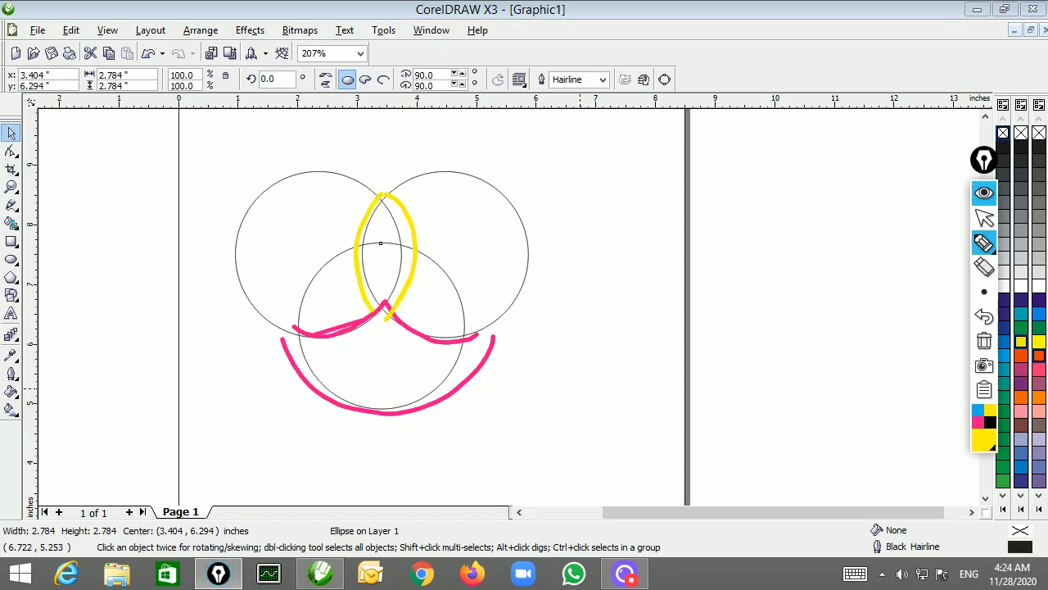
{"action": "left_click", "coordinate": [985, 341]}
{"action": "left_click", "coordinate": [985, 220]}
{"action": "left_click", "coordinate": [690, 375]}
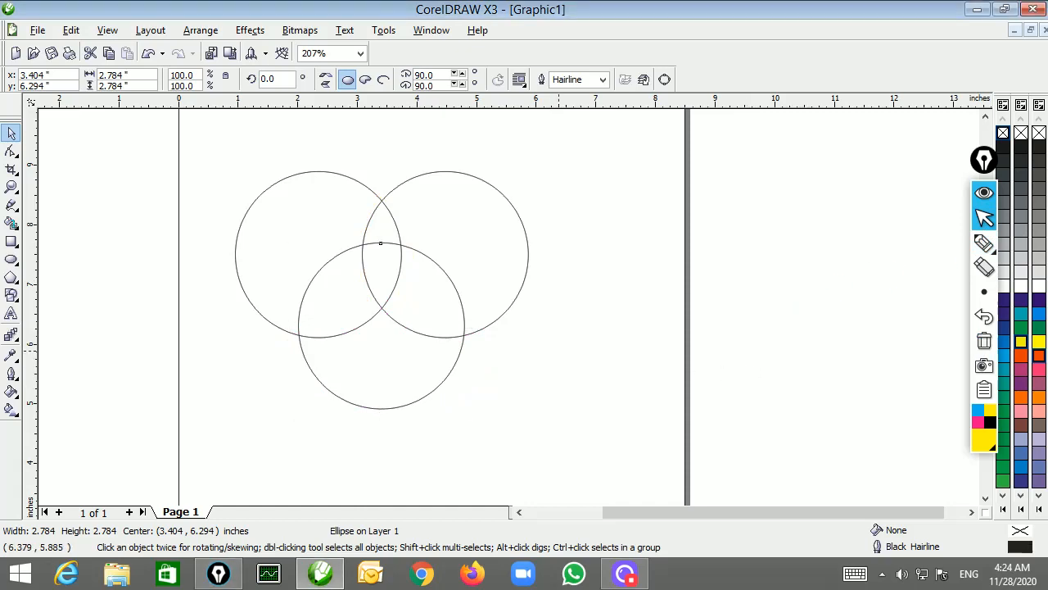
Step: Intersect the two upper circles and move the resulting leaf-shaped piece clear of them, toward the page's right edge
{"action": "left_click_drag", "start_coordinate": [212, 145], "coordinate": [245, 246]}
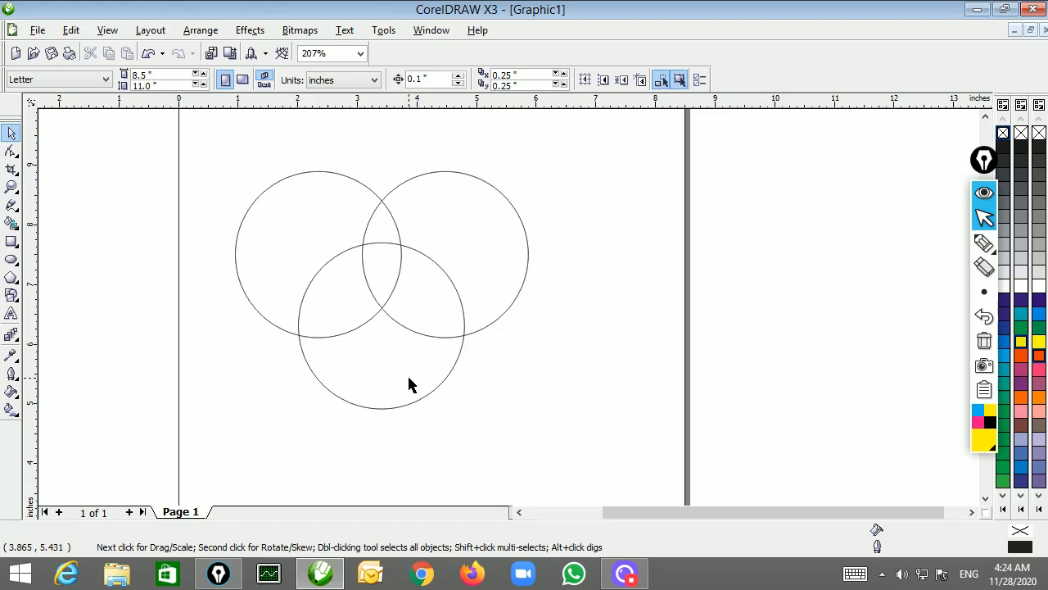
{"action": "left_click_drag", "start_coordinate": [409, 379], "coordinate": [411, 378]}
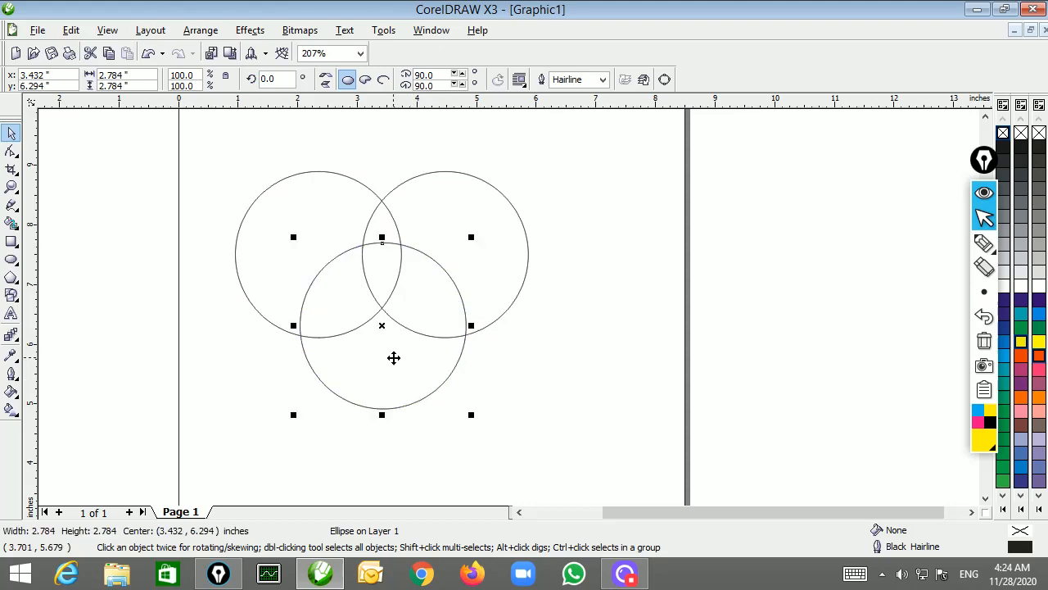
{"action": "left_click_drag", "start_coordinate": [203, 159], "coordinate": [552, 345]}
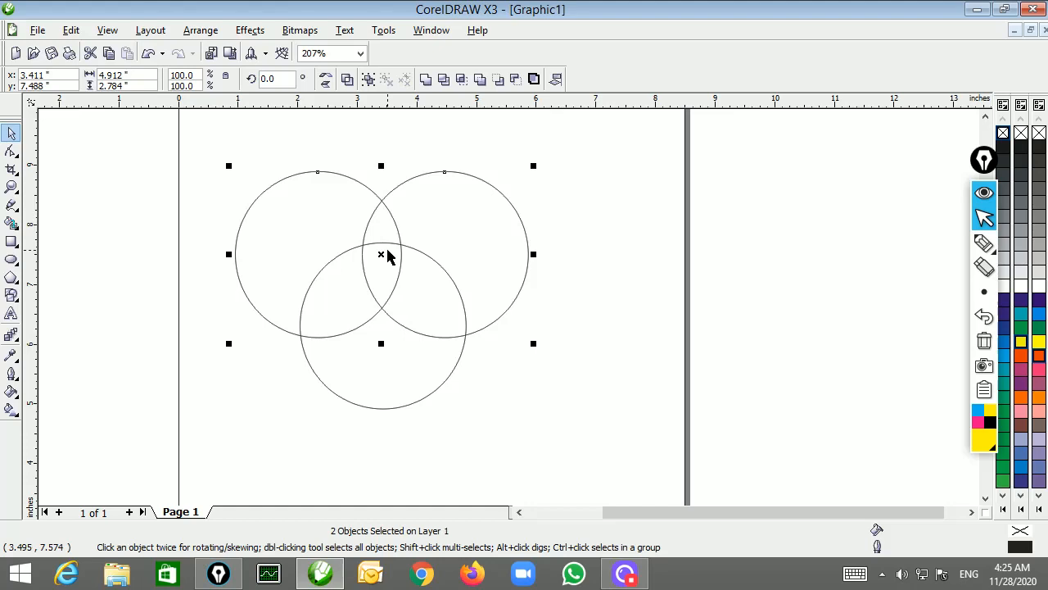
{"action": "left_click", "coordinate": [461, 82]}
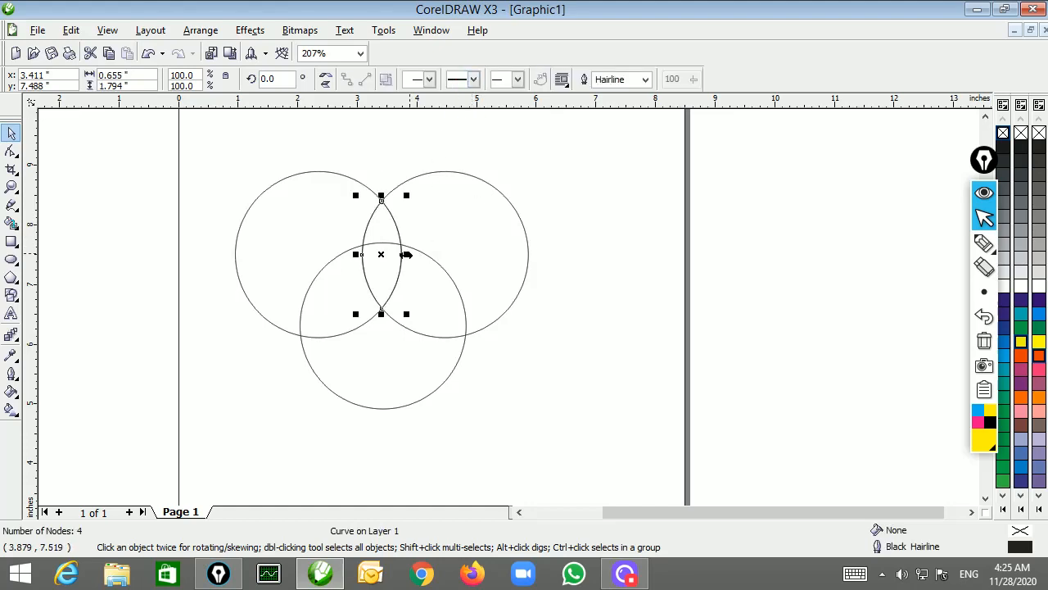
{"action": "left_click_drag", "start_coordinate": [380, 255], "coordinate": [621, 251]}
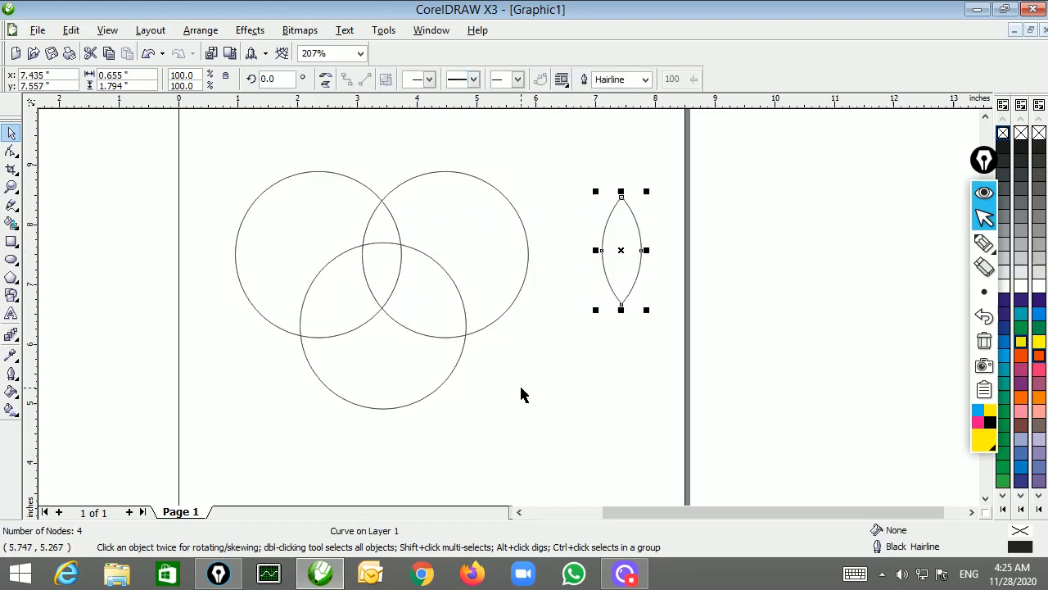
Step: Fill the lower circle with yellow and send it to the back of the layer
{"action": "left_click", "coordinate": [405, 364]}
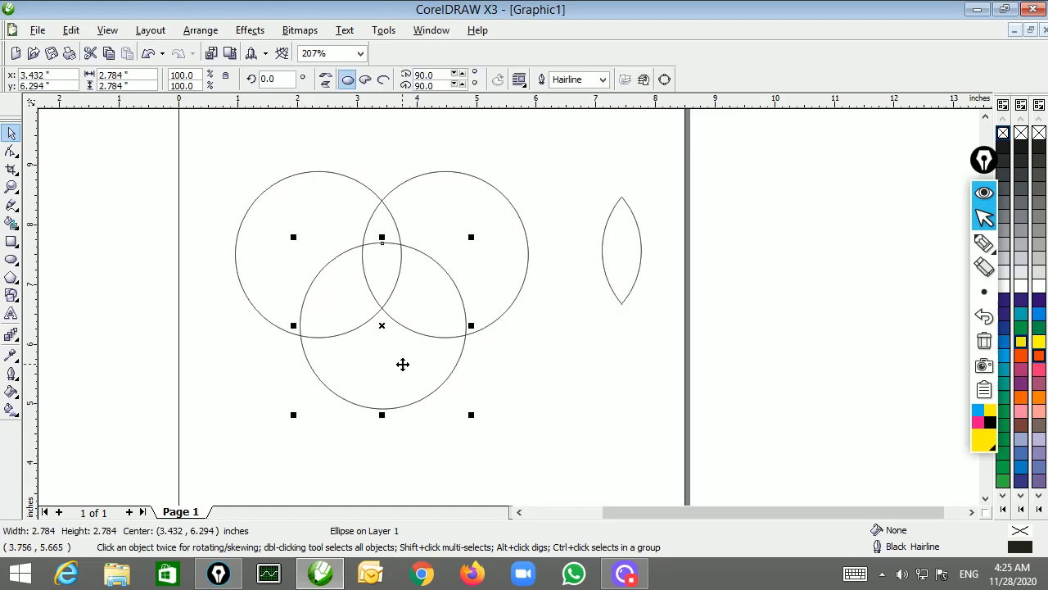
{"action": "left_click", "coordinate": [1021, 342]}
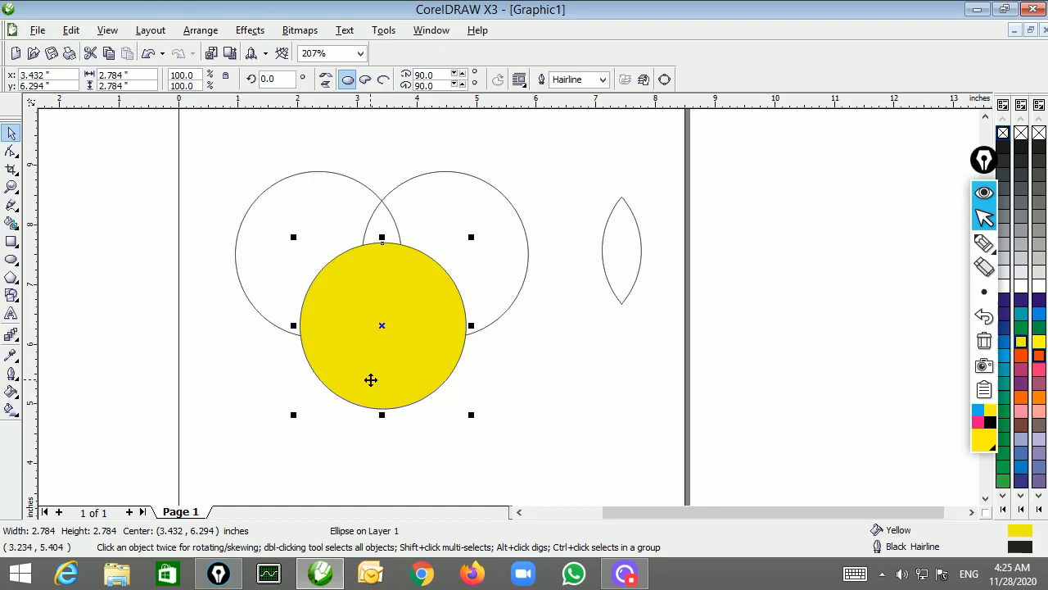
{"action": "key", "text": "shift+Page_Down"}
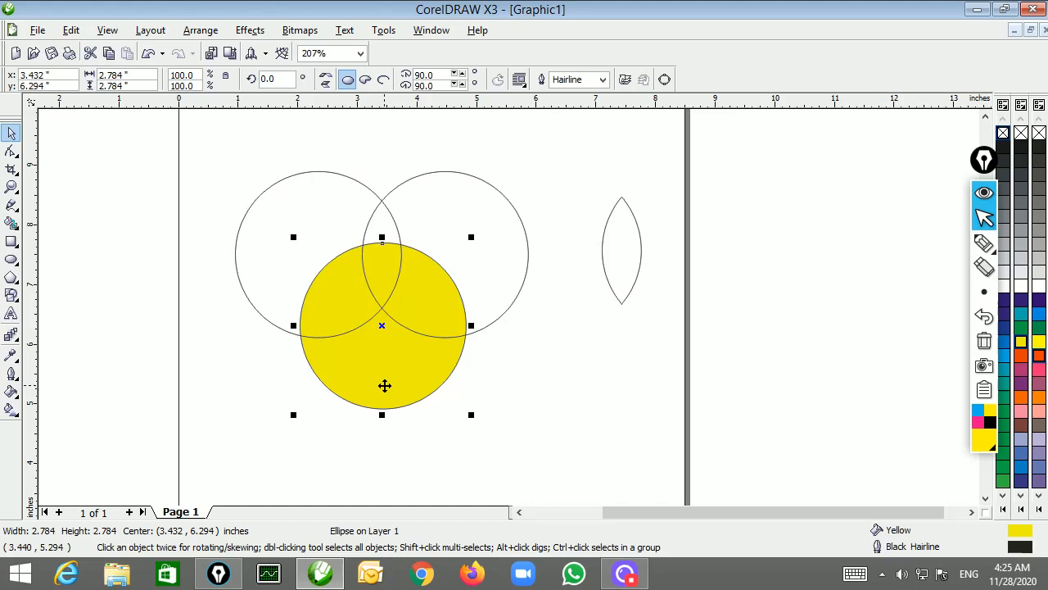
Step: Trim the yellow circle with the two upper circles and move the resulting bowl shape directly beneath the leaf-shaped piece
{"action": "left_click_drag", "start_coordinate": [211, 159], "coordinate": [556, 444]}
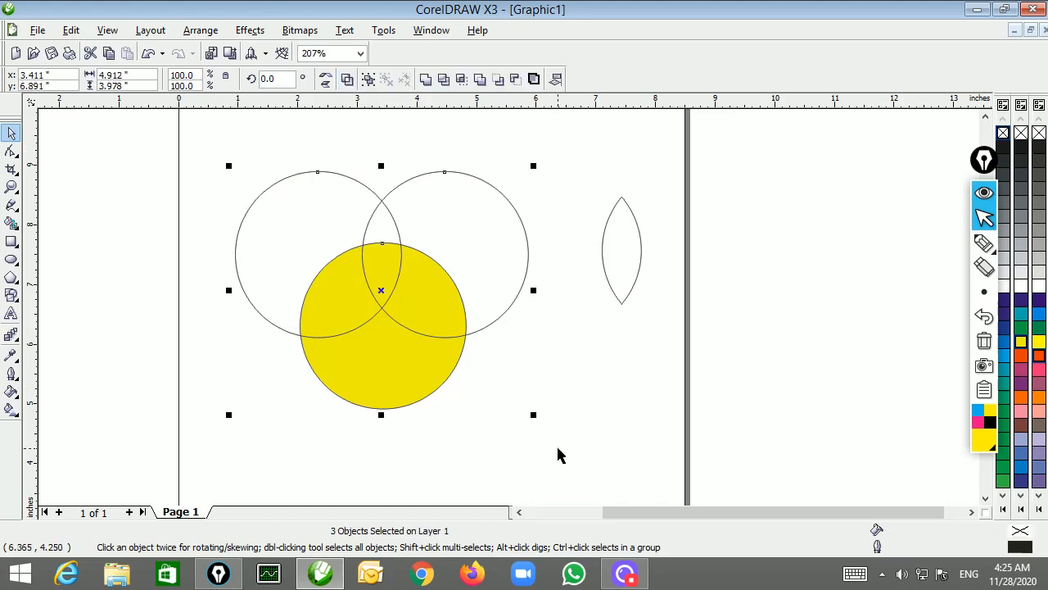
{"action": "left_click", "coordinate": [444, 82]}
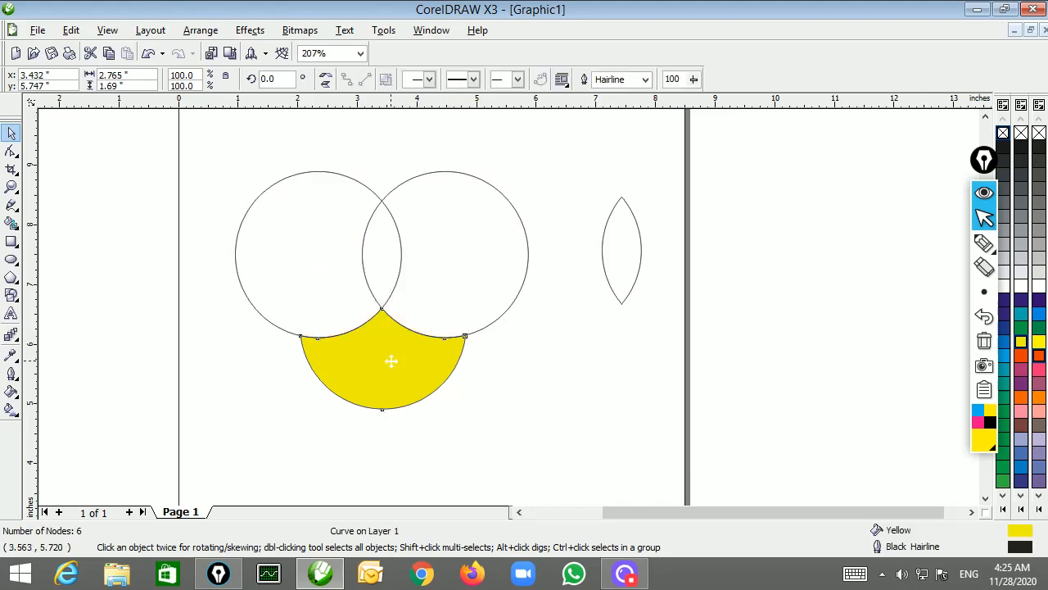
{"action": "left_click_drag", "start_coordinate": [390, 361], "coordinate": [628, 354]}
Step: Delete the two remaining circles and move the leaf and yellow bowl together to the middle of the page
{"action": "left_click", "coordinate": [316, 283]}
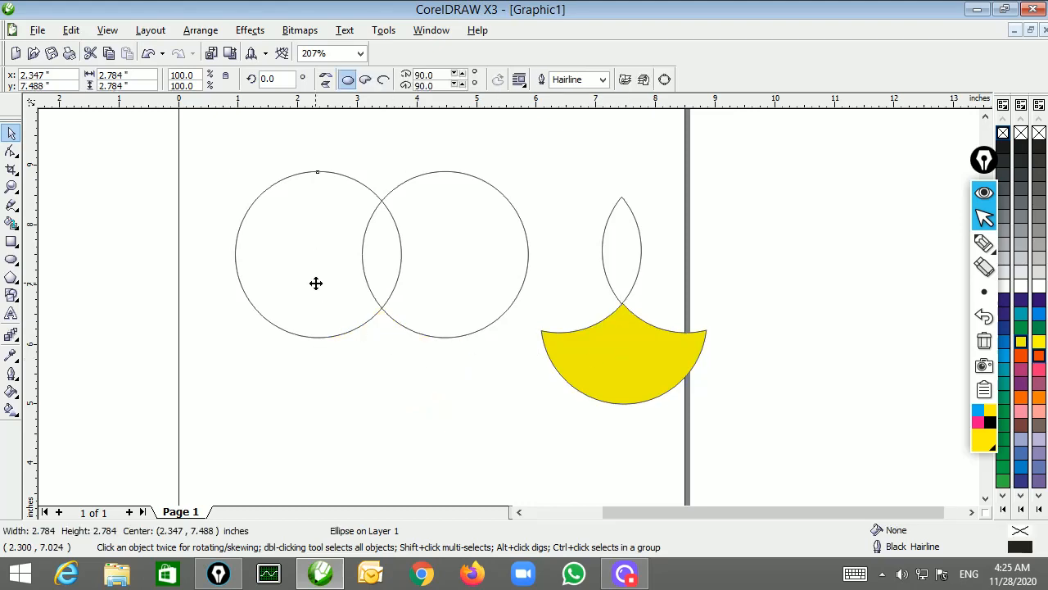
{"action": "key", "text": "Delete"}
{"action": "left_click", "coordinate": [452, 293]}
{"action": "key", "text": "Delete"}
{"action": "left_click_drag", "start_coordinate": [688, 370], "coordinate": [742, 477]}
{"action": "left_click_drag", "start_coordinate": [643, 375], "coordinate": [427, 361]}
{"action": "left_click", "coordinate": [431, 262]}
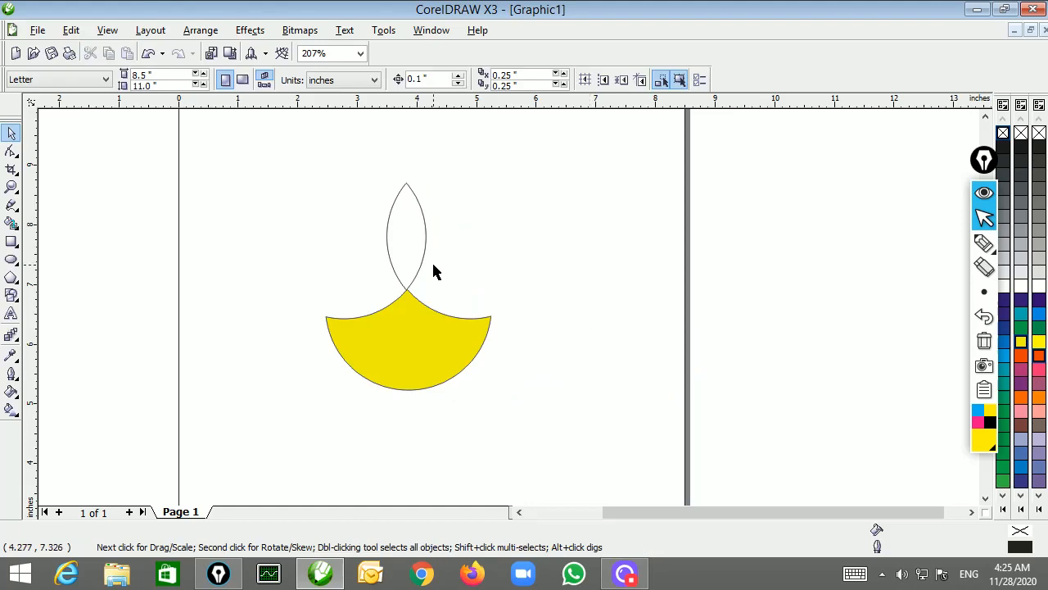
Step: Shorten the leaf to about 1.48 inches tall from its top, and nudge the yellow bowl so its tip meets the leaf
{"action": "left_click", "coordinate": [411, 198]}
{"action": "left_click_drag", "start_coordinate": [406, 177], "coordinate": [407, 197]}
{"action": "left_click", "coordinate": [427, 341]}
{"action": "left_click_drag", "start_coordinate": [425, 339], "coordinate": [427, 344]}
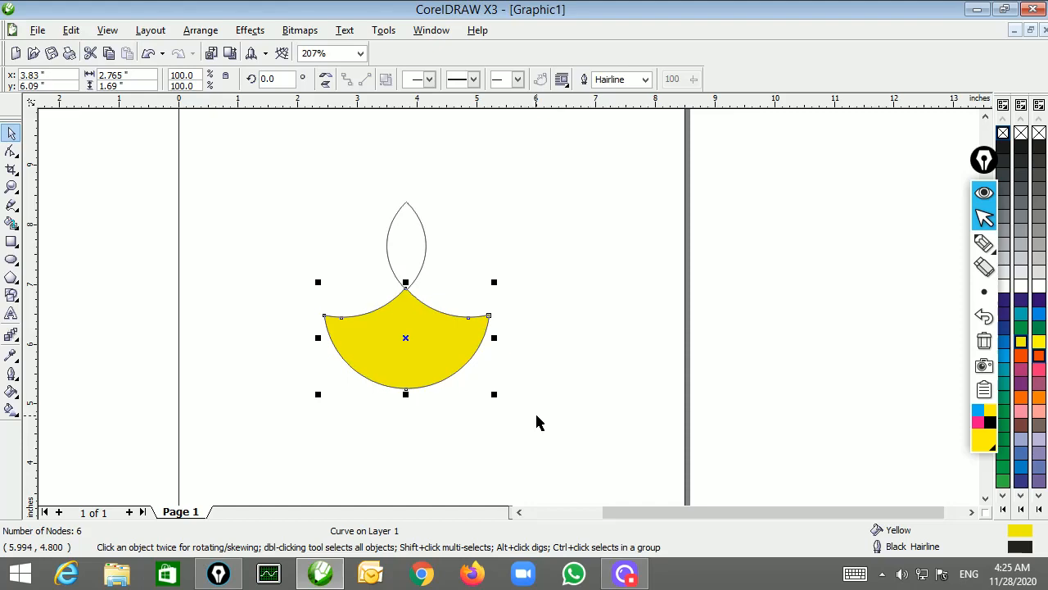
Step: Set up a two-color fountain fill from yellow to orange for the leaf shape
{"action": "left_click", "coordinate": [425, 260]}
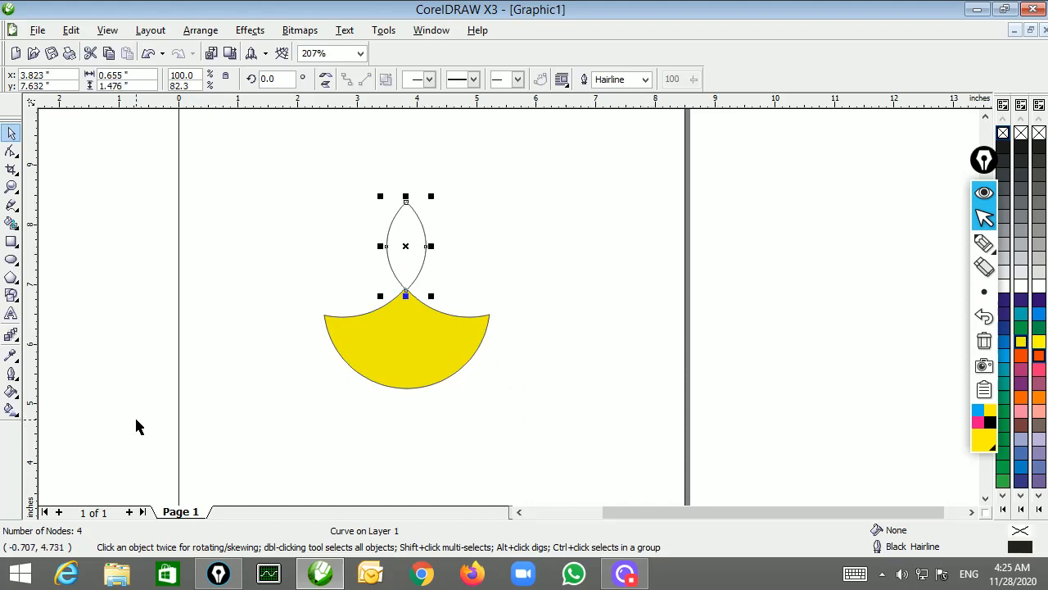
{"action": "left_click", "coordinate": [16, 395]}
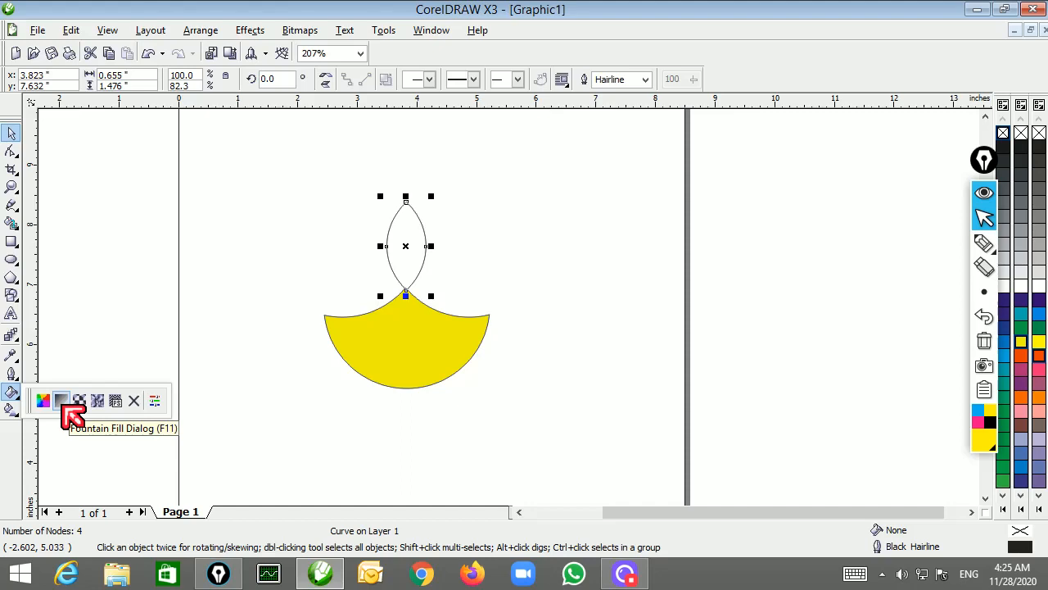
{"action": "left_click", "coordinate": [62, 400]}
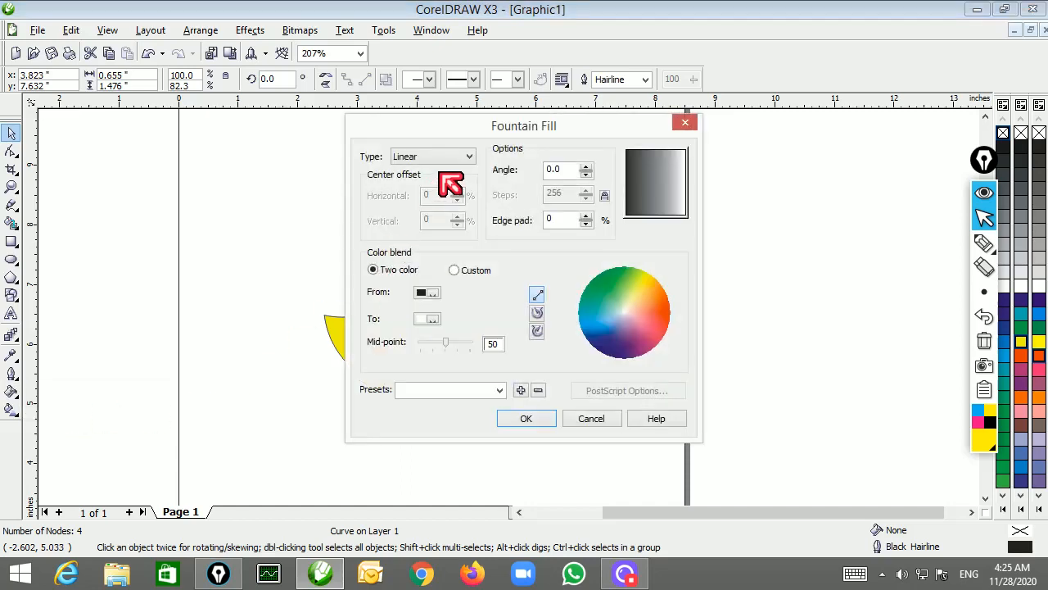
{"action": "left_click", "coordinate": [442, 303]}
{"action": "left_click", "coordinate": [452, 336]}
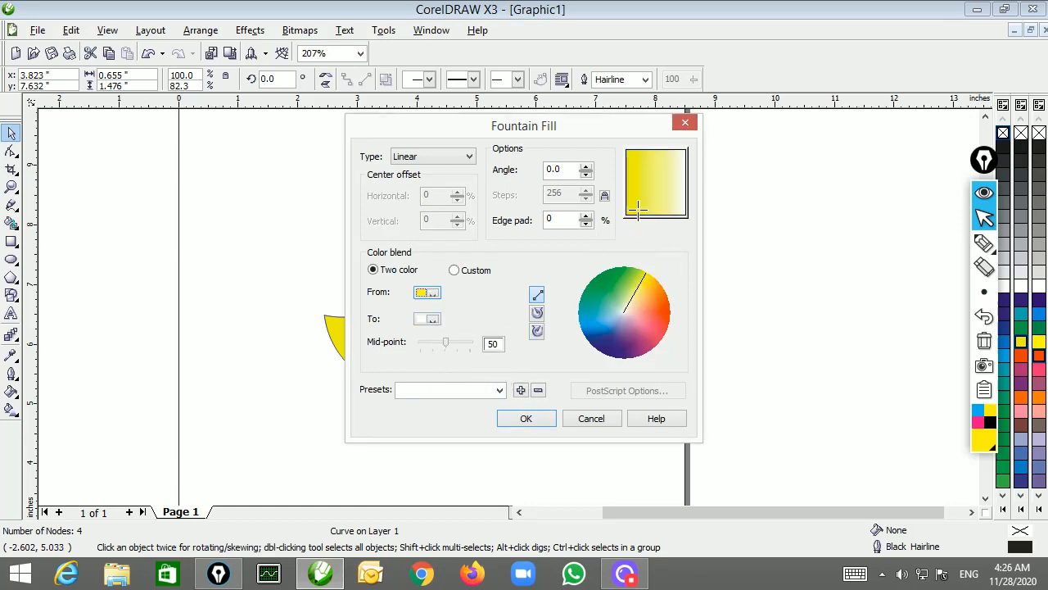
{"action": "left_click", "coordinate": [429, 319]}
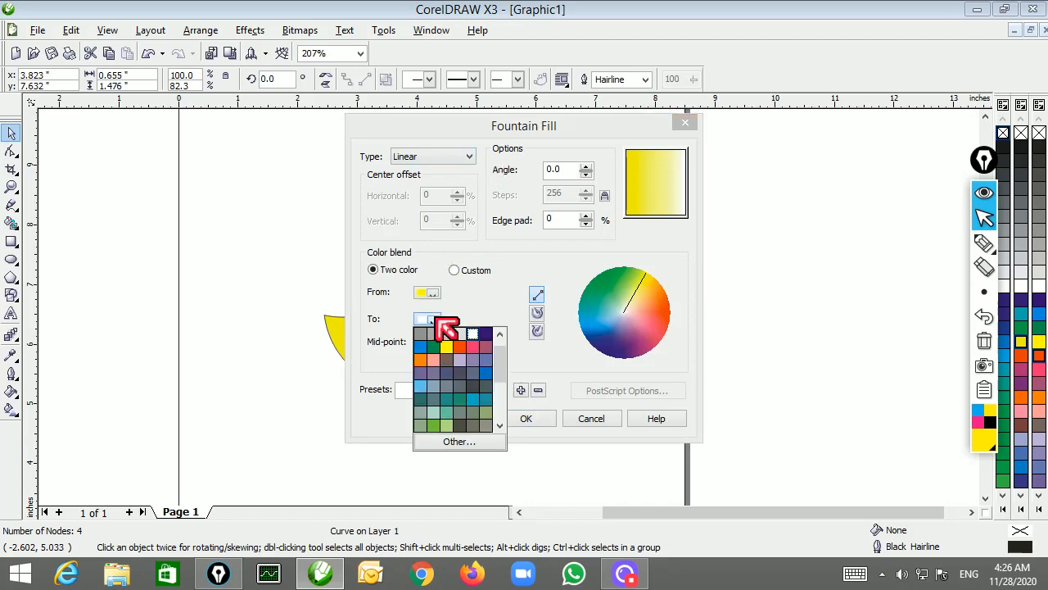
{"action": "left_click", "coordinate": [425, 361]}
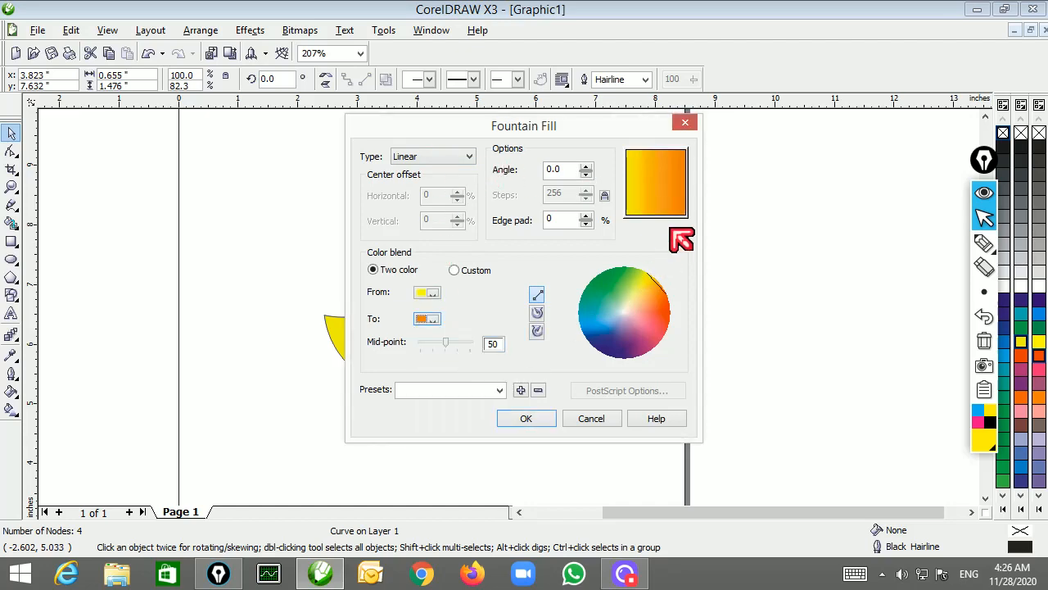
Step: Apply the leaf's fountain fill as Radial with center offsets of 2% horizontal and 38% vertical, and remove the leaf's outline
{"action": "left_click", "coordinate": [452, 157]}
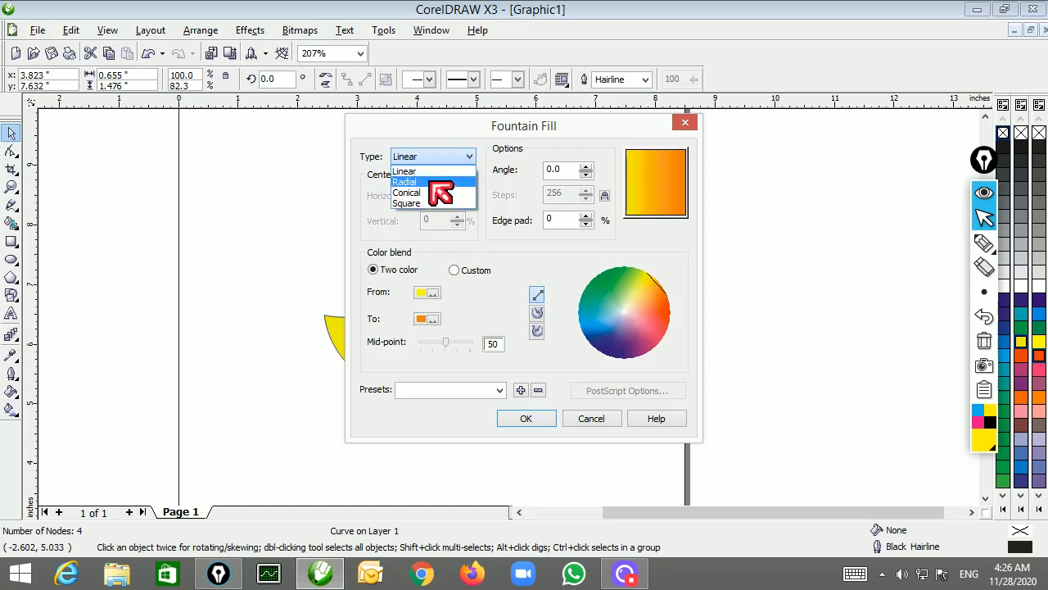
{"action": "left_click", "coordinate": [440, 182]}
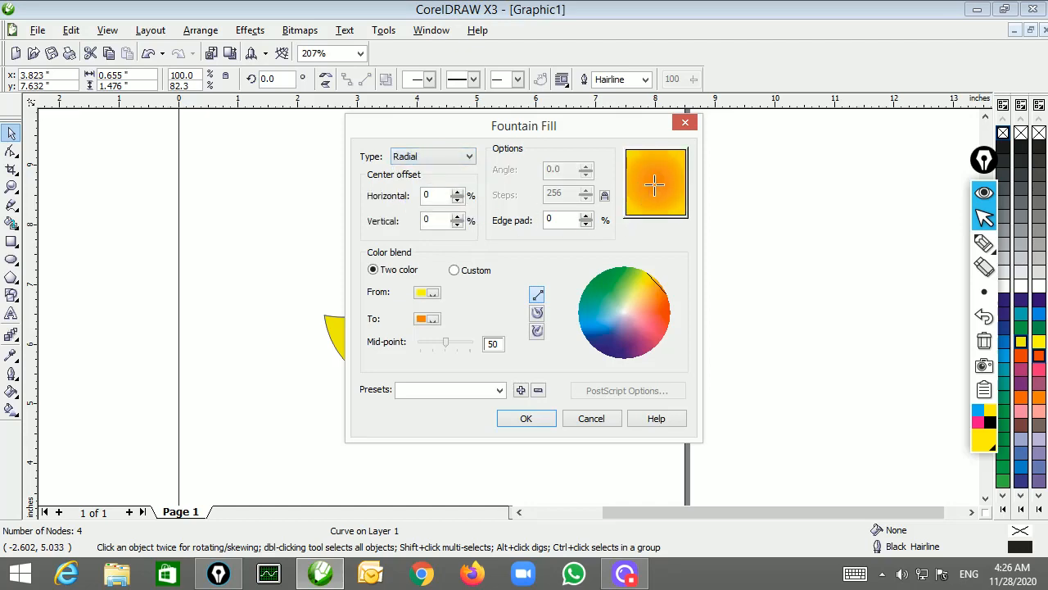
{"action": "left_click_drag", "start_coordinate": [655, 183], "coordinate": [657, 170]}
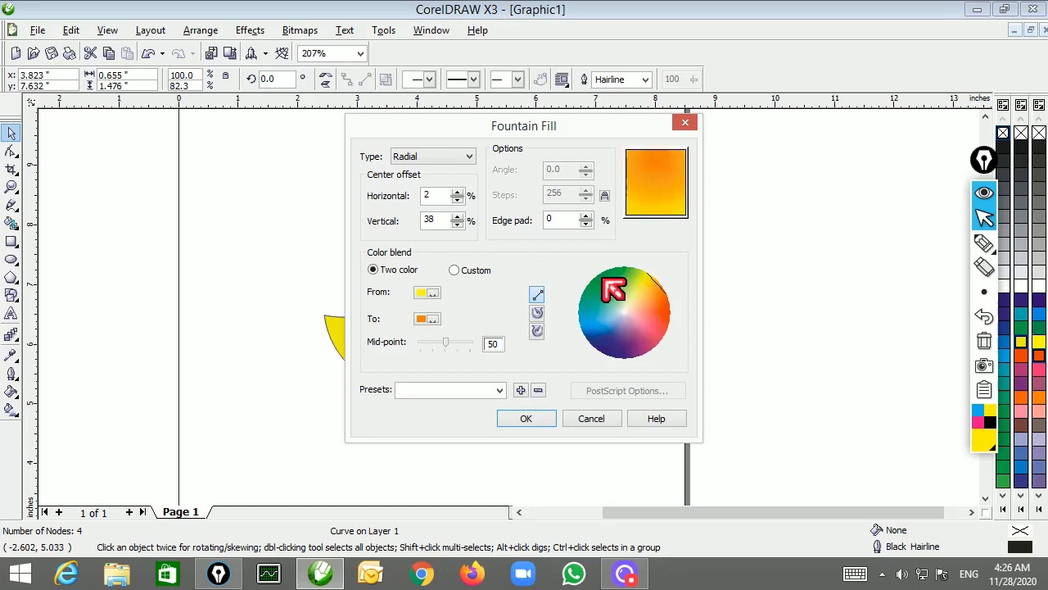
{"action": "left_click", "coordinate": [528, 420]}
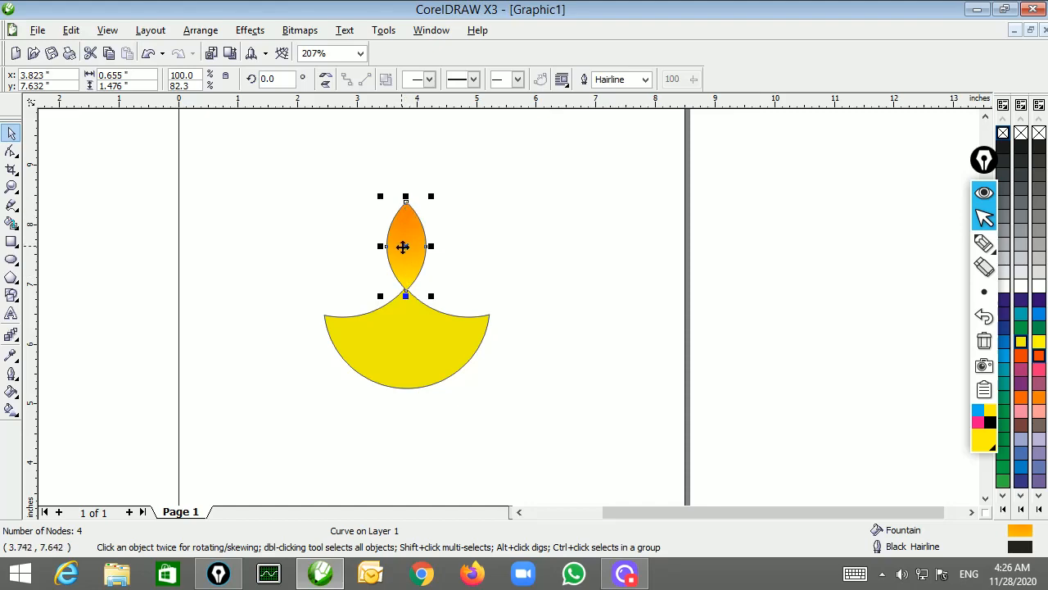
{"action": "left_click", "coordinate": [12, 376]}
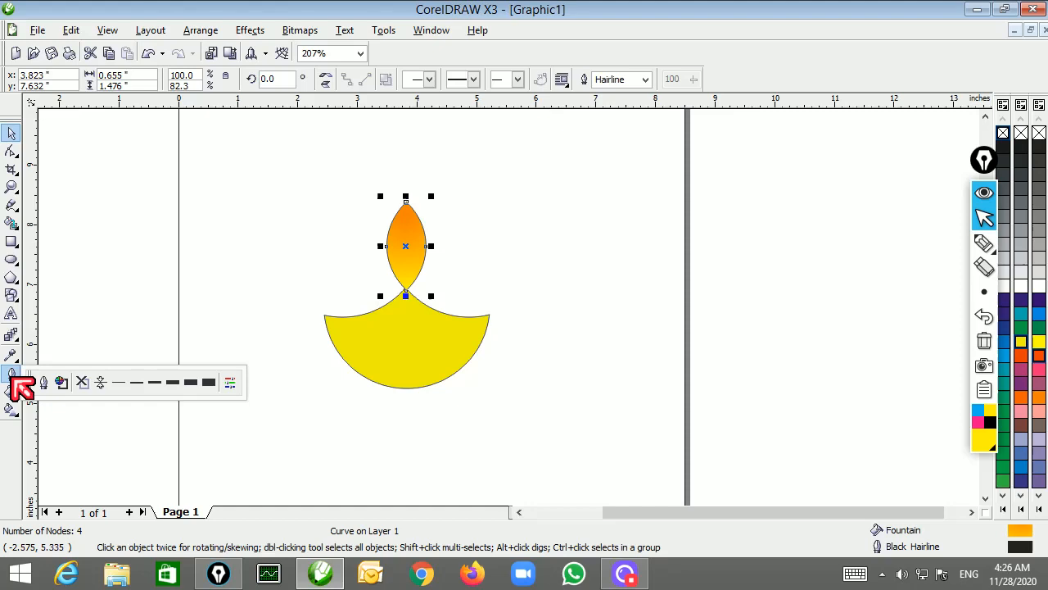
{"action": "left_click", "coordinate": [83, 383]}
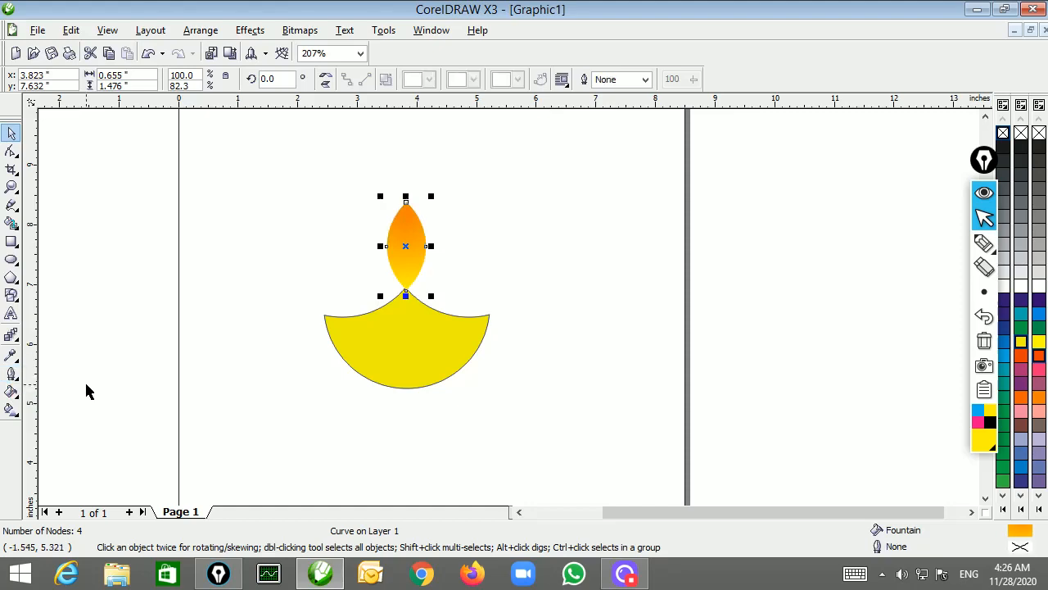
Step: Set up a two-color fountain fill from light red to orange for the yellow bowl
{"action": "left_click", "coordinate": [412, 371]}
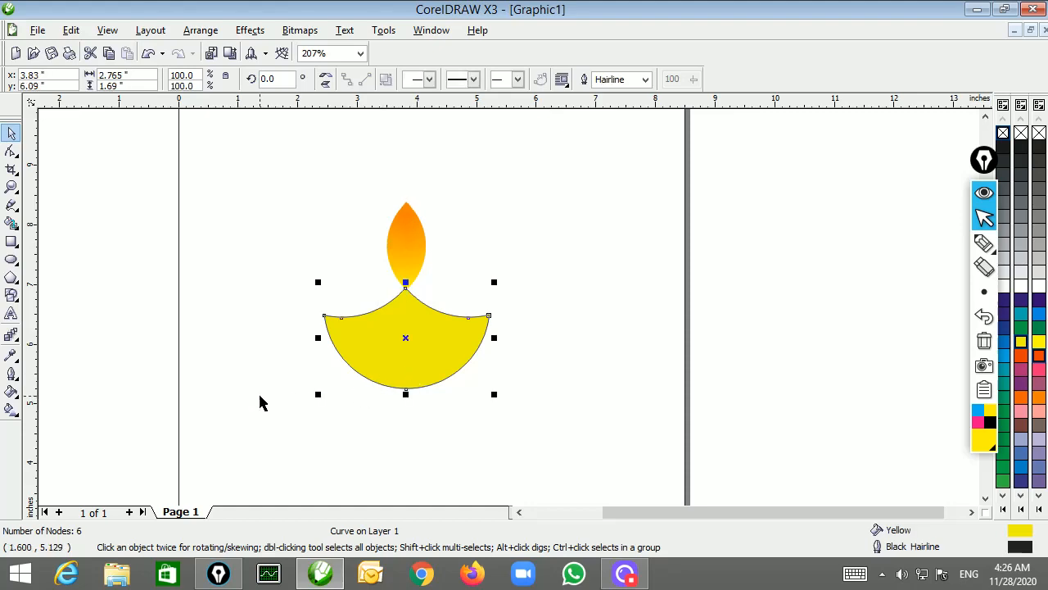
{"action": "left_click", "coordinate": [13, 392]}
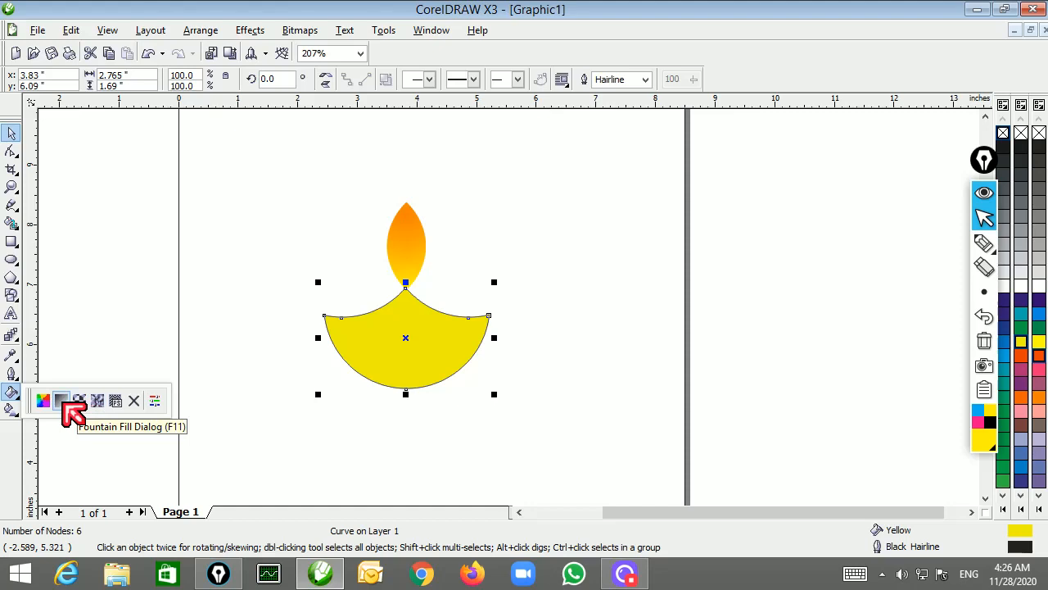
{"action": "left_click", "coordinate": [62, 401]}
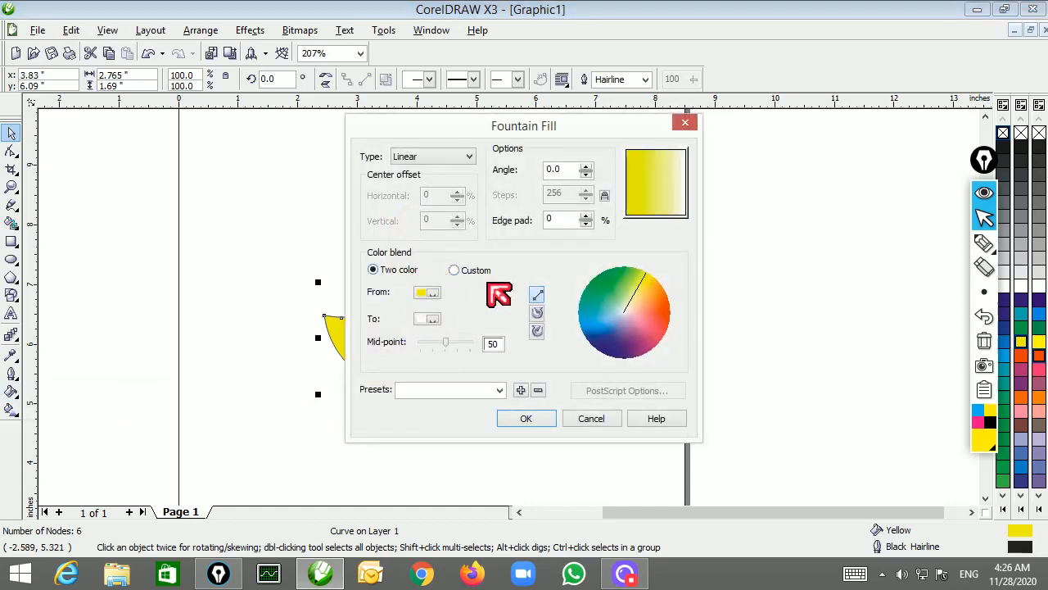
{"action": "left_click", "coordinate": [431, 294]}
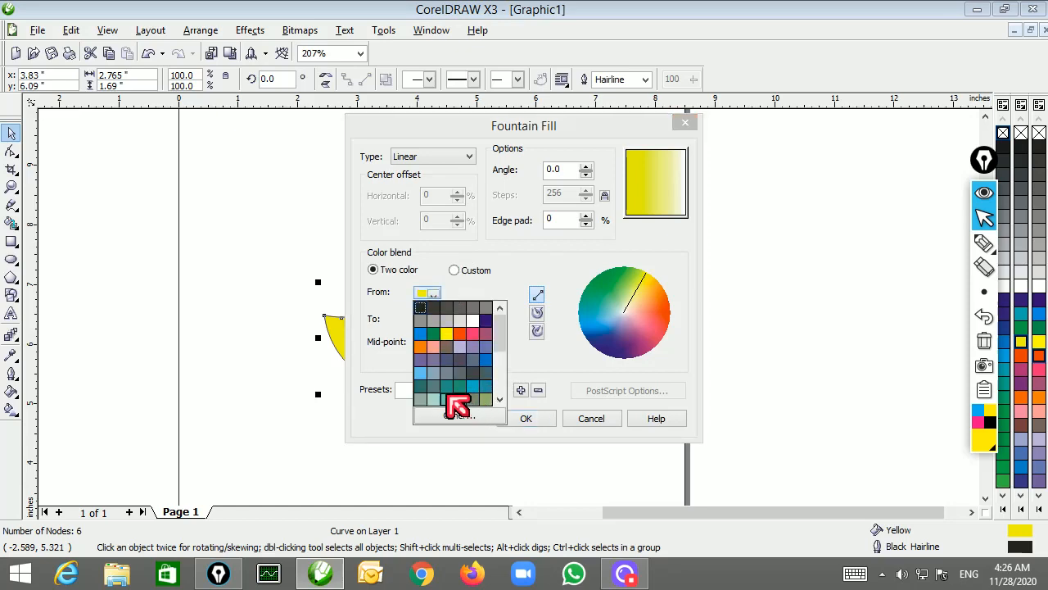
{"action": "left_click_drag", "start_coordinate": [500, 335], "coordinate": [503, 373]}
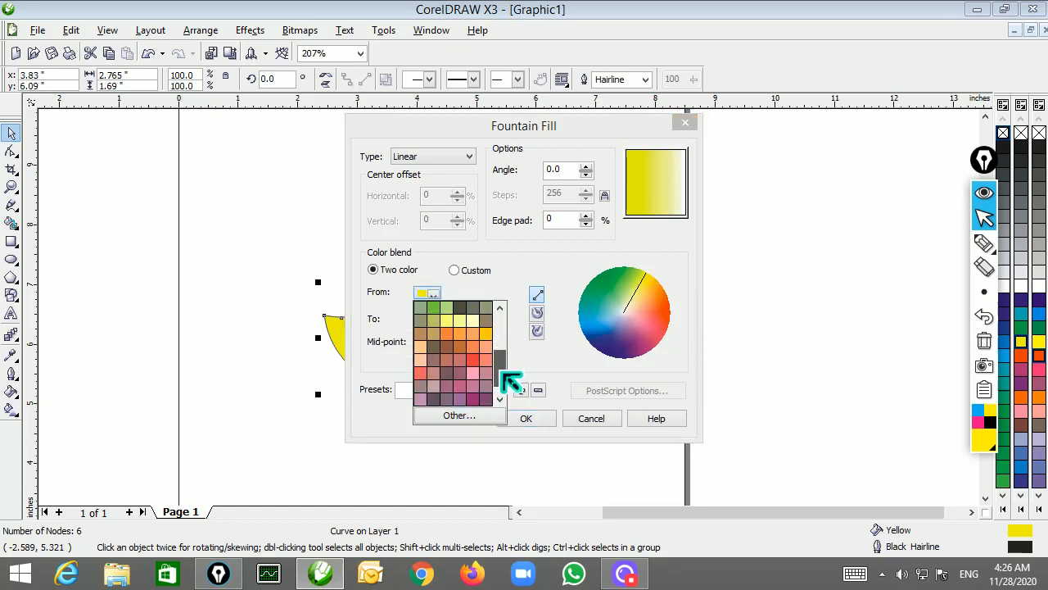
{"action": "left_click", "coordinate": [474, 360]}
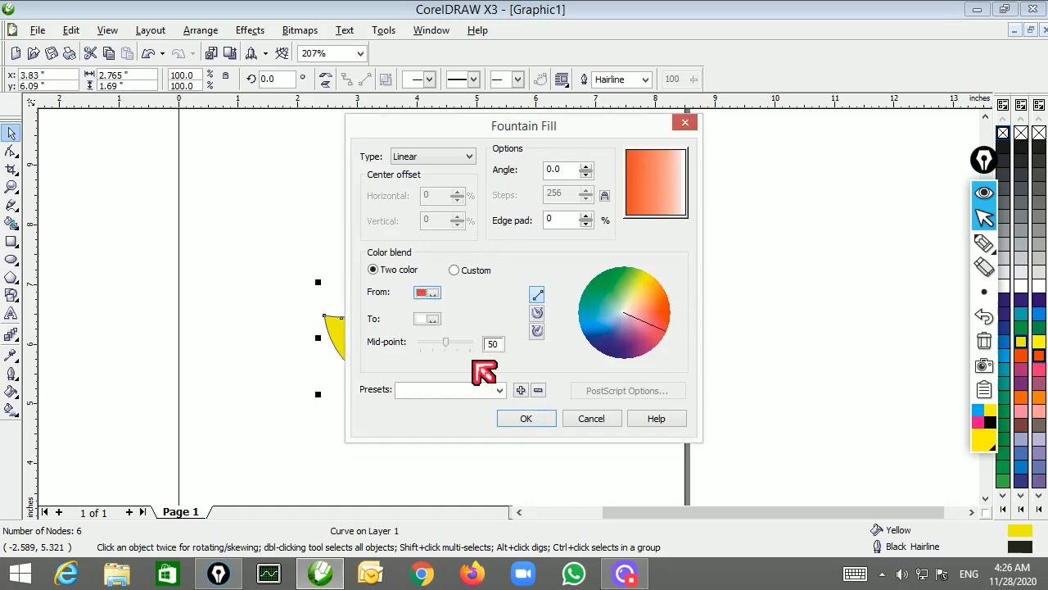
{"action": "left_click", "coordinate": [432, 319]}
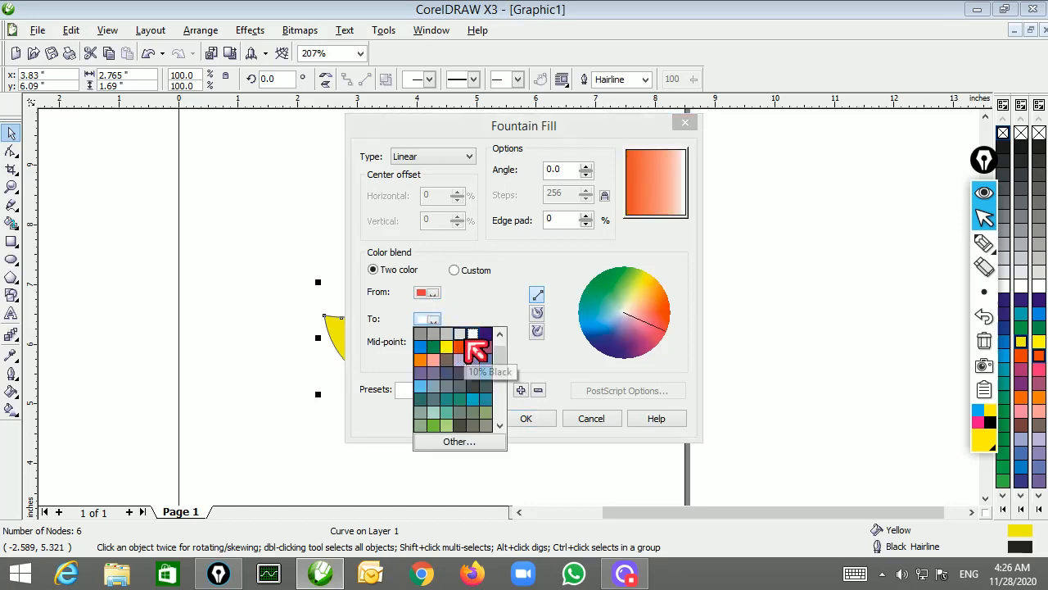
{"action": "left_click", "coordinate": [421, 361]}
Step: Make the bowl's fountain fill Square, with center offsets of 41% horizontal and 23% vertical and a mid-point of 40
{"action": "left_click", "coordinate": [434, 157]}
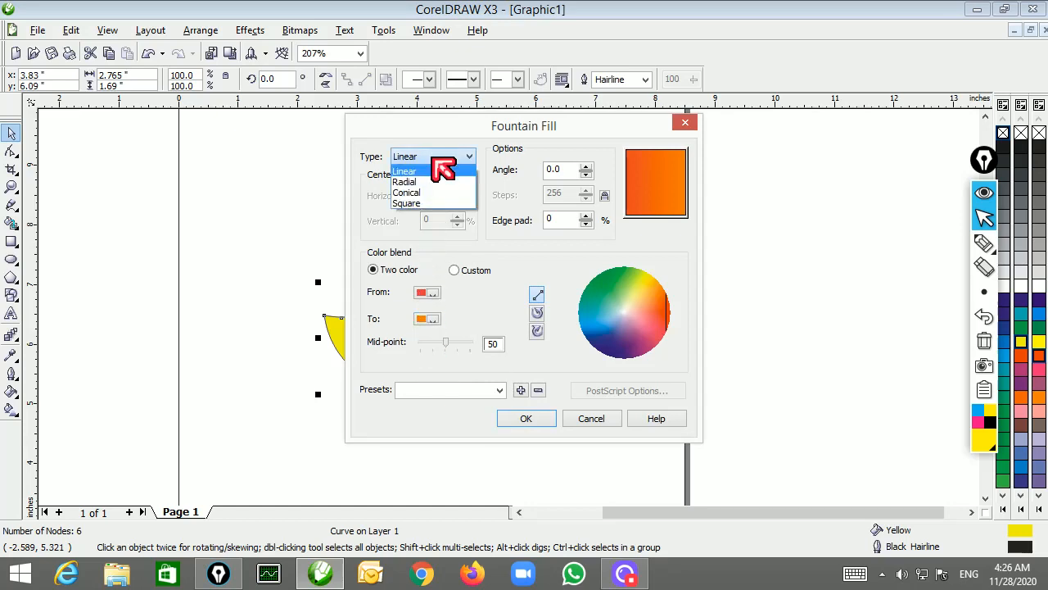
{"action": "left_click", "coordinate": [432, 203]}
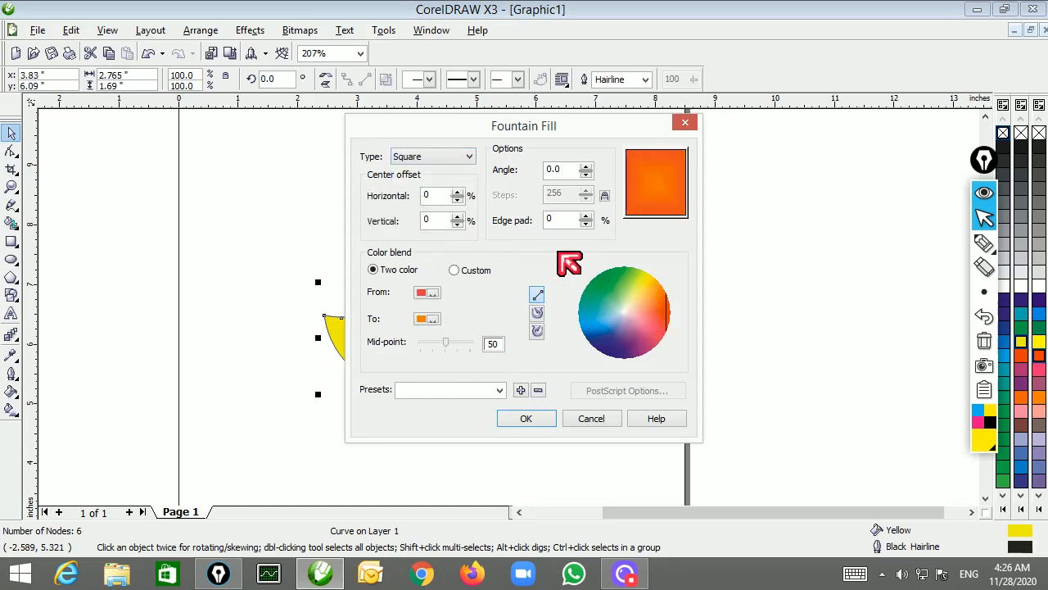
{"action": "left_click_drag", "start_coordinate": [635, 205], "coordinate": [680, 168]}
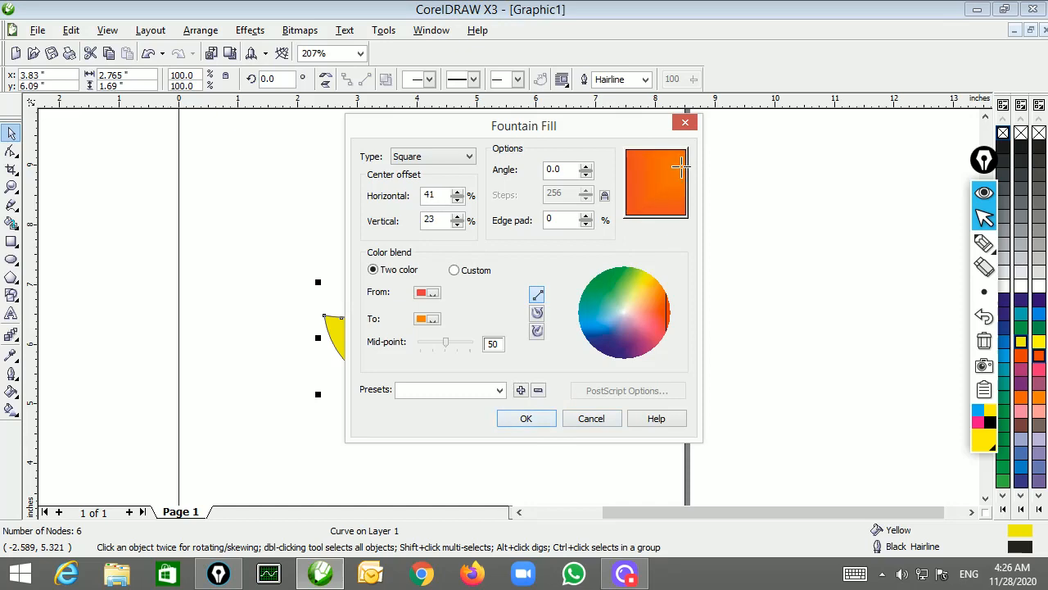
{"action": "left_click_drag", "start_coordinate": [448, 343], "coordinate": [443, 342]}
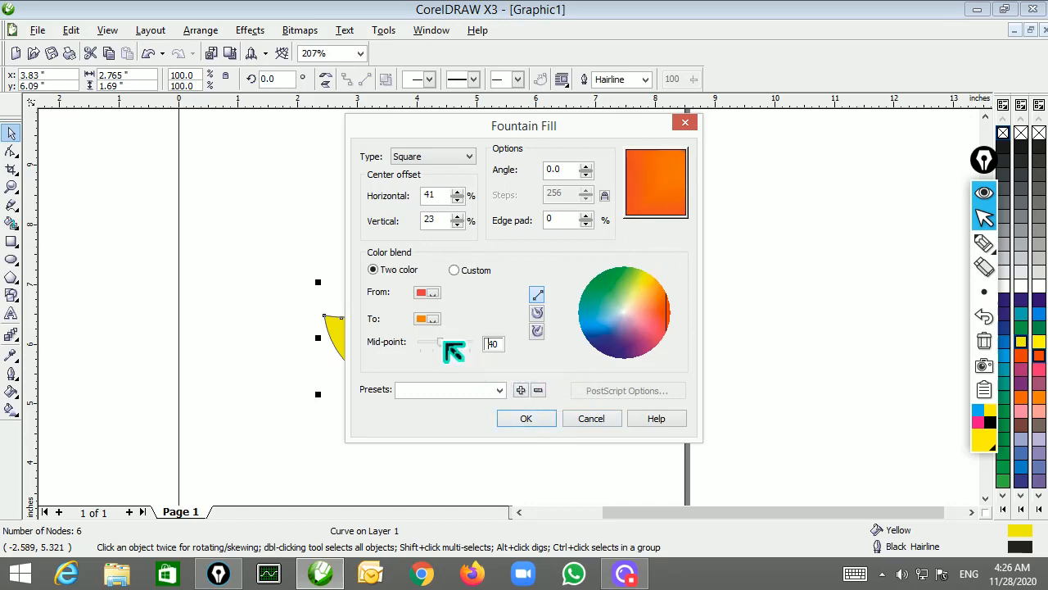
{"action": "left_click", "coordinate": [432, 319]}
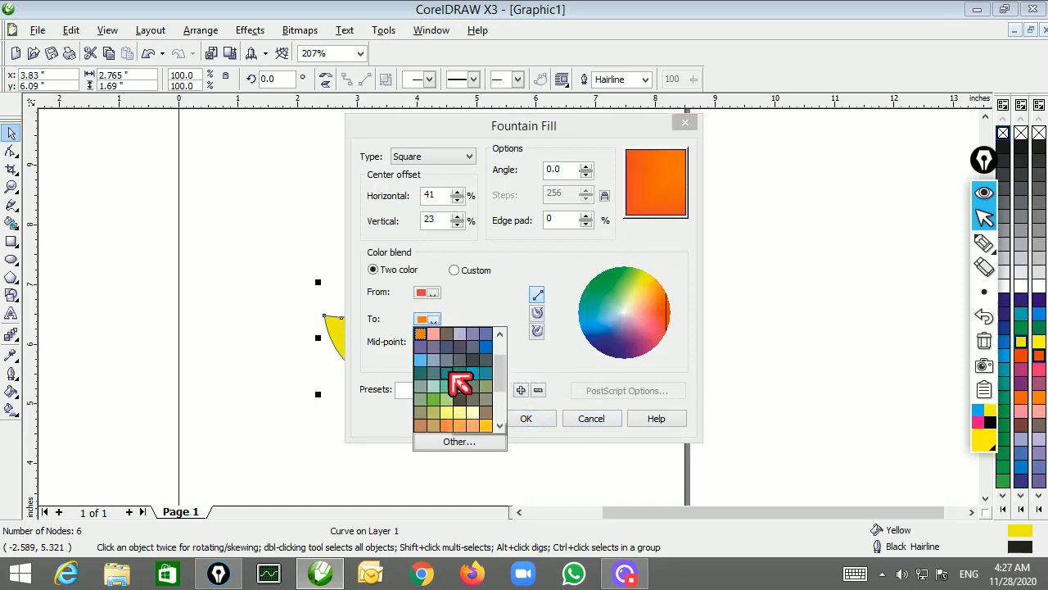
{"action": "left_click", "coordinate": [468, 313]}
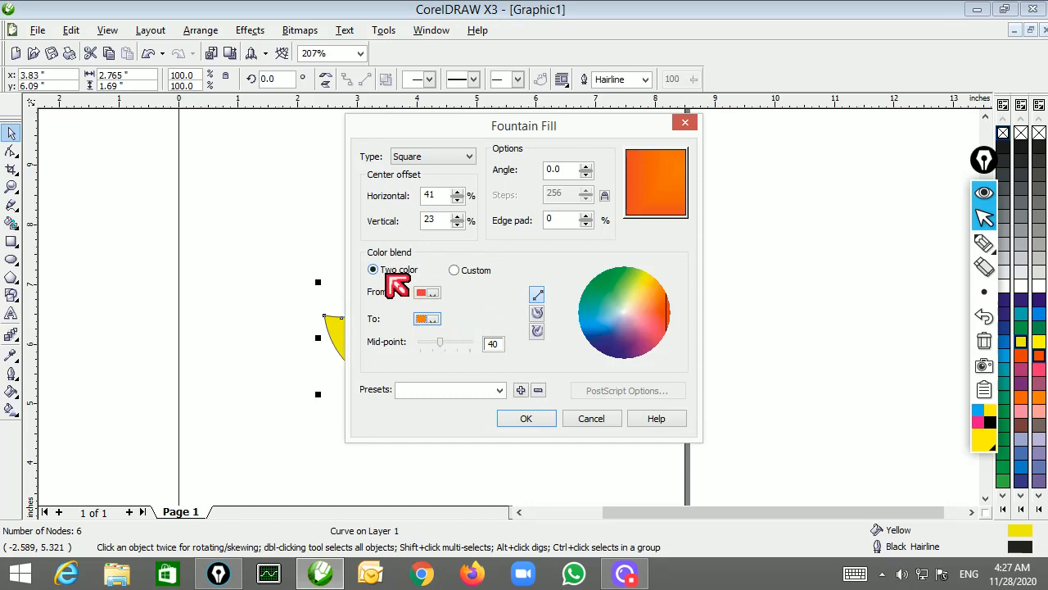
Step: Switch the bowl's color blend to Custom, add a yellow color marker at position 84%, and apply the fill
{"action": "left_click", "coordinate": [455, 271]}
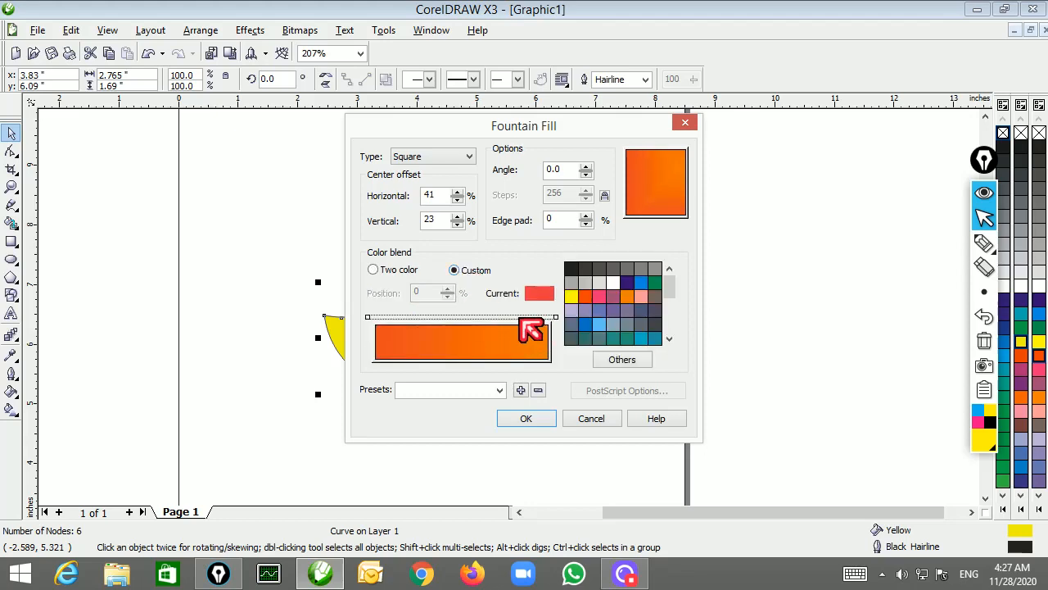
{"action": "left_click", "coordinate": [572, 298]}
{"action": "double_click", "coordinate": [501, 336]}
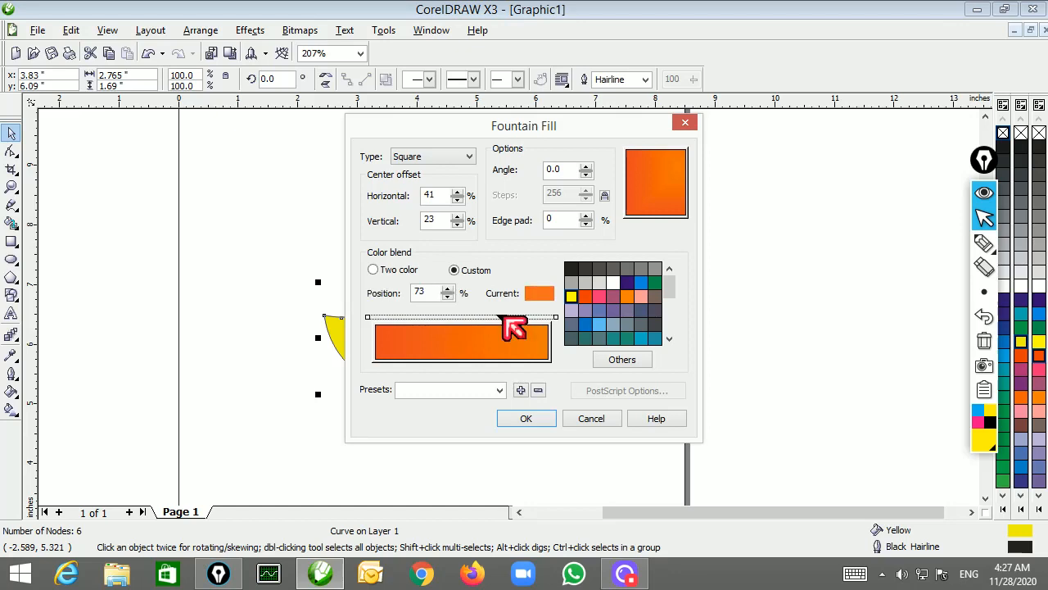
{"action": "left_click", "coordinate": [572, 298]}
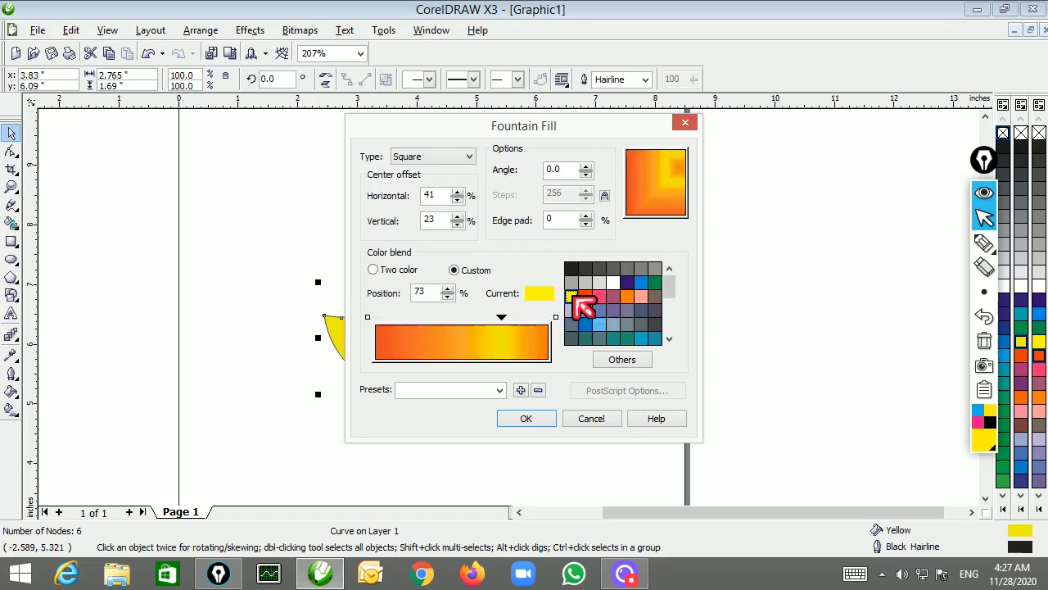
{"action": "left_click_drag", "start_coordinate": [501, 317], "coordinate": [525, 320]}
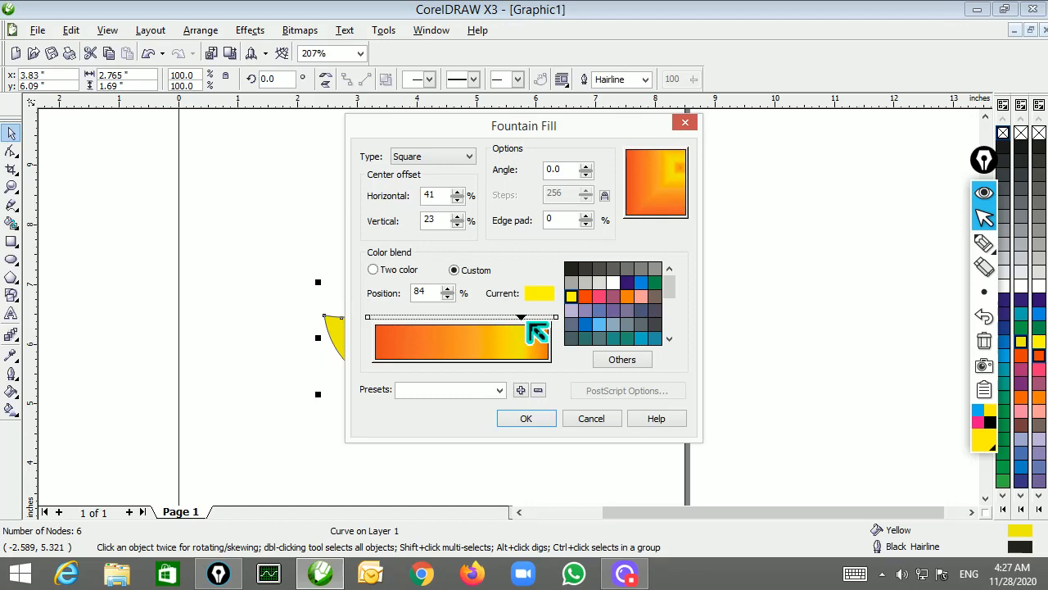
{"action": "left_click", "coordinate": [539, 424]}
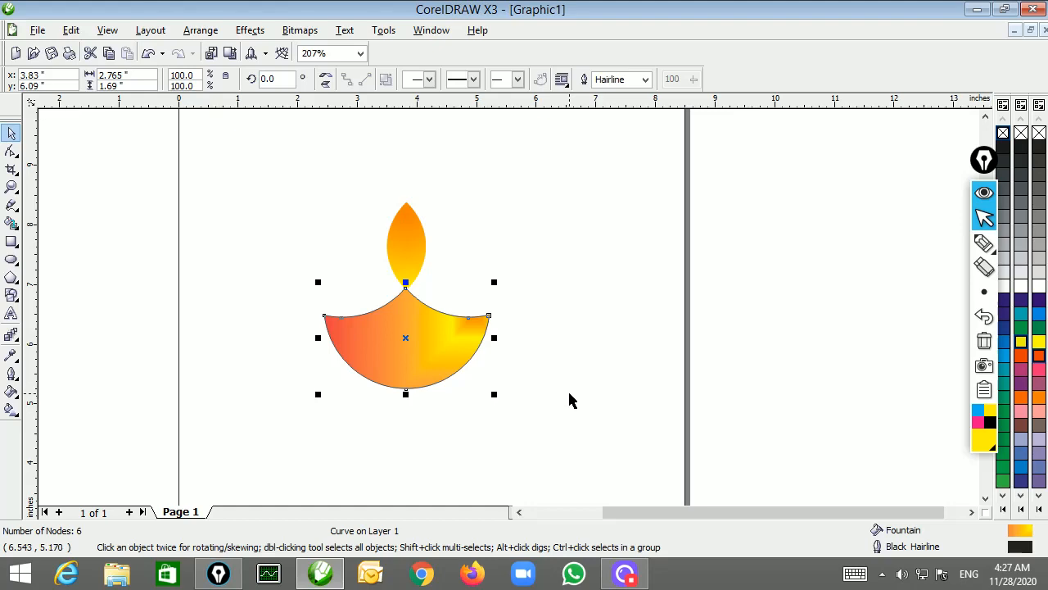
Step: Give the bowl a 2-point outline and deselect it
{"action": "left_click", "coordinate": [11, 374]}
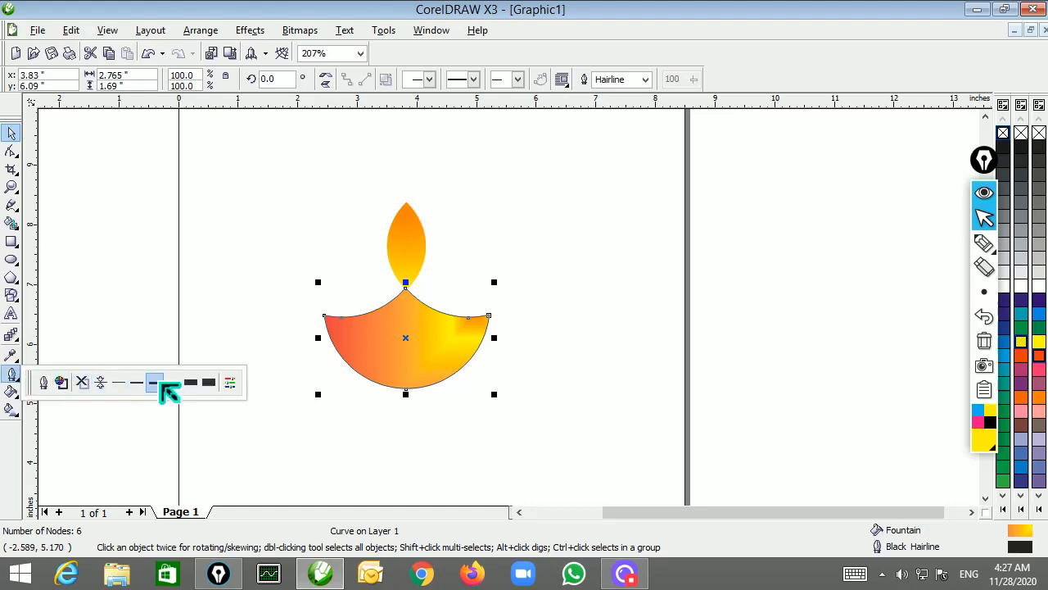
{"action": "left_click", "coordinate": [154, 383]}
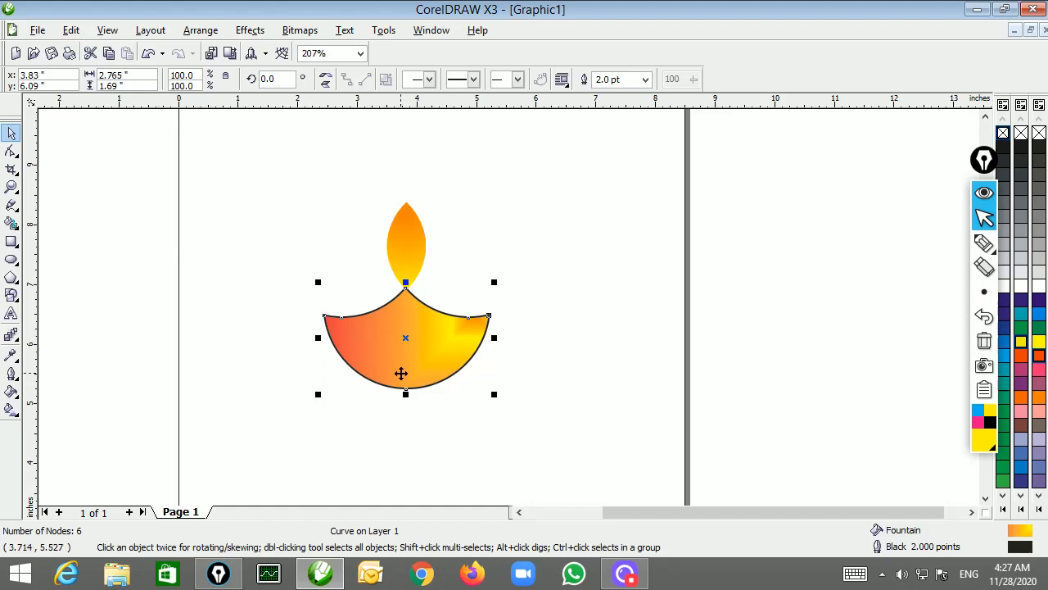
{"action": "left_click", "coordinate": [574, 372]}
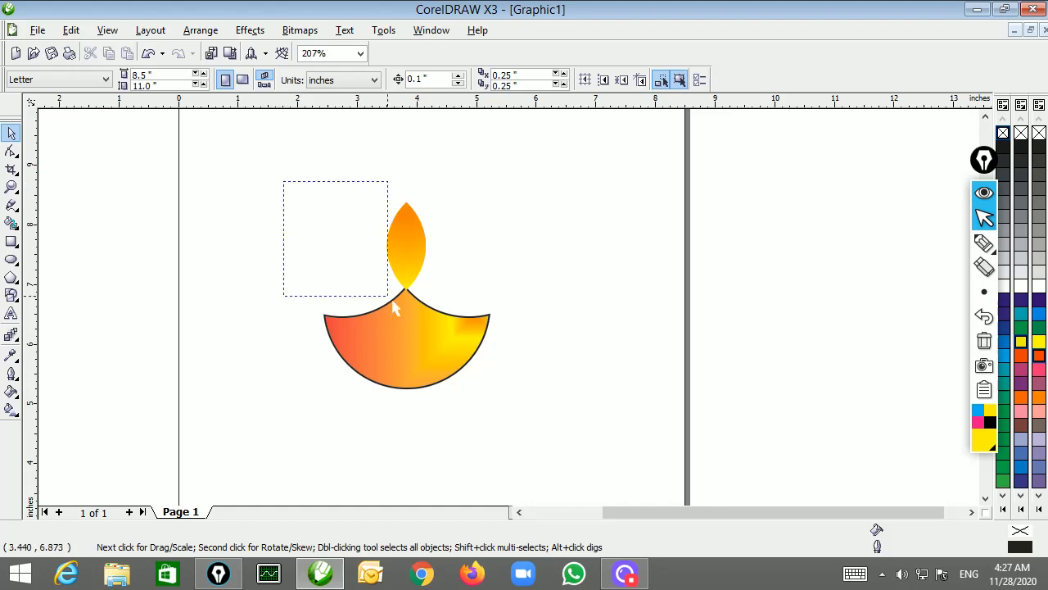
Step: Group the flame and bowl, and move the lamp off the page to its right side
{"action": "left_click_drag", "start_coordinate": [393, 302], "coordinate": [525, 411]}
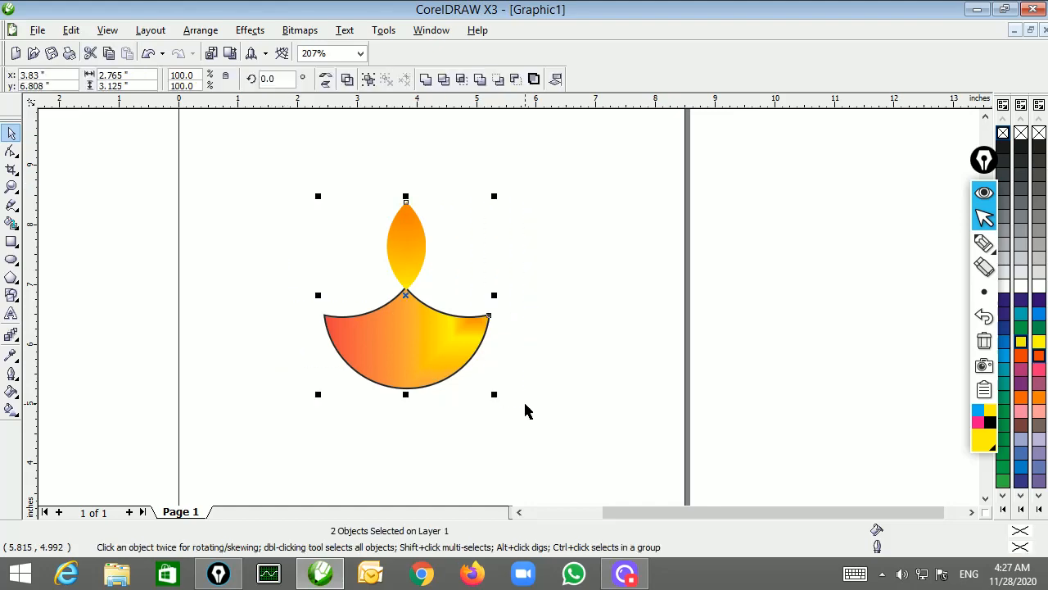
{"action": "key", "text": "ctrl+g"}
{"action": "left_click_drag", "start_coordinate": [391, 346], "coordinate": [757, 368]}
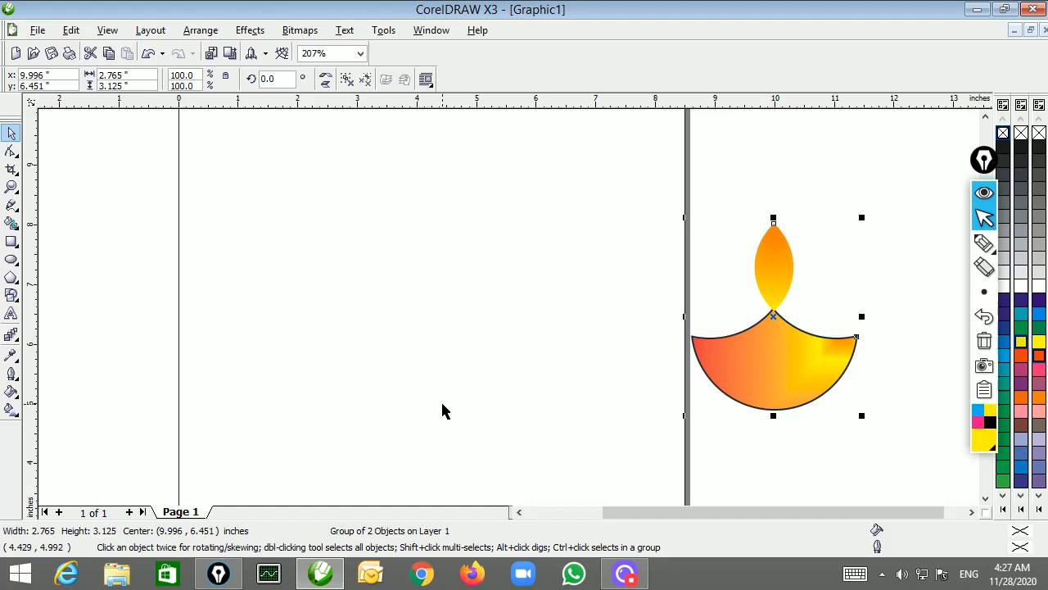
Step: Draw a square about 1.83 inches wide on the left half of the page and rotate it 45 degrees
{"action": "left_click", "coordinate": [12, 242]}
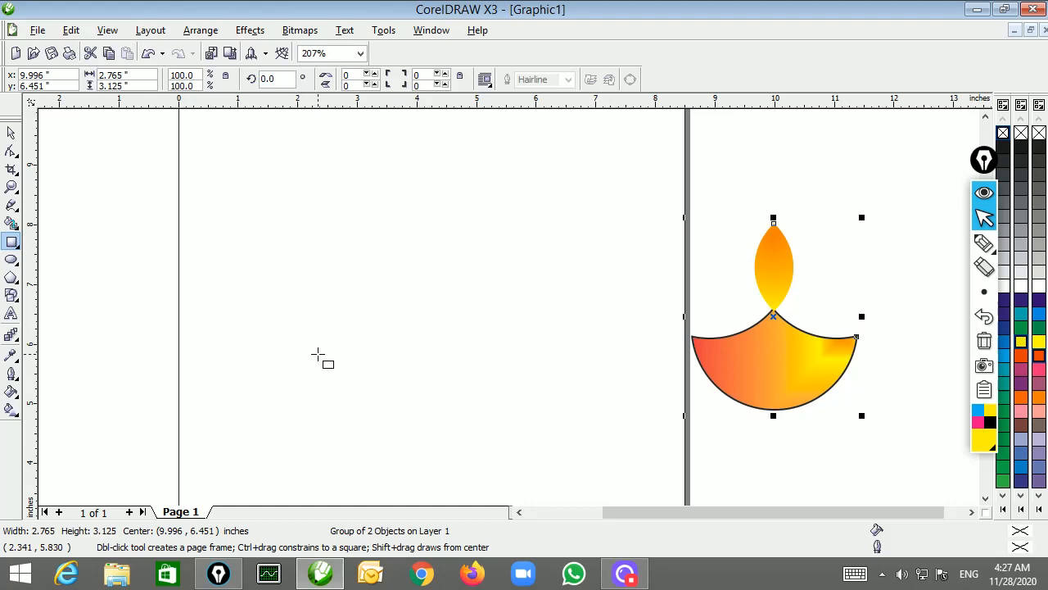
{"action": "mouse_move", "coordinate": [258, 263]}
{"action": "left_mouse_down"}
{"action": "mouse_move", "coordinate": [368, 372]}
{"action": "mouse_move", "coordinate": [344, 373]}
{"action": "left_mouse_up"}
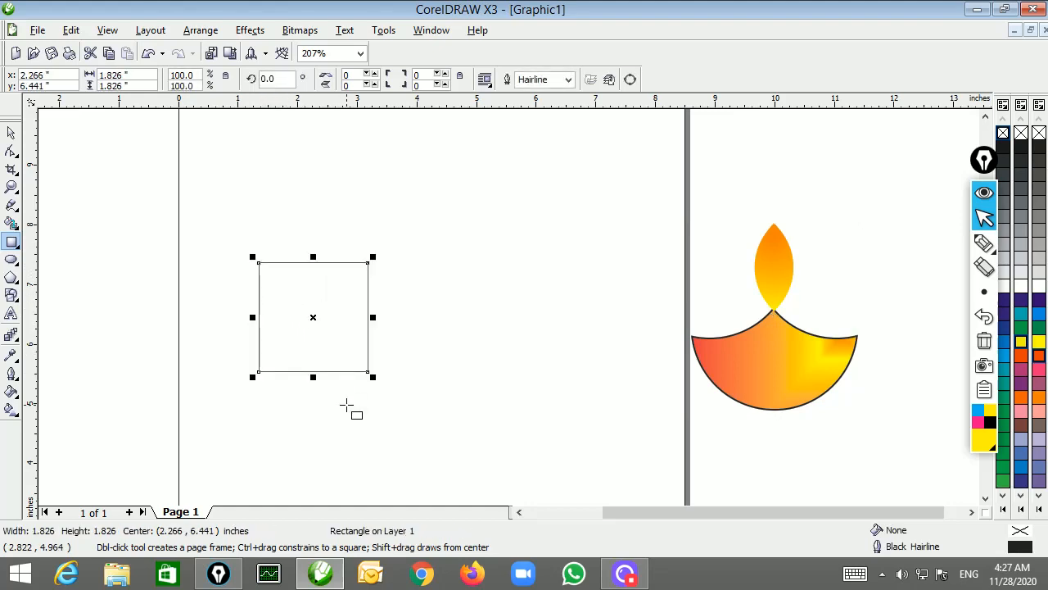
{"action": "left_click", "coordinate": [11, 133]}
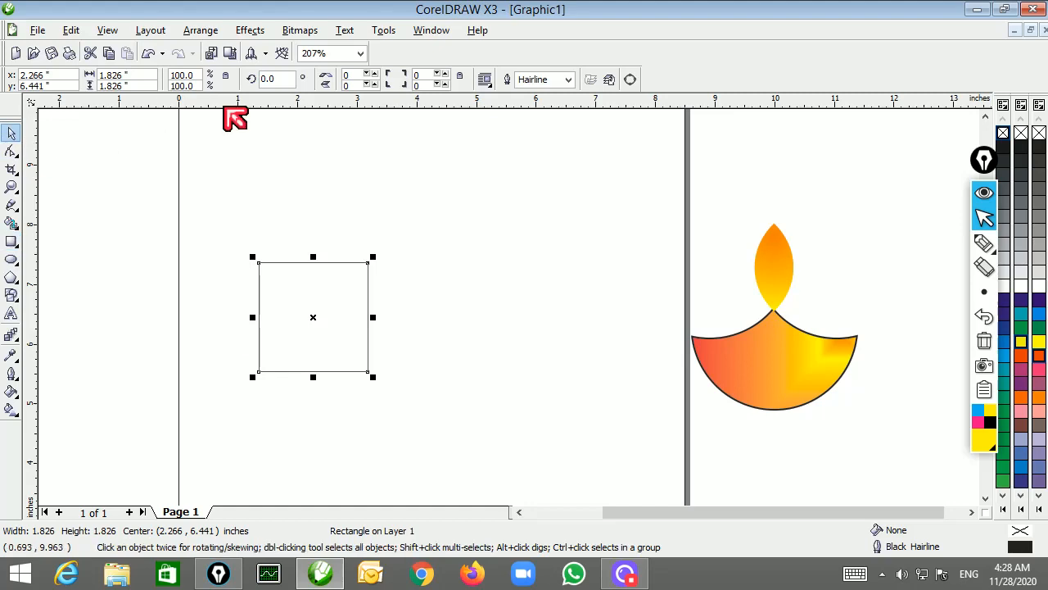
{"action": "double_click", "coordinate": [261, 80]}
{"action": "type", "text": "45"}
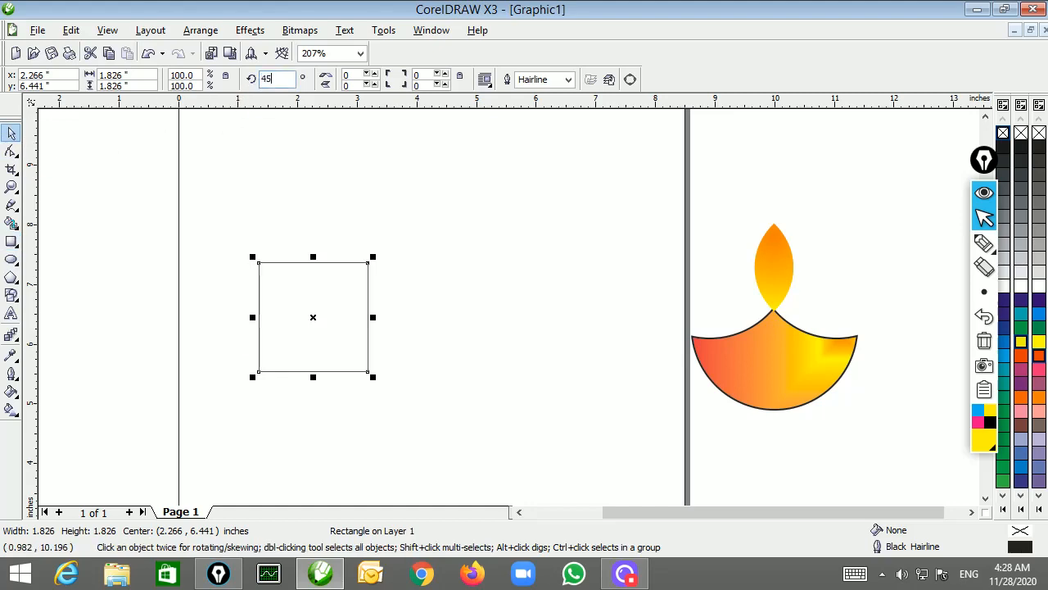
{"action": "key", "text": "Return"}
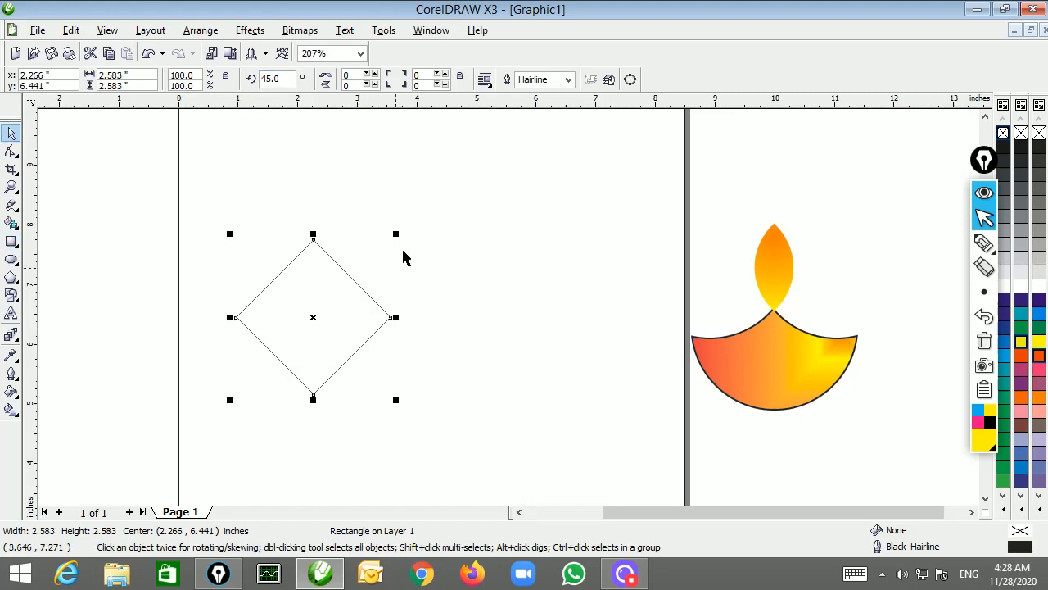
Step: Center a copy of the diamond, scaled down to about 1.39 inches wide, inside the original diamond
{"action": "left_click_drag", "start_coordinate": [316, 312], "coordinate": [502, 321]}
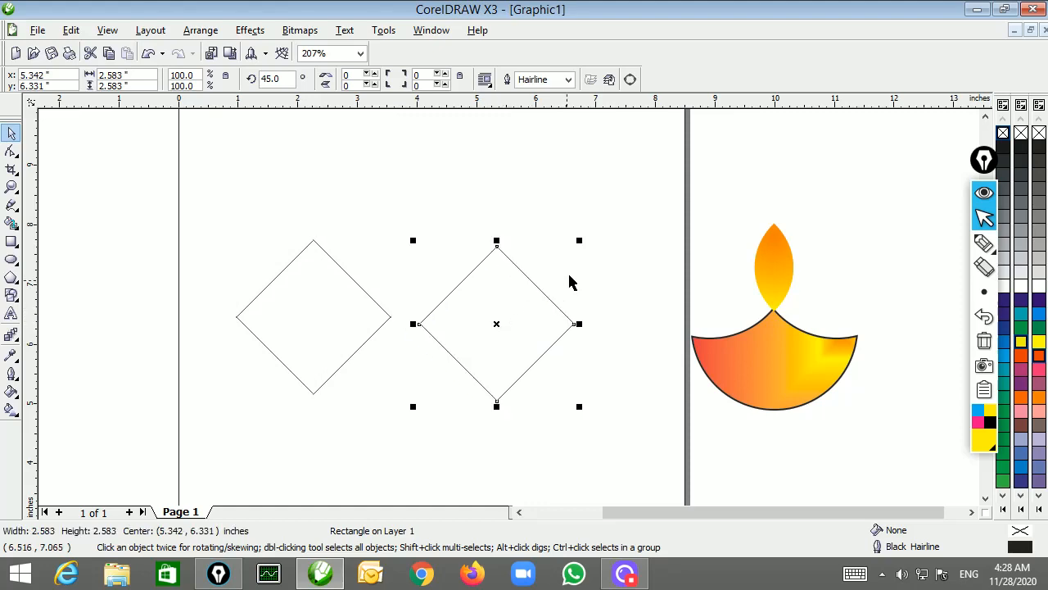
{"action": "left_click_drag", "start_coordinate": [579, 246], "coordinate": [555, 285]}
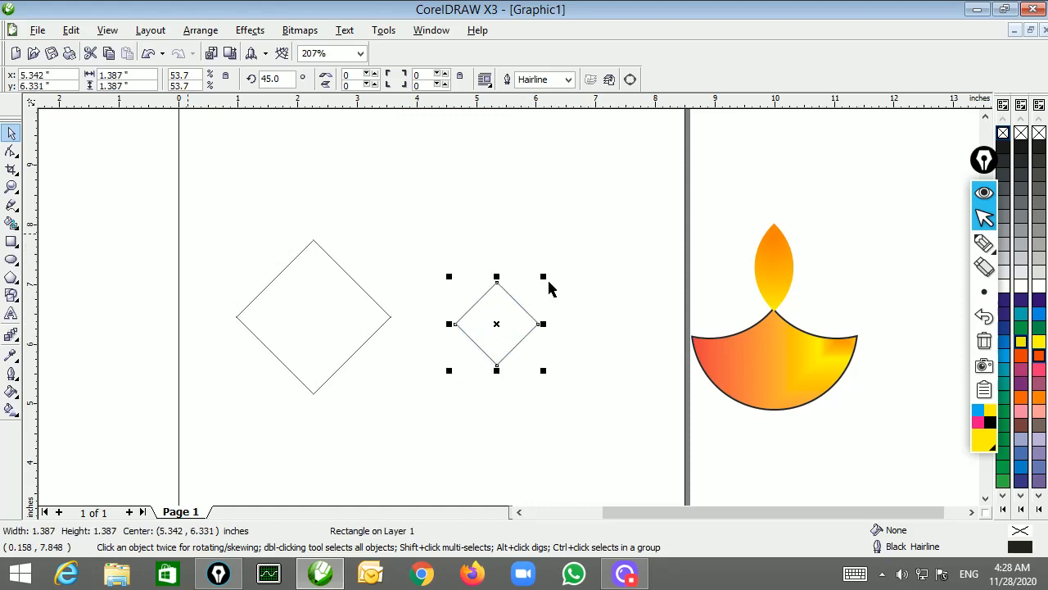
{"action": "left_click_drag", "start_coordinate": [181, 213], "coordinate": [181, 212]}
{"action": "left_click_drag", "start_coordinate": [470, 399], "coordinate": [580, 452]}
{"action": "key", "text": "c"}
{"action": "key", "text": "e"}
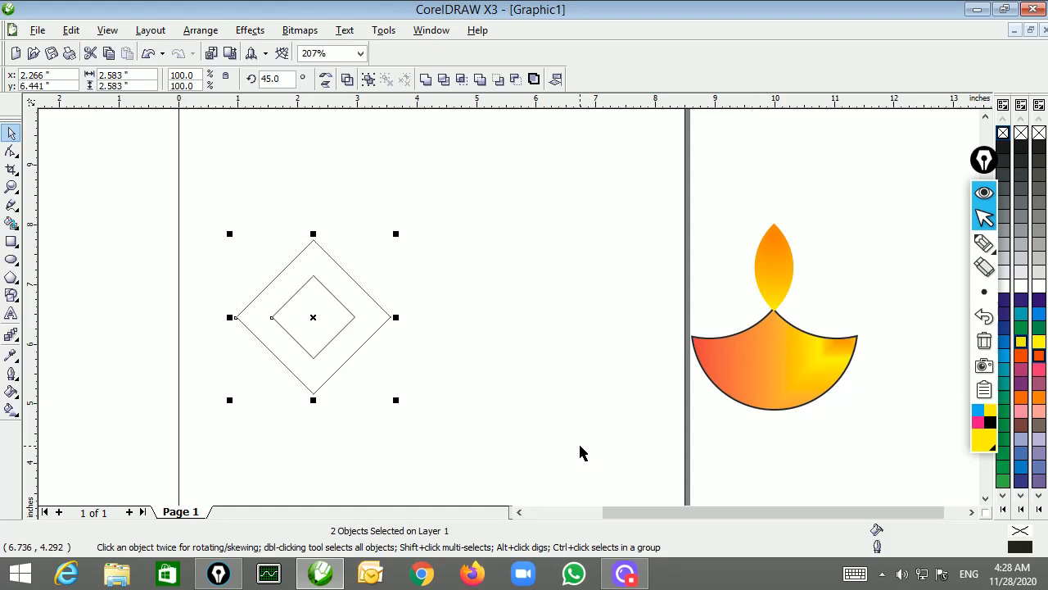
Step: Fill the outer diamond with orange-red and the inner diamond with white
{"action": "left_click", "coordinate": [388, 347]}
{"action": "left_click", "coordinate": [383, 319]}
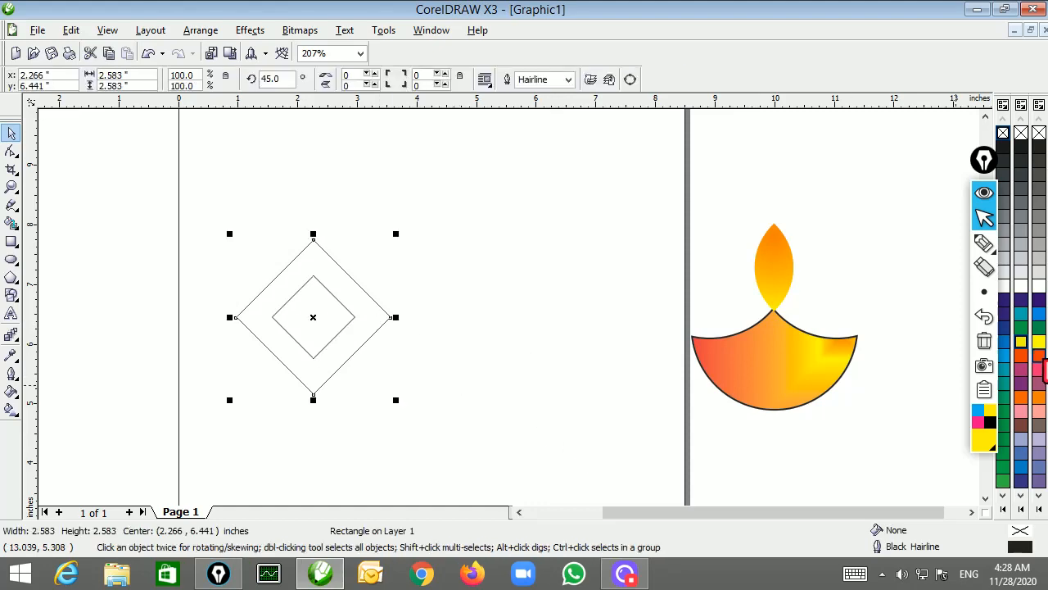
{"action": "left_click", "coordinate": [1039, 355]}
{"action": "left_click", "coordinate": [341, 318]}
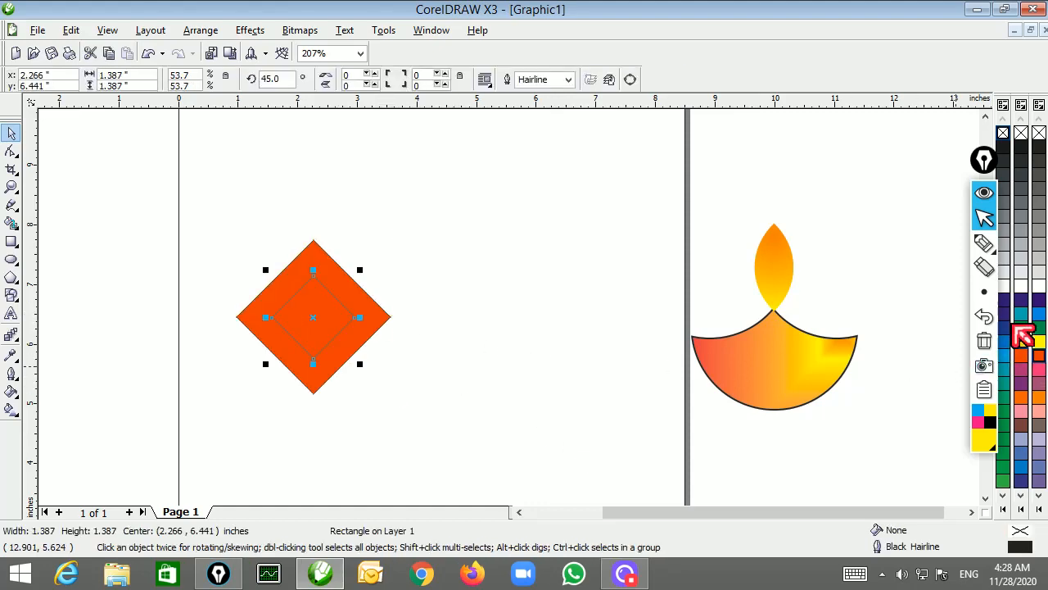
{"action": "left_click", "coordinate": [1022, 287]}
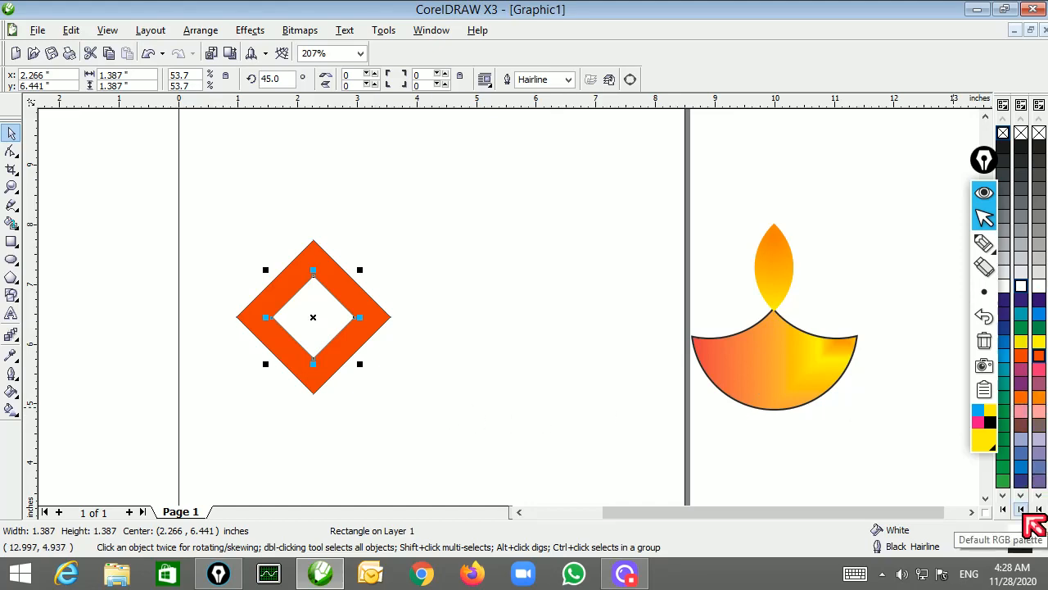
{"action": "left_click_drag", "start_coordinate": [985, 161], "coordinate": [970, 164]}
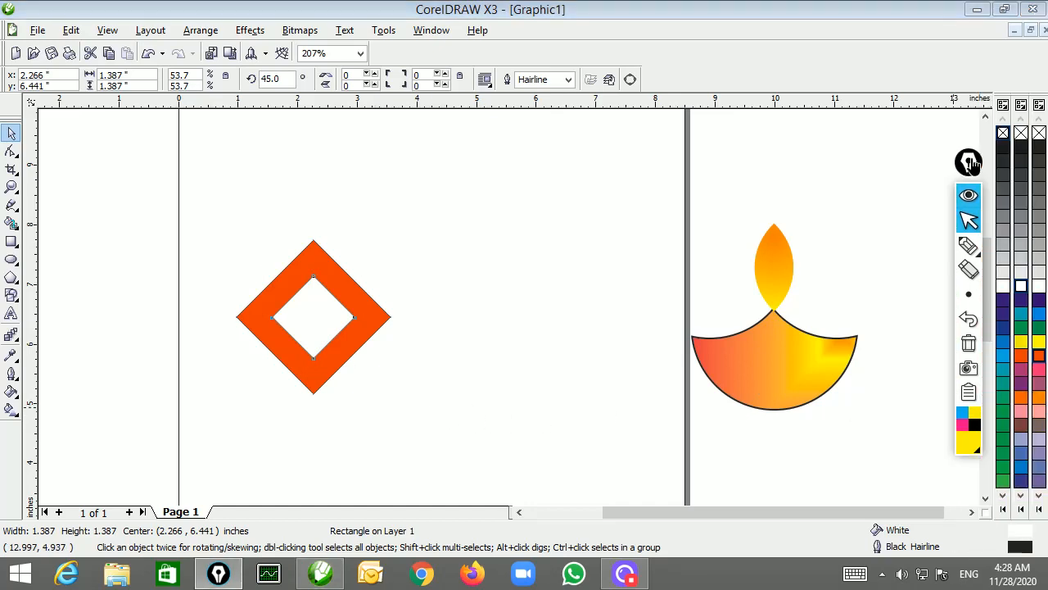
Step: Fill the inner diamond with Light Yellow and group it with the outer diamond
{"action": "left_click", "coordinate": [1023, 510]}
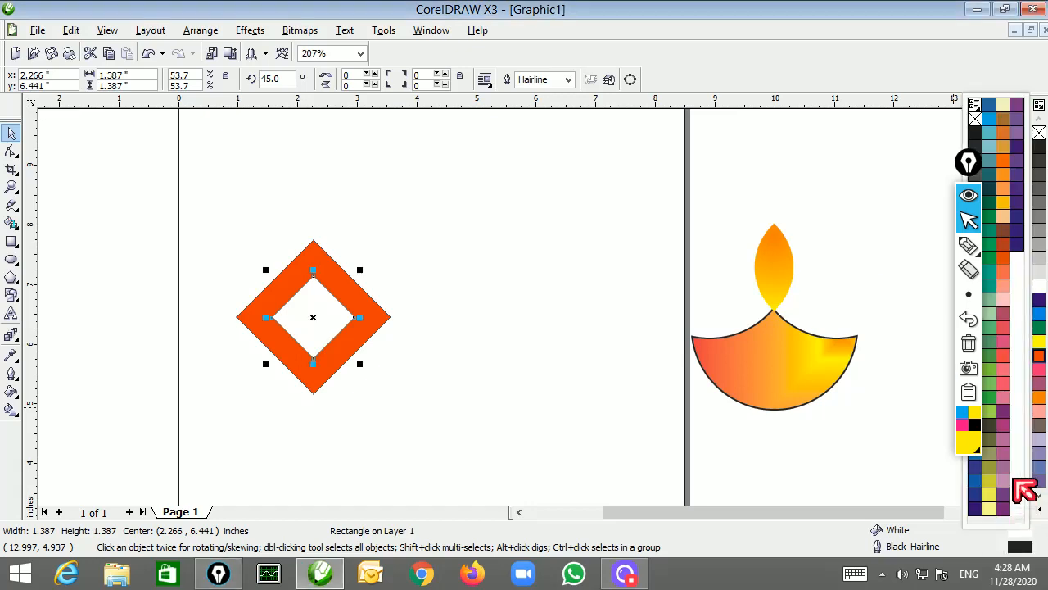
{"action": "left_click", "coordinate": [989, 496]}
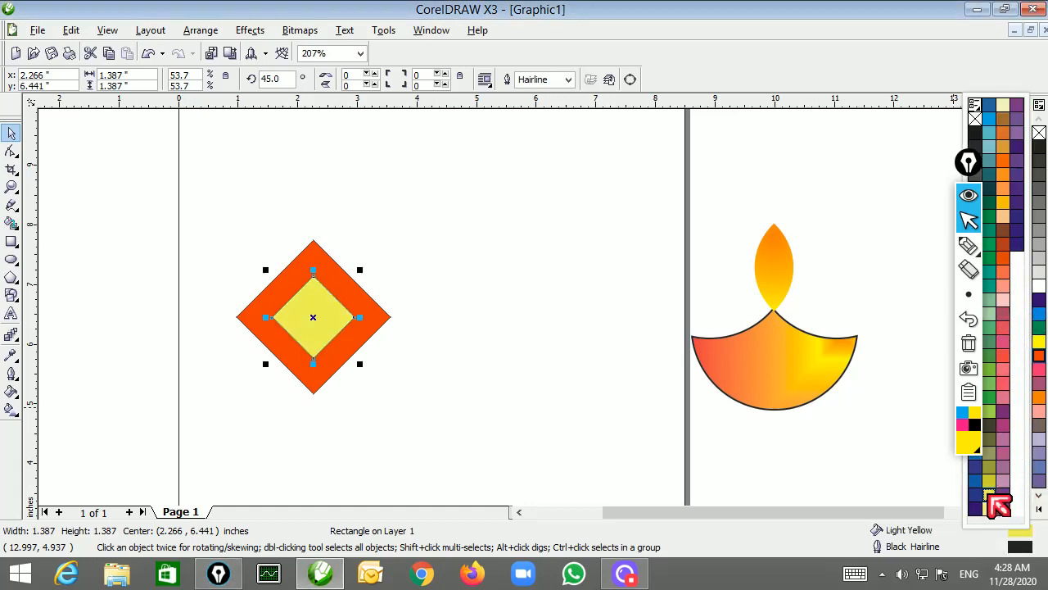
{"action": "left_click_drag", "start_coordinate": [196, 210], "coordinate": [436, 423]}
{"action": "key", "text": "ctrl+g"}
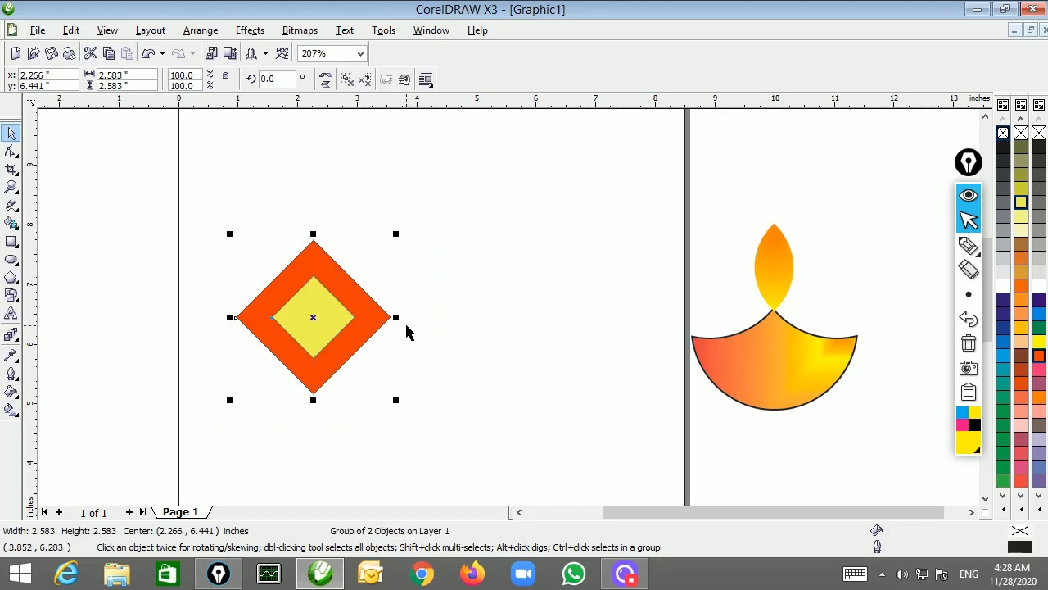
Step: Narrow the diamond group to about 0.52 inches wide near the page's upper area and place its rotation center just below its lower tip
{"action": "left_click_drag", "start_coordinate": [398, 317], "coordinate": [401, 200]}
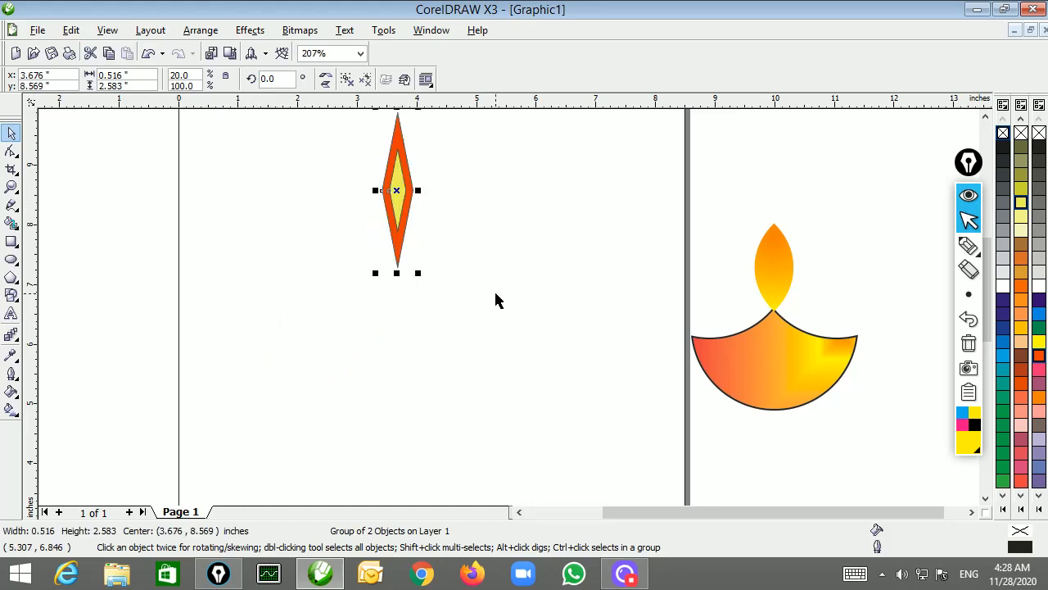
{"action": "left_click_drag", "start_coordinate": [401, 196], "coordinate": [398, 207]}
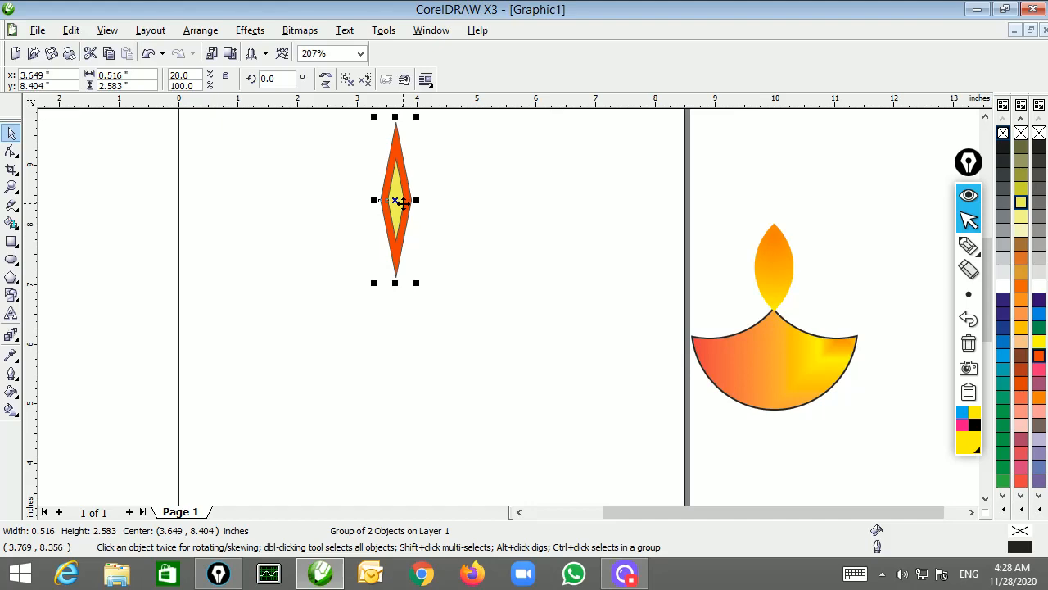
{"action": "left_click", "coordinate": [396, 202]}
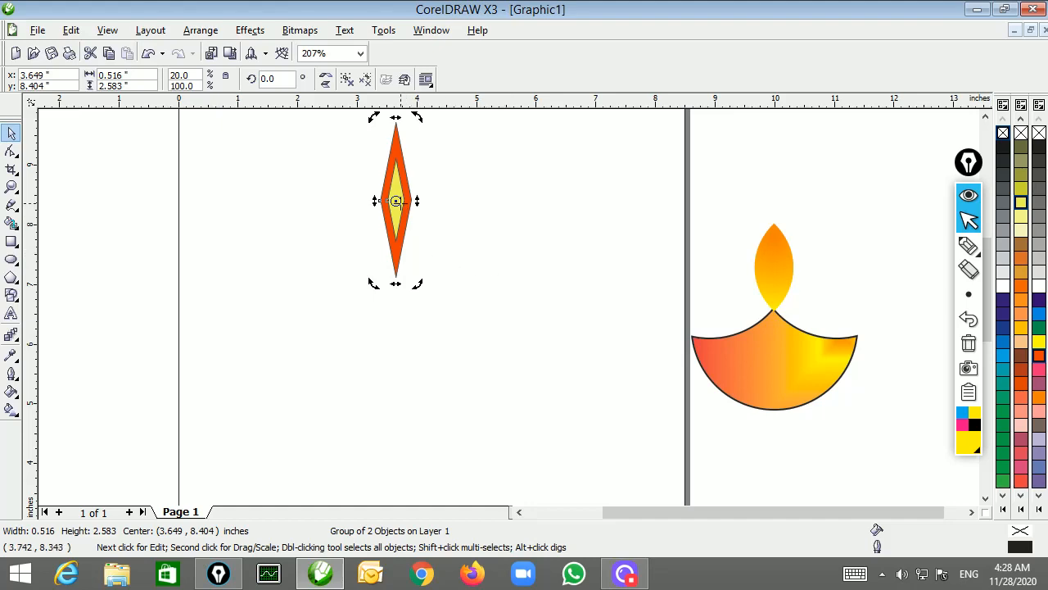
{"action": "left_click_drag", "start_coordinate": [395, 201], "coordinate": [396, 306]}
Step: Sketch a circular rotation arrow labelled 360 around the point below the narrow diamond with the annotation pen
{"action": "left_click", "coordinate": [968, 245]}
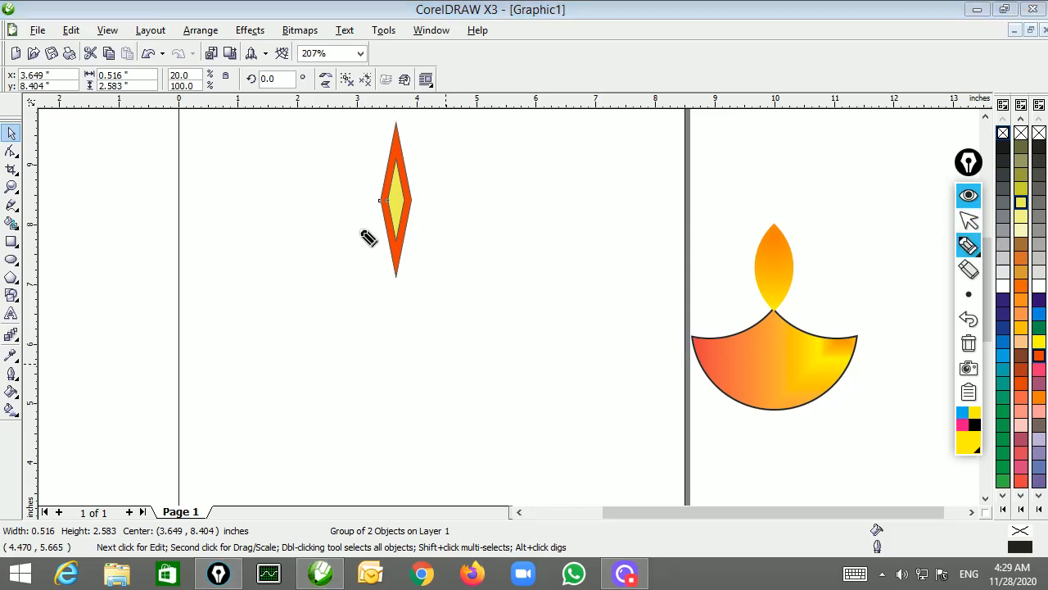
{"action": "mouse_move", "coordinate": [373, 229]}
{"action": "left_mouse_down"}
{"action": "mouse_move", "coordinate": [491, 360]}
{"action": "mouse_move", "coordinate": [418, 215]}
{"action": "mouse_move", "coordinate": [450, 193]}
{"action": "left_mouse_up"}
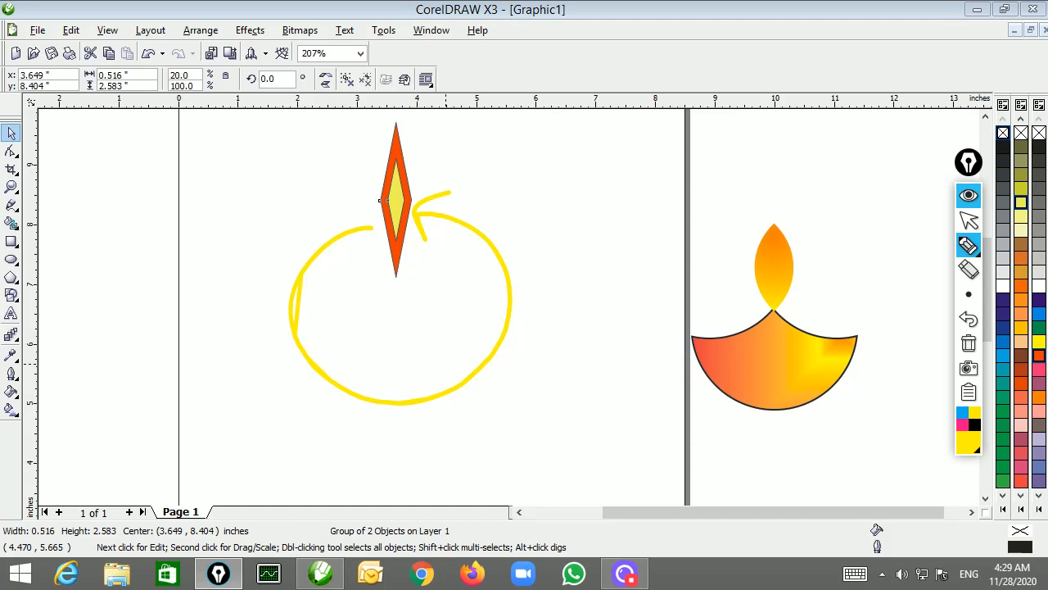
{"action": "mouse_move", "coordinate": [502, 354]}
{"action": "left_mouse_down"}
{"action": "mouse_move", "coordinate": [526, 382]}
{"action": "mouse_move", "coordinate": [498, 398]}
{"action": "left_mouse_up"}
{"action": "mouse_move", "coordinate": [546, 334]}
{"action": "left_mouse_down"}
{"action": "mouse_move", "coordinate": [534, 366]}
{"action": "mouse_move", "coordinate": [574, 340]}
{"action": "left_mouse_up"}
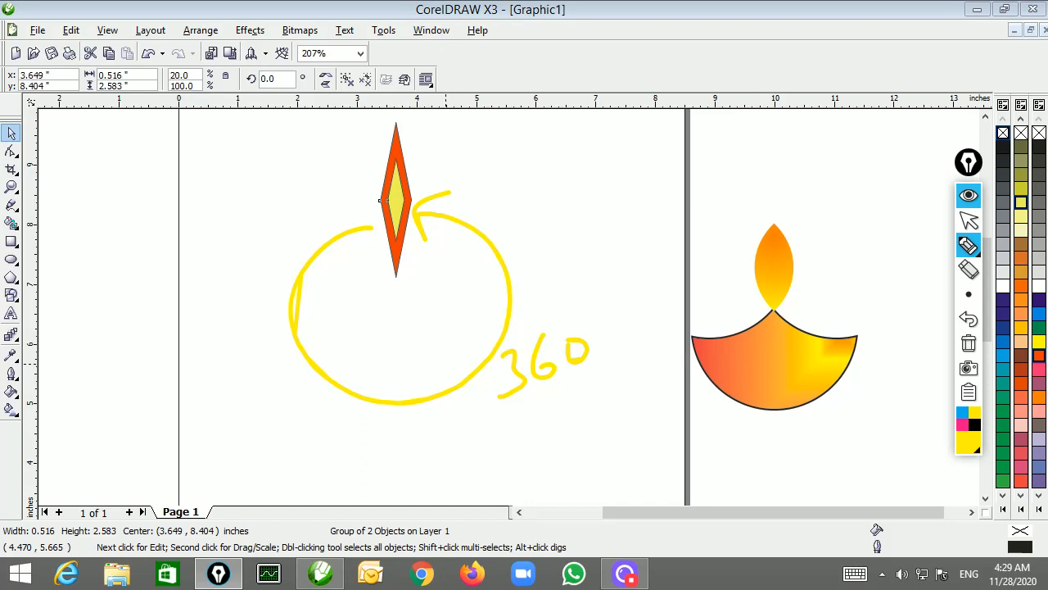
Step: Sketch annotation spokes radiating around the circle to indicate where the rotated copies go
{"action": "left_click_drag", "start_coordinate": [304, 153], "coordinate": [381, 262]}
{"action": "left_click_drag", "start_coordinate": [225, 215], "coordinate": [391, 276]}
{"action": "mouse_move", "coordinate": [212, 307]}
{"action": "left_mouse_down"}
{"action": "mouse_move", "coordinate": [373, 289]}
{"action": "mouse_move", "coordinate": [243, 414]}
{"action": "left_mouse_up"}
{"action": "mouse_move", "coordinate": [384, 283]}
{"action": "left_mouse_down"}
{"action": "mouse_move", "coordinate": [345, 469]}
{"action": "mouse_move", "coordinate": [425, 469]}
{"action": "left_mouse_up"}
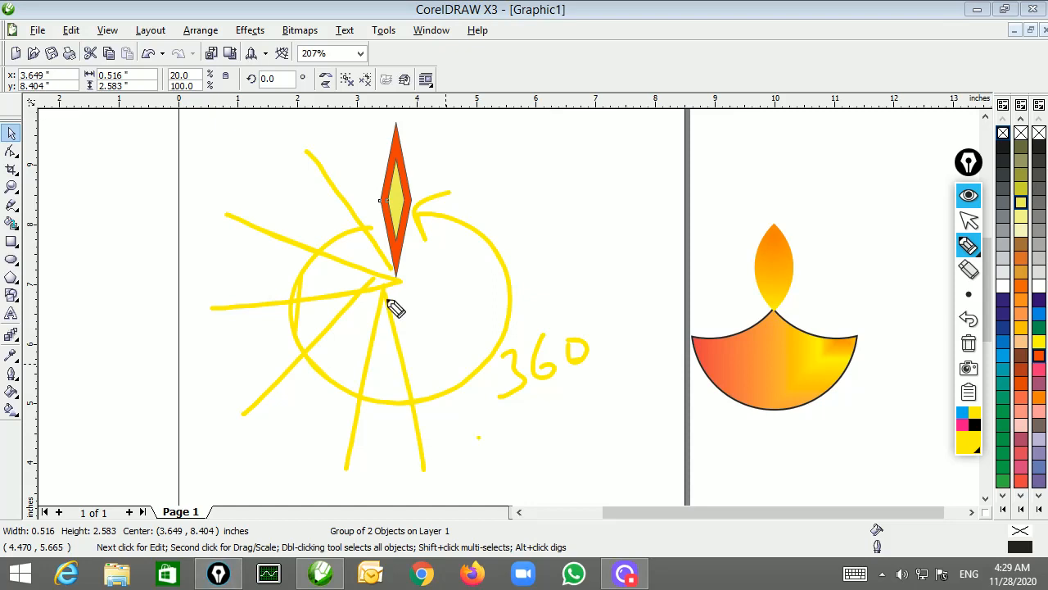
{"action": "mouse_move", "coordinate": [392, 295]}
{"action": "left_mouse_down"}
{"action": "mouse_move", "coordinate": [480, 437]}
{"action": "mouse_move", "coordinate": [542, 319]}
{"action": "left_mouse_up"}
{"action": "mouse_move", "coordinate": [418, 263]}
{"action": "left_mouse_down"}
{"action": "mouse_move", "coordinate": [578, 234]}
{"action": "mouse_move", "coordinate": [520, 179]}
{"action": "left_mouse_up"}
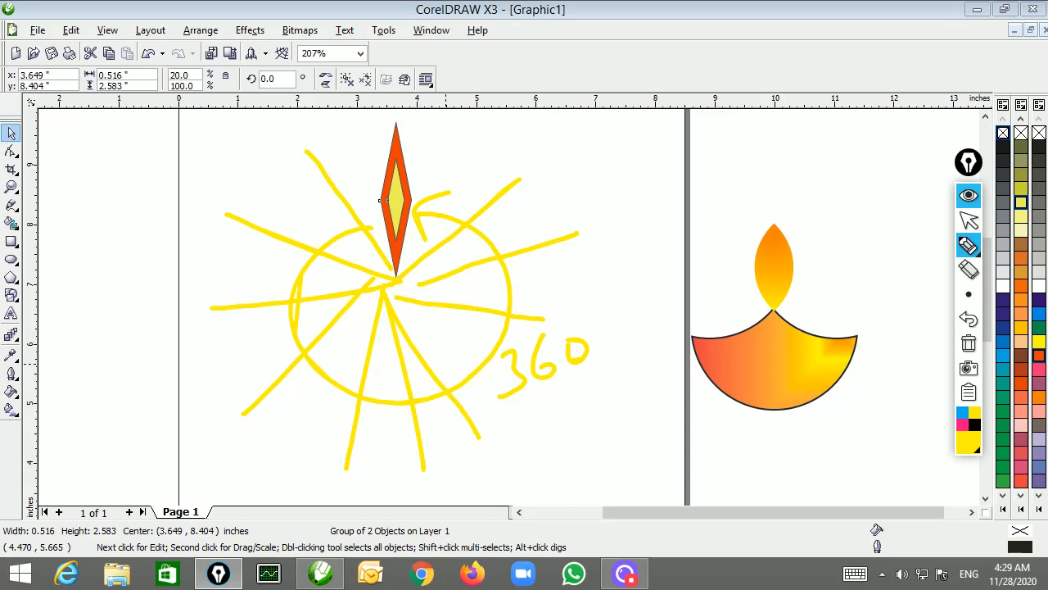
Step: Annotate the spacing as 20° with the division 360/20, and clear all pen annotations
{"action": "left_click_drag", "start_coordinate": [354, 196], "coordinate": [321, 245]}
{"action": "mouse_move", "coordinate": [281, 193]}
{"action": "left_mouse_down"}
{"action": "mouse_move", "coordinate": [316, 207]}
{"action": "mouse_move", "coordinate": [309, 173]}
{"action": "left_mouse_up"}
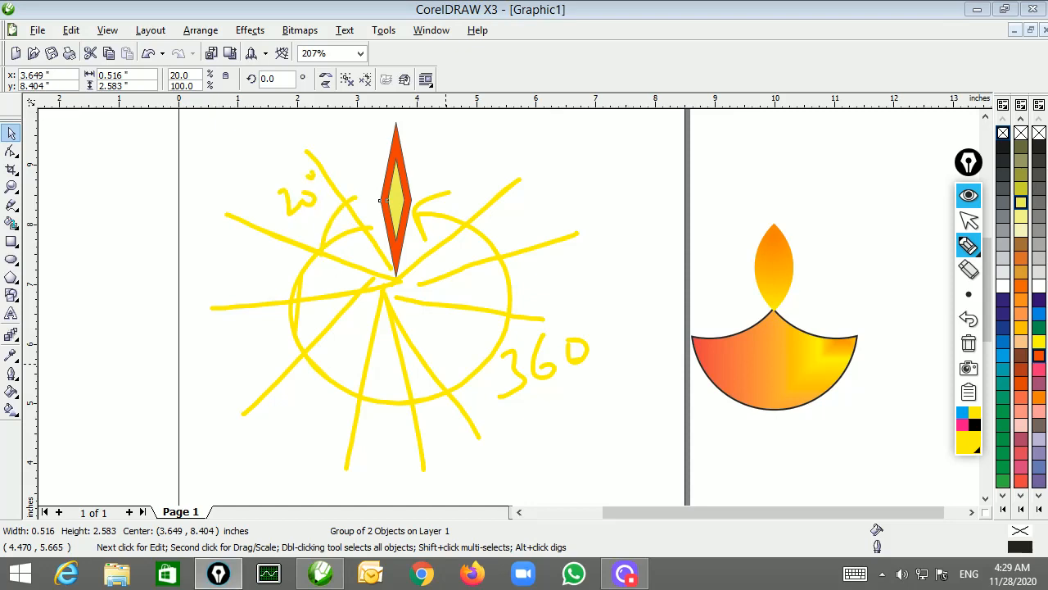
{"action": "left_click_drag", "start_coordinate": [509, 410], "coordinate": [603, 375]}
{"action": "mouse_move", "coordinate": [532, 419]}
{"action": "left_mouse_down"}
{"action": "mouse_move", "coordinate": [573, 439]}
{"action": "mouse_move", "coordinate": [583, 410]}
{"action": "left_mouse_up"}
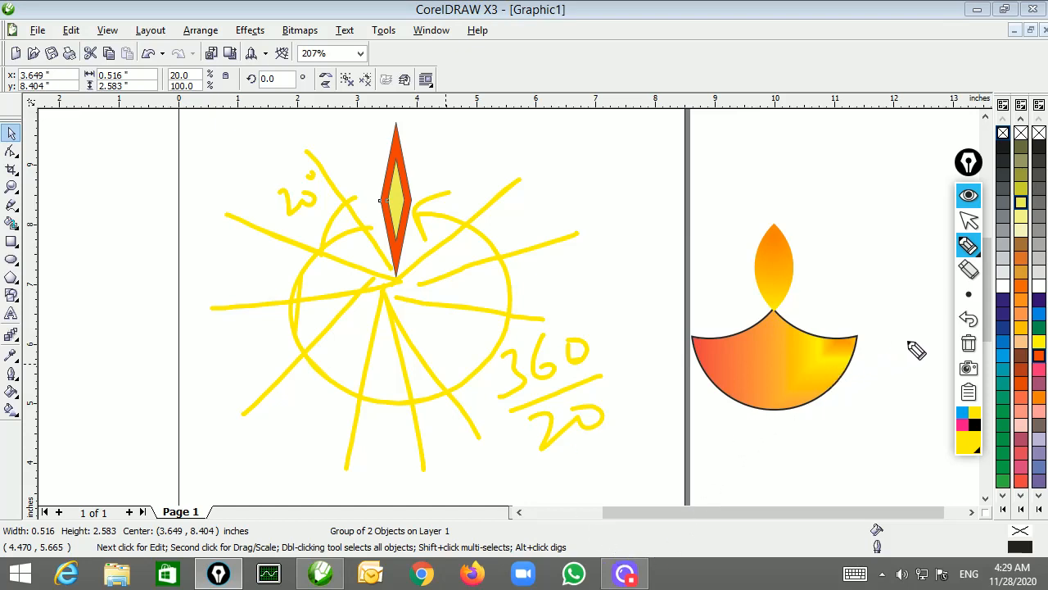
{"action": "left_click", "coordinate": [968, 343]}
{"action": "left_click", "coordinate": [969, 220]}
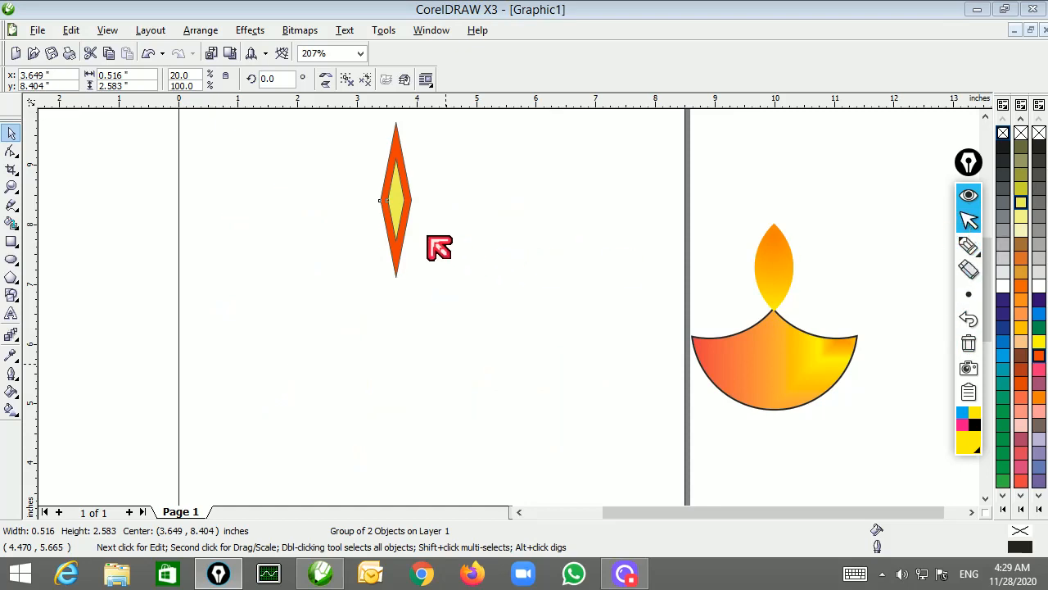
Step: Rotate the narrow diamond group around its lowered center in three steps of 20 degrees using the Rotation transformation
{"action": "left_click", "coordinate": [399, 230]}
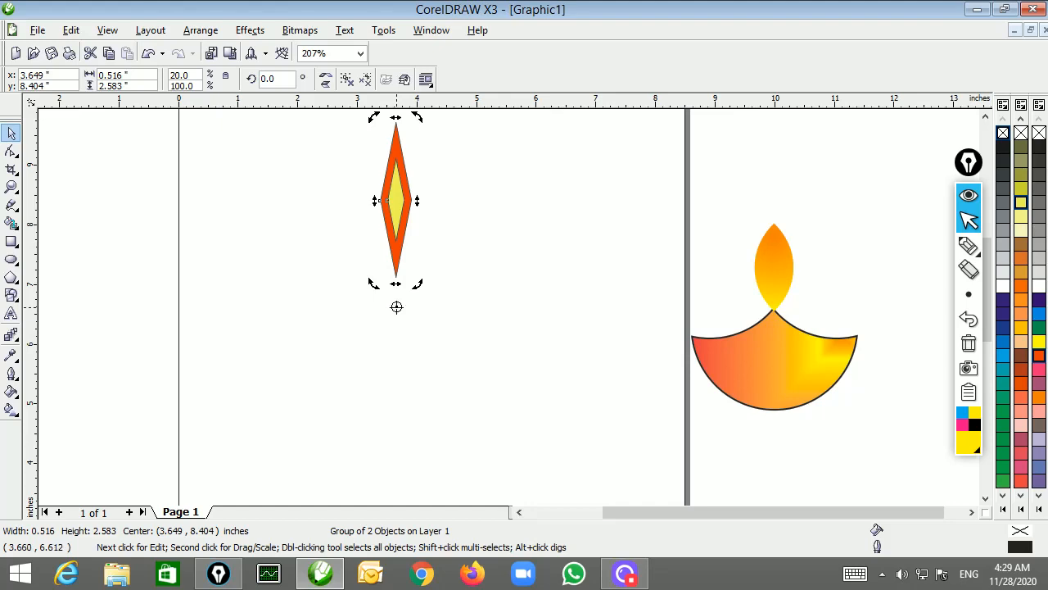
{"action": "key", "text": "alt+F8"}
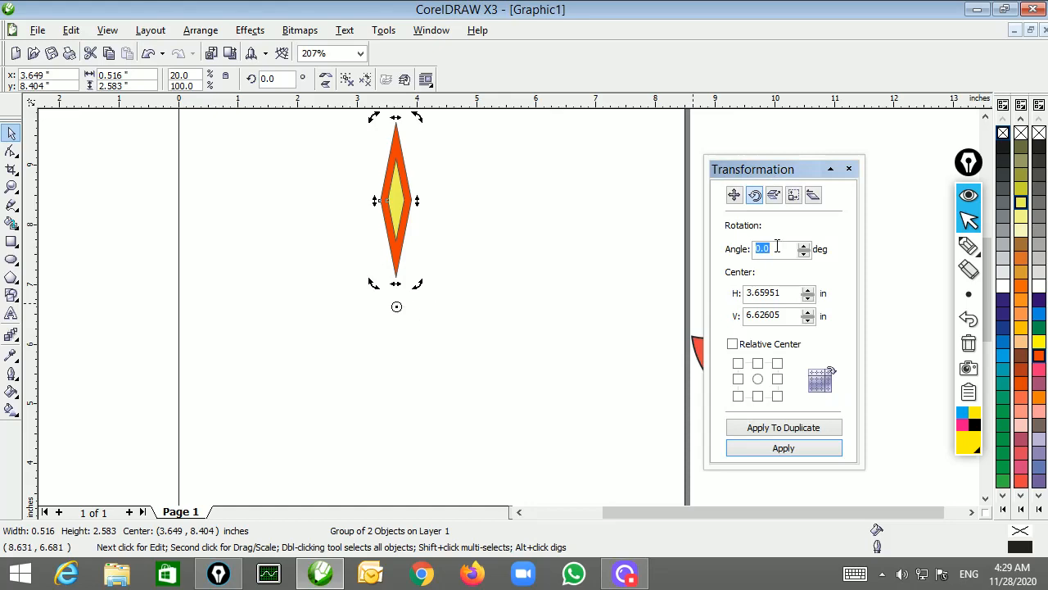
{"action": "mouse_move", "coordinate": [780, 172]}
{"action": "left_mouse_down"}
{"action": "mouse_move", "coordinate": [614, 129]}
{"action": "mouse_move", "coordinate": [573, 135]}
{"action": "left_mouse_up"}
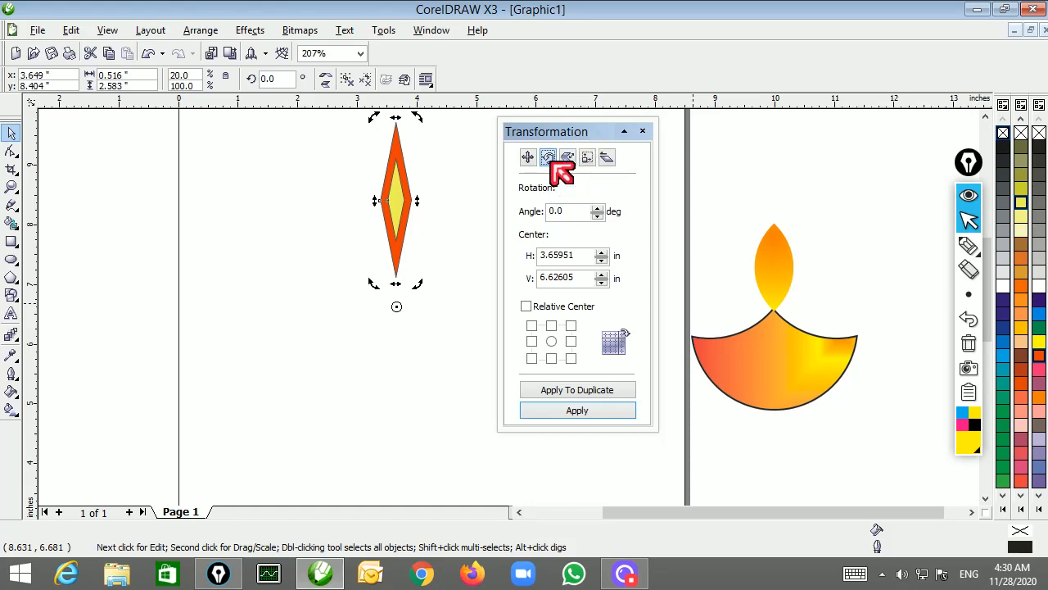
{"action": "double_click", "coordinate": [566, 212]}
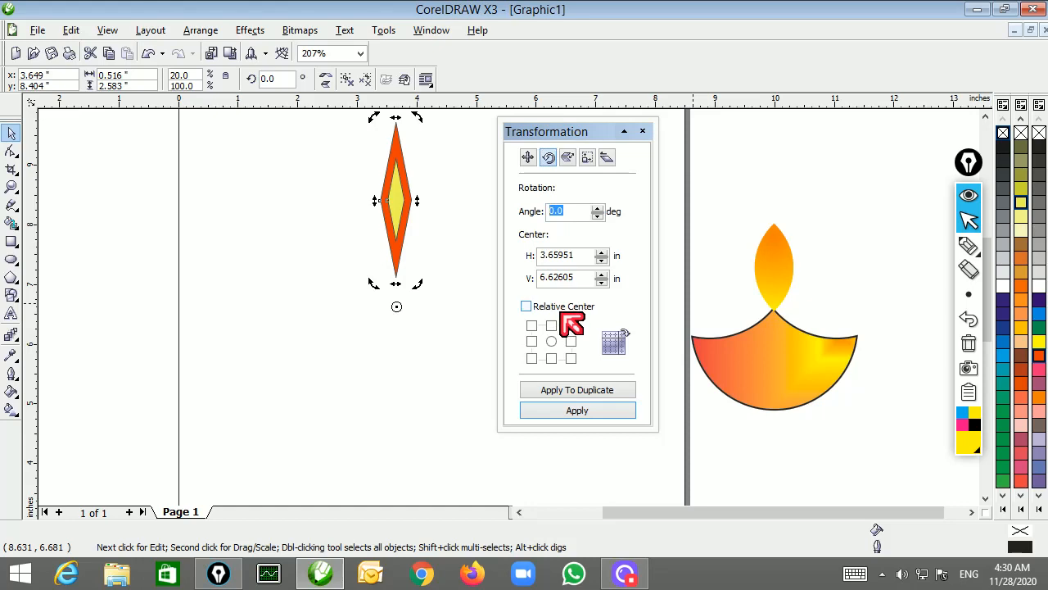
{"action": "type", "text": "1"}
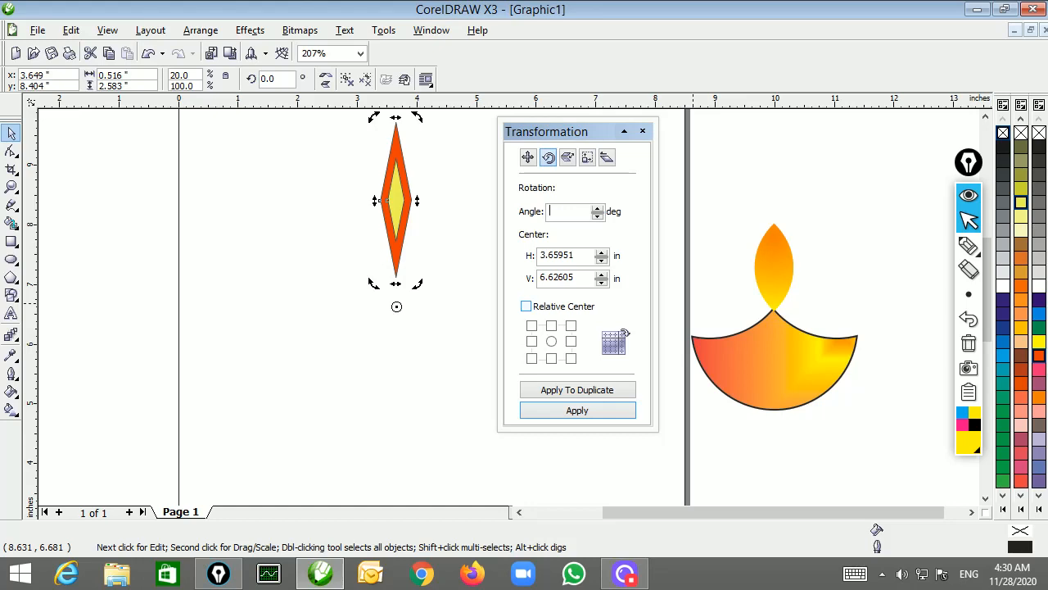
{"action": "type", "text": "20"}
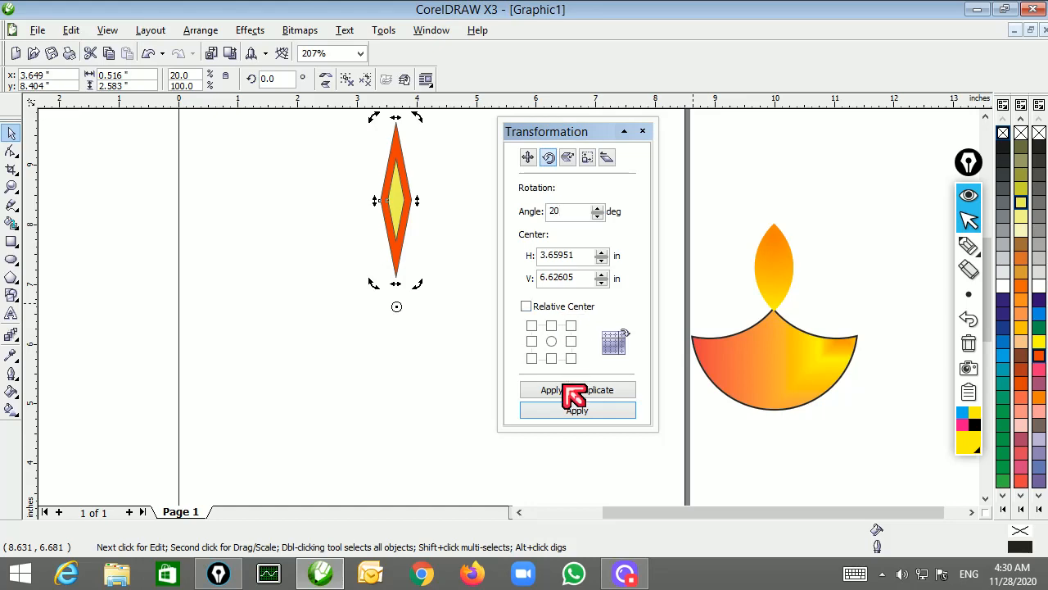
{"action": "left_click", "coordinate": [583, 423]}
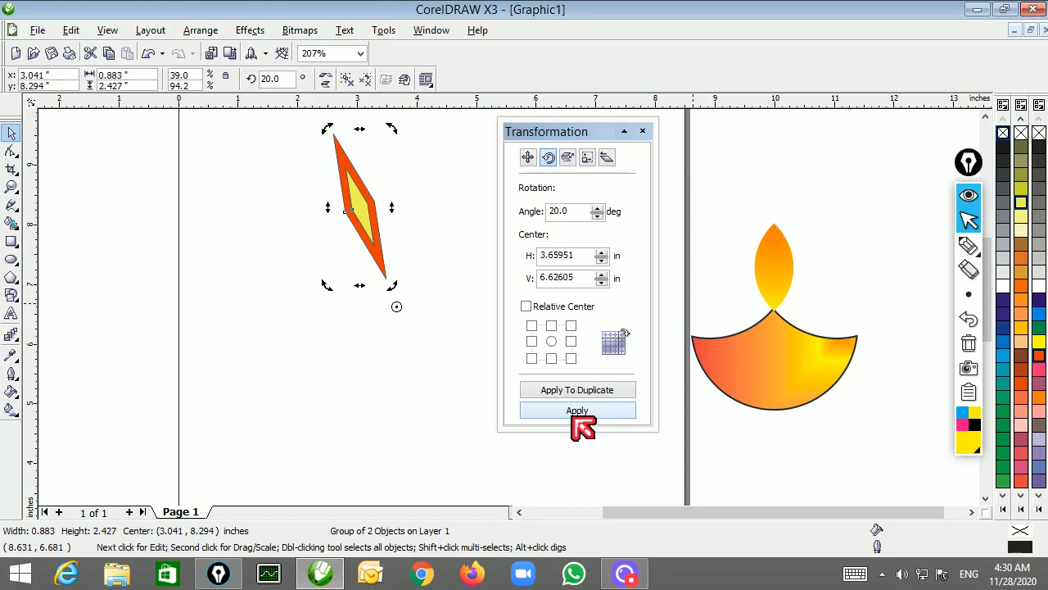
{"action": "left_click", "coordinate": [575, 418]}
{"action": "left_click", "coordinate": [577, 414]}
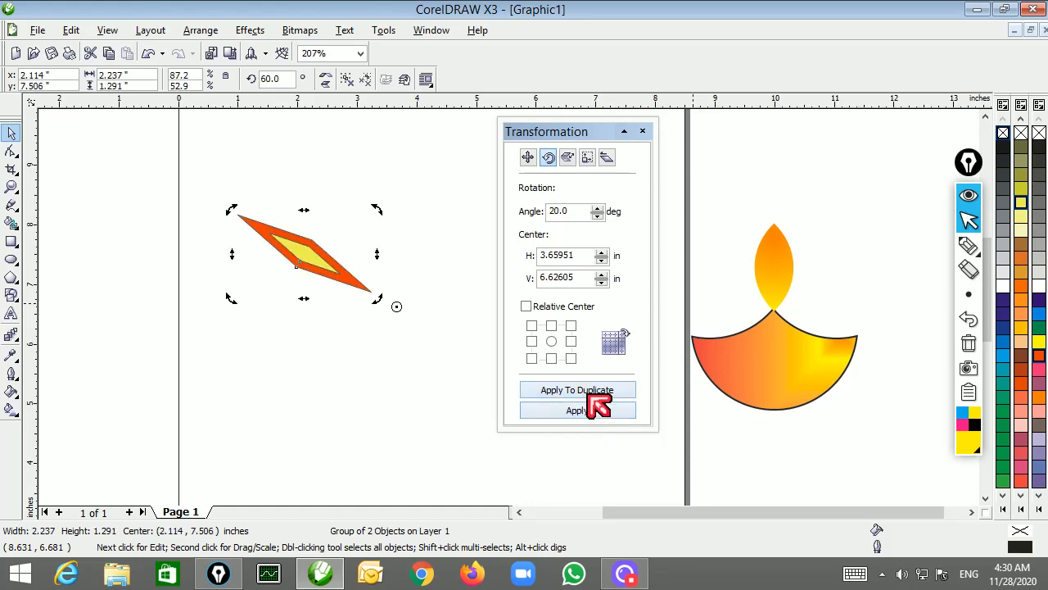
Step: Apply the 20-degree rotation to successive duplicates until 18 diamond petals form a full ring, and close the transformation settings
{"action": "left_click", "coordinate": [589, 395]}
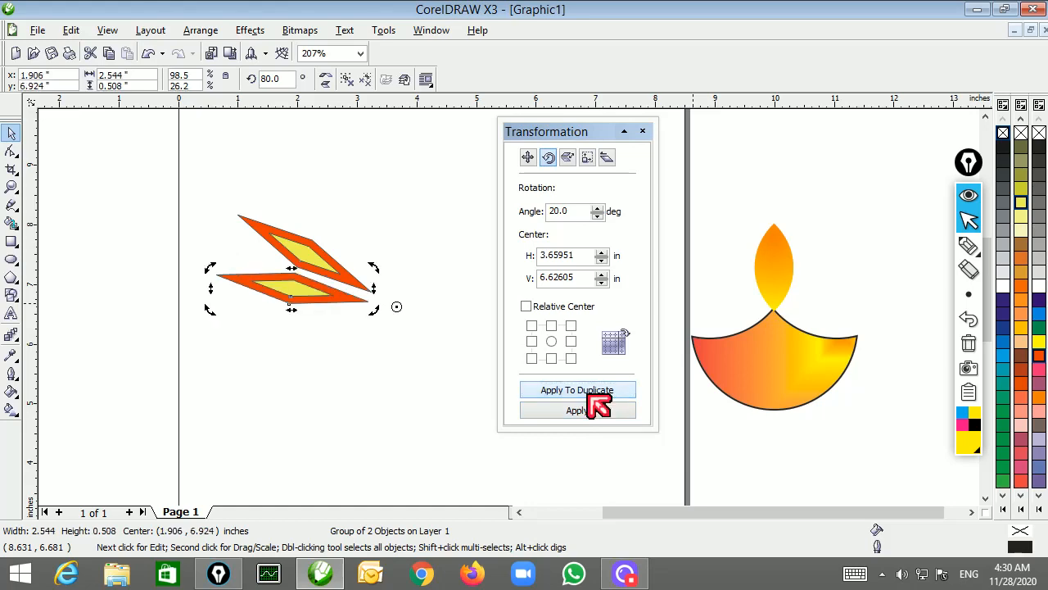
{"action": "left_click", "coordinate": [588, 395]}
{"action": "left_click", "coordinate": [588, 395]}
{"action": "left_click", "coordinate": [588, 395]}
{"action": "left_click", "coordinate": [588, 395]}
{"action": "left_click", "coordinate": [588, 395]}
{"action": "left_click", "coordinate": [588, 394]}
{"action": "left_click", "coordinate": [588, 395]}
{"action": "left_click", "coordinate": [588, 394]}
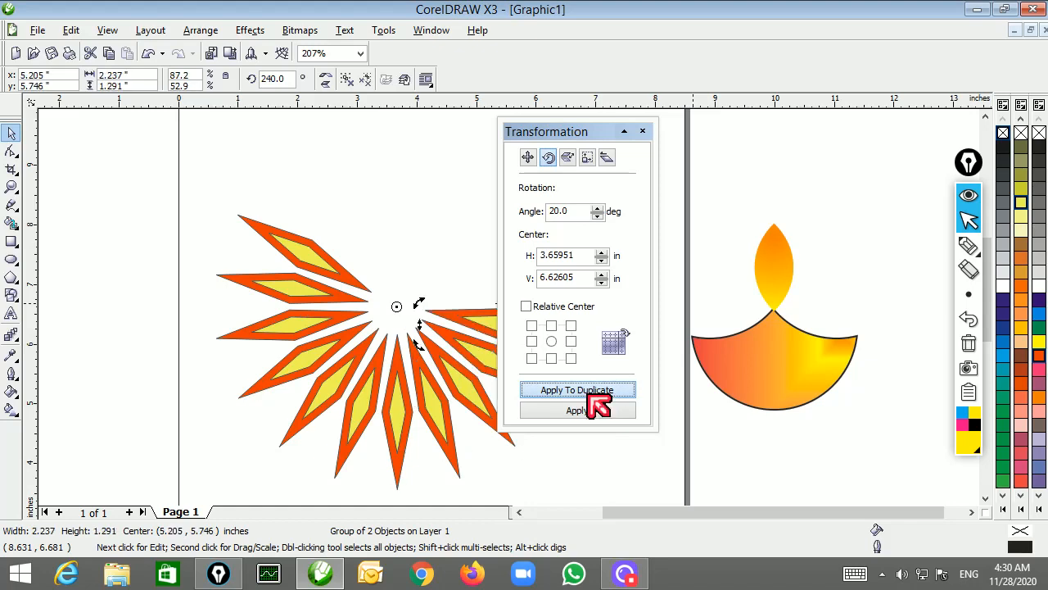
{"action": "left_click", "coordinate": [588, 395]}
{"action": "left_click", "coordinate": [588, 395]}
{"action": "left_click", "coordinate": [588, 395]}
{"action": "left_click", "coordinate": [588, 395]}
{"action": "left_click", "coordinate": [588, 395]}
{"action": "left_click", "coordinate": [588, 395]}
{"action": "left_click", "coordinate": [588, 395]}
{"action": "left_click", "coordinate": [588, 395]}
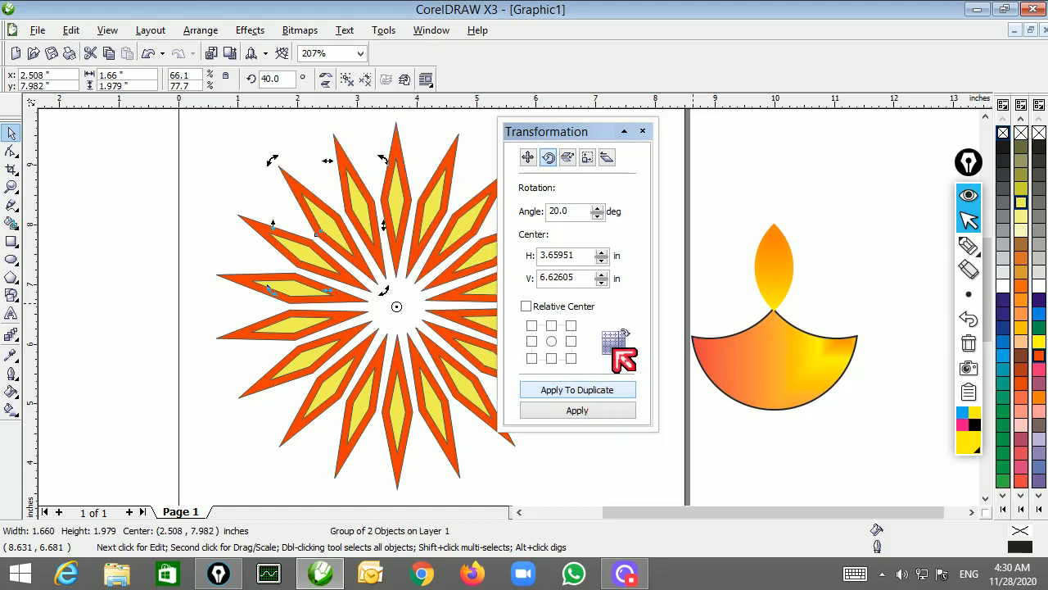
{"action": "left_click", "coordinate": [643, 131]}
{"action": "left_click", "coordinate": [638, 218]}
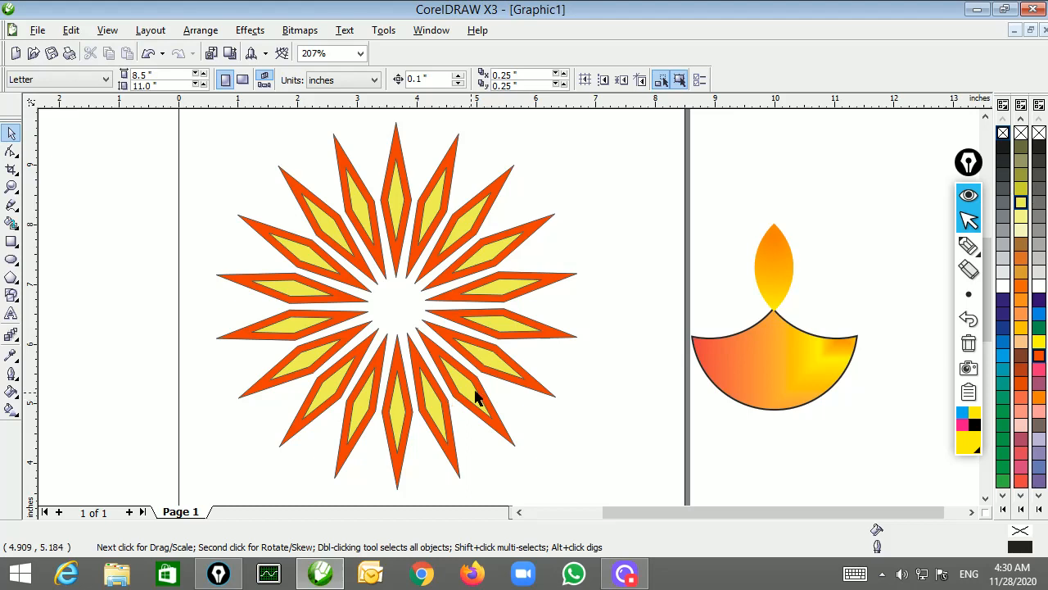
Step: Group all the petals and place the ring, scaled to about 3.92 inches wide, in the page's upper middle
{"action": "left_click_drag", "start_coordinate": [188, 125], "coordinate": [459, 344]}
{"action": "key", "text": "ctrl+g"}
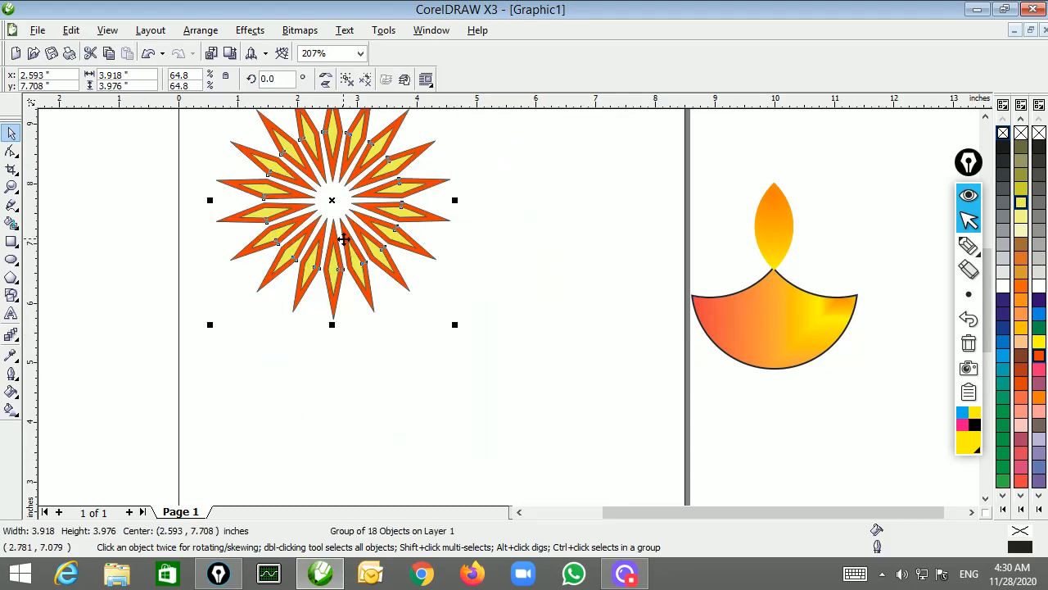
{"action": "left_click_drag", "start_coordinate": [380, 254], "coordinate": [437, 294]}
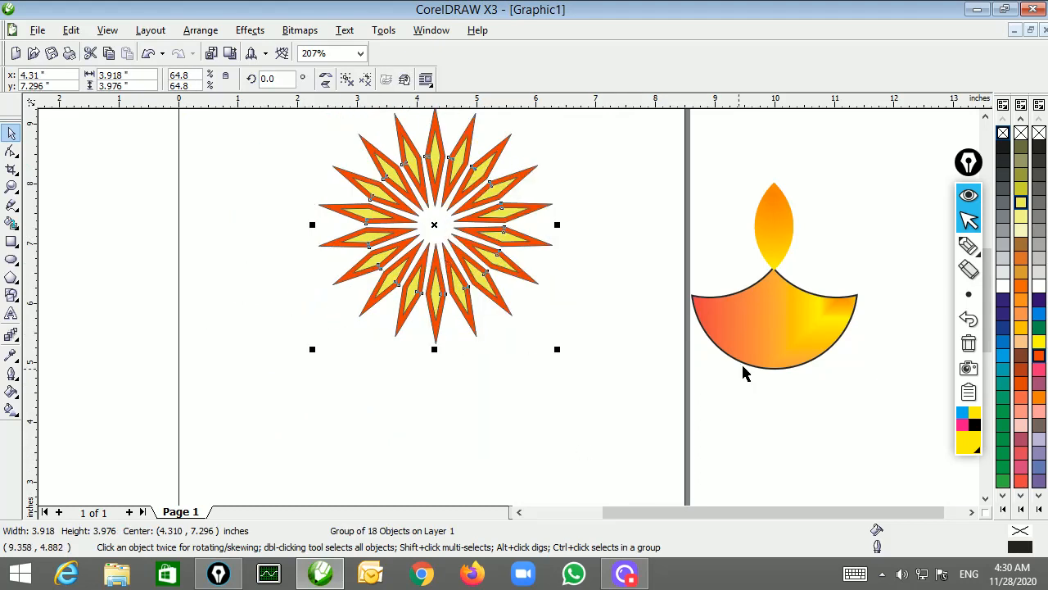
Step: Move the lamp onto the page so its flame sits over the center of the petal ring
{"action": "left_click_drag", "start_coordinate": [791, 344], "coordinate": [450, 376]}
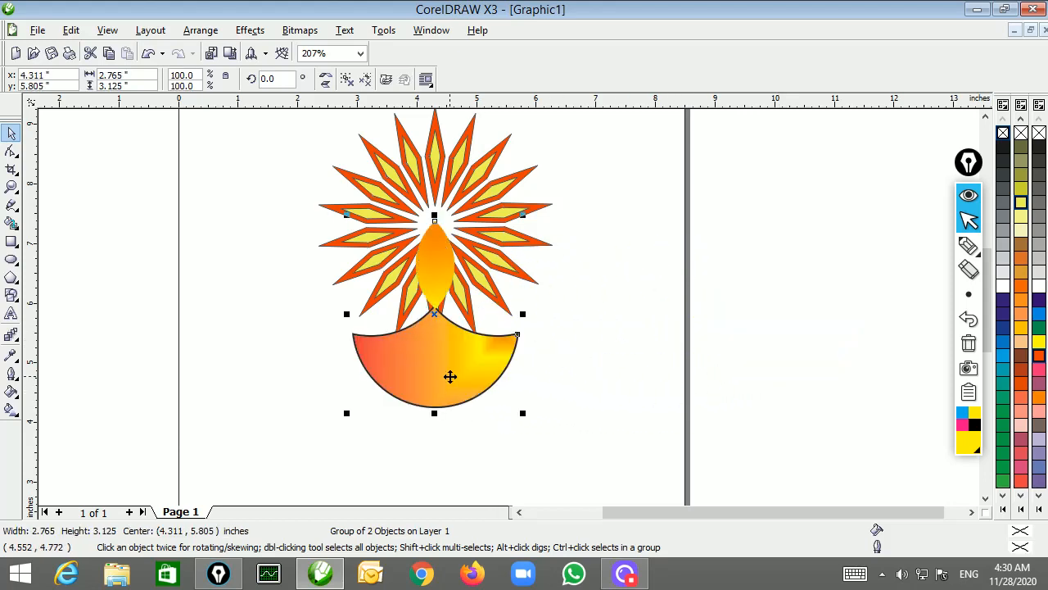
{"action": "left_click_drag", "start_coordinate": [439, 283], "coordinate": [438, 251]}
{"action": "left_click", "coordinate": [642, 310]}
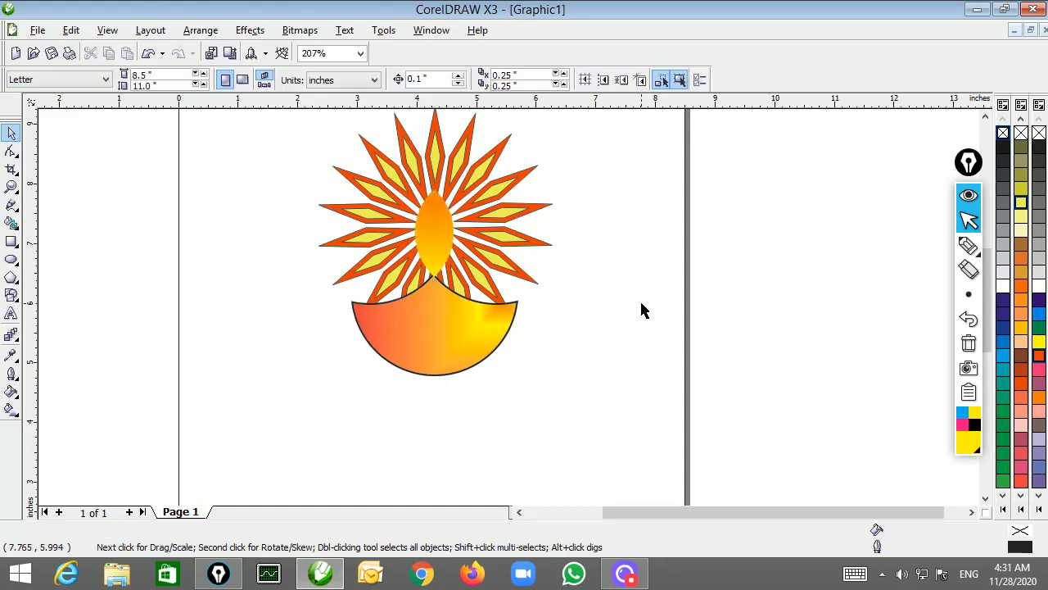
Step: Scale the petal ring down around its center so it fits more closely around the lamp's flame
{"action": "left_click", "coordinate": [987, 118]}
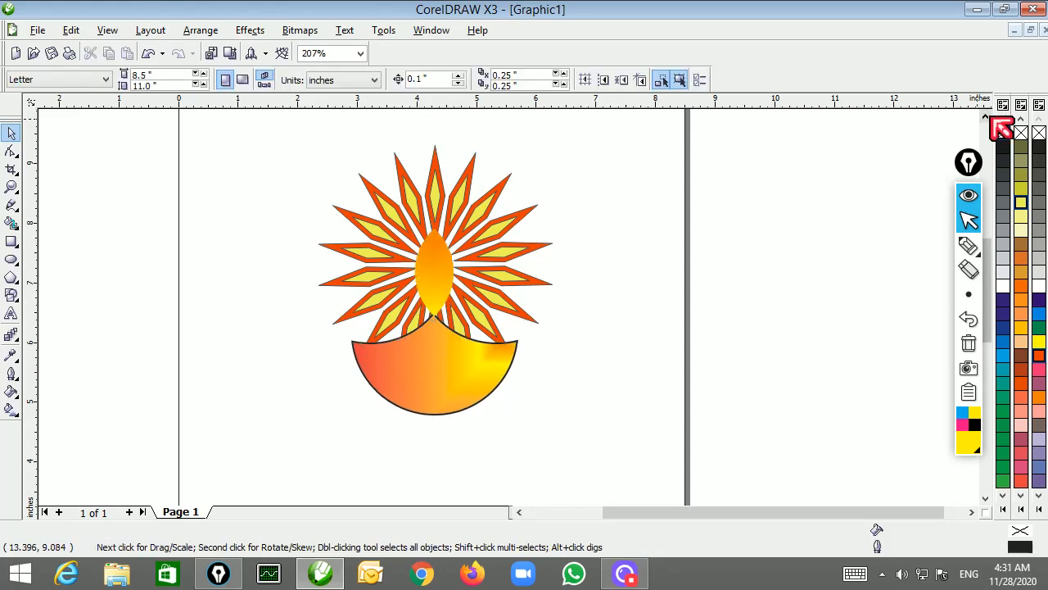
{"action": "left_click", "coordinate": [986, 118]}
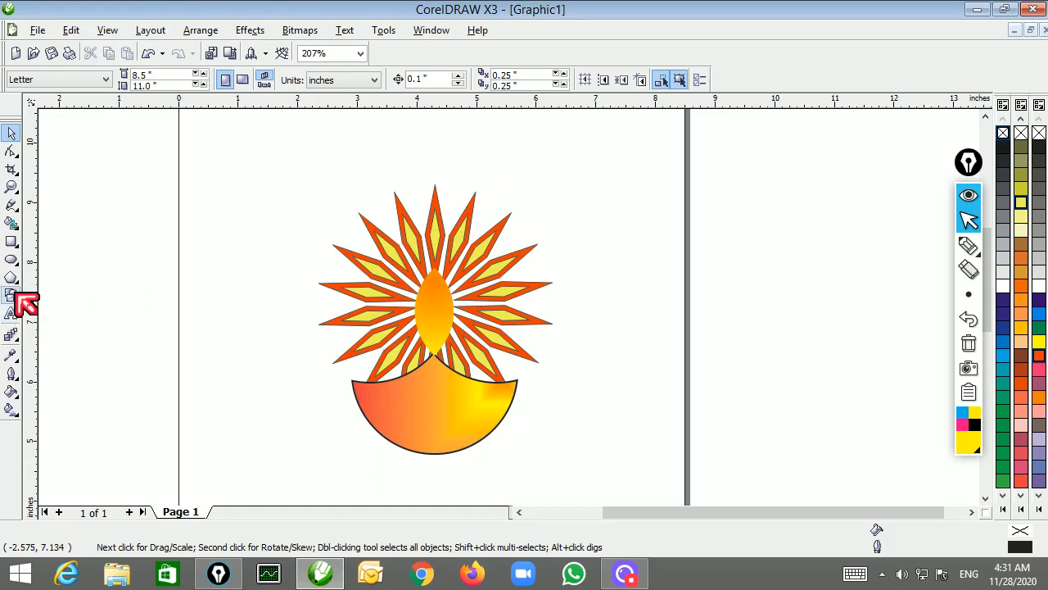
{"action": "left_click", "coordinate": [11, 260]}
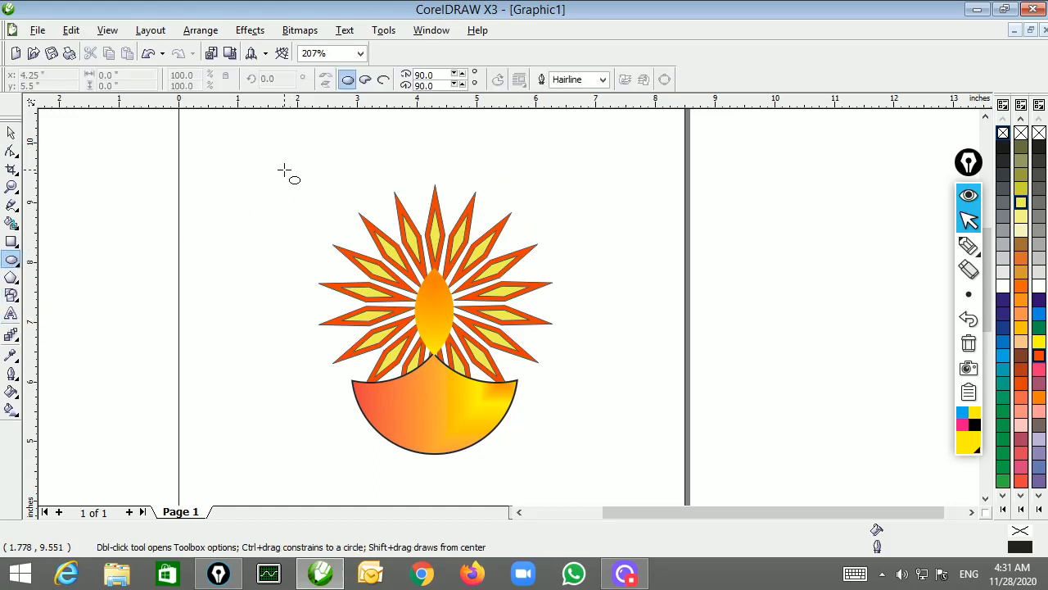
{"action": "left_click", "coordinate": [11, 133]}
{"action": "left_click", "coordinate": [410, 234]}
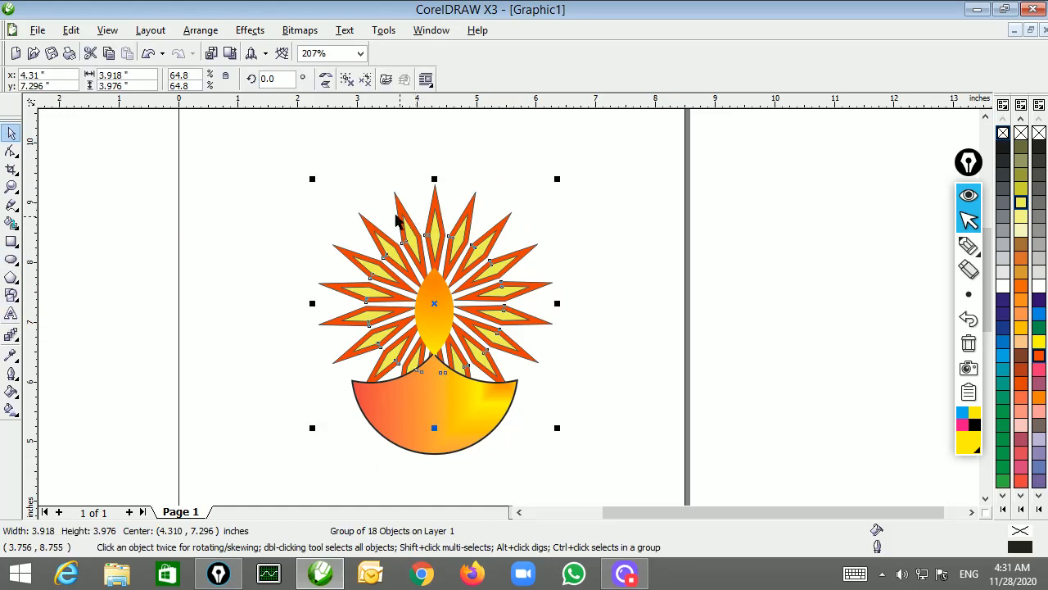
{"action": "left_click_drag", "start_coordinate": [312, 180], "coordinate": [344, 205]}
{"action": "left_click", "coordinate": [325, 222]}
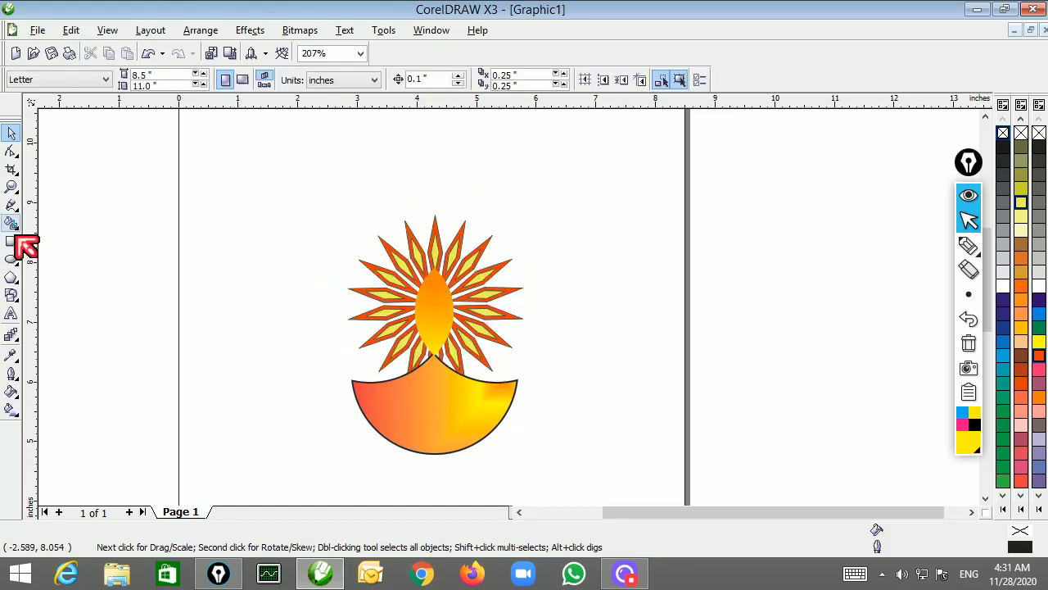
Step: Draw a circle about 2.94 inches in diameter beside the lamp, straddling the page's left edge
{"action": "left_click", "coordinate": [11, 260]}
{"action": "left_click_drag", "start_coordinate": [140, 214], "coordinate": [314, 390]}
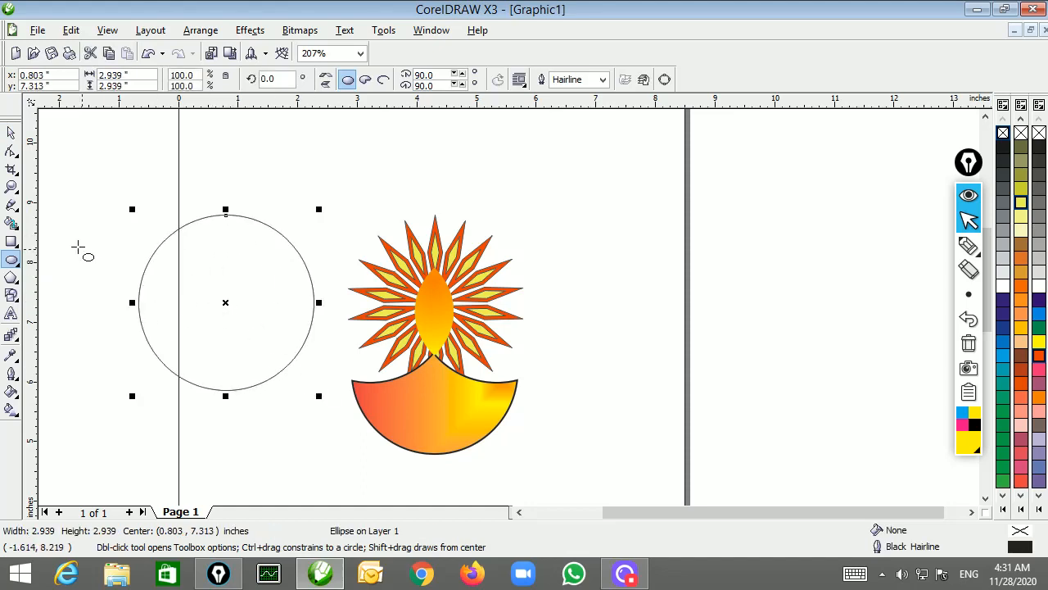
Step: Add the artistic text HAPPY NEW YEAR above the circle and enlarge it to about 38 pt
{"action": "left_click", "coordinate": [11, 313]}
{"action": "left_click", "coordinate": [104, 182]}
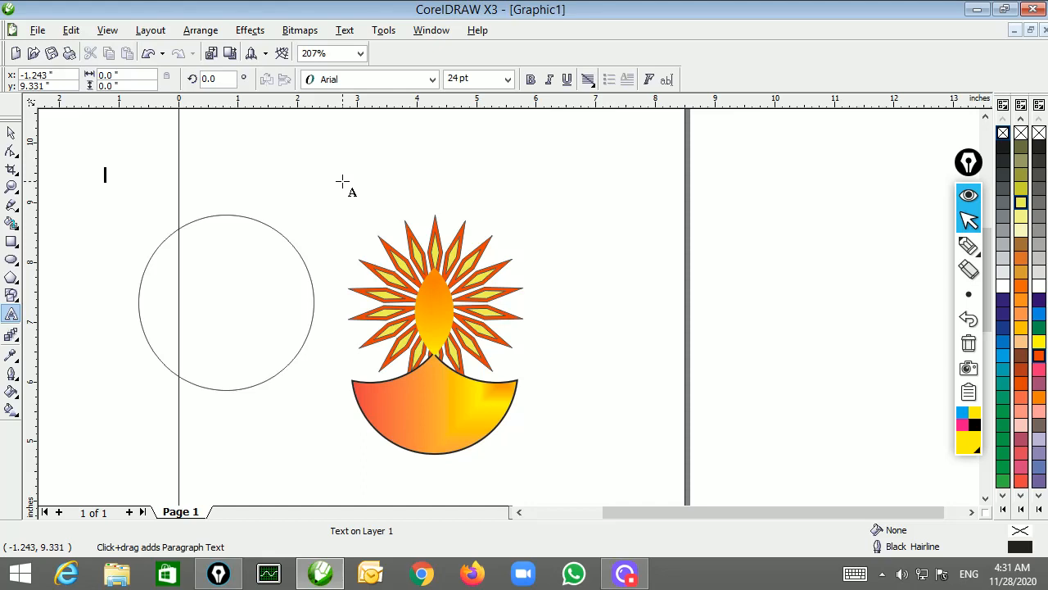
{"action": "type", "text": "HA"}
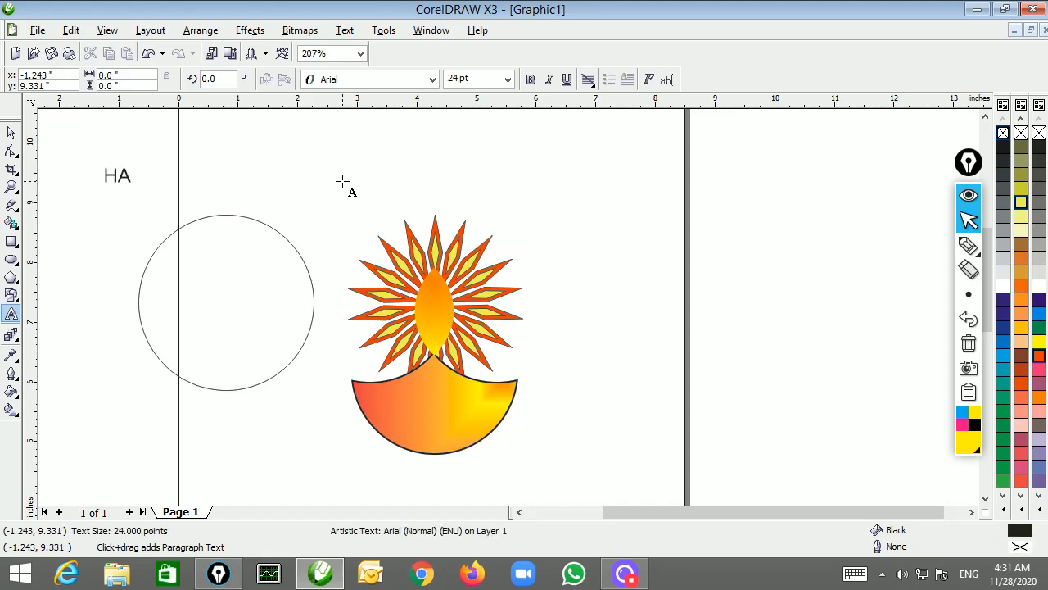
{"action": "type", "text": "PPY NEW YEAR"}
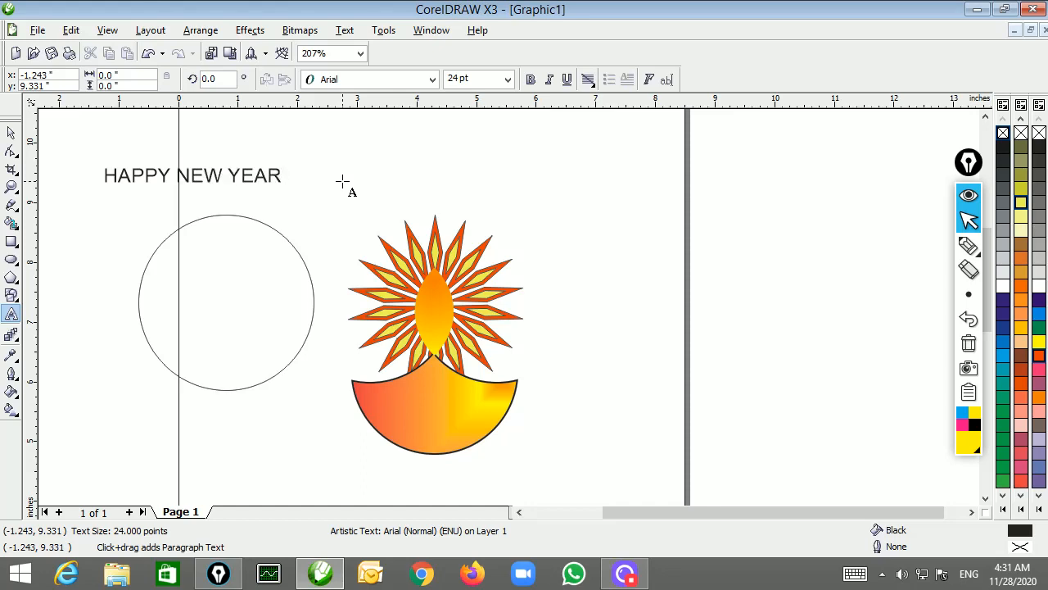
{"action": "left_click", "coordinate": [11, 133]}
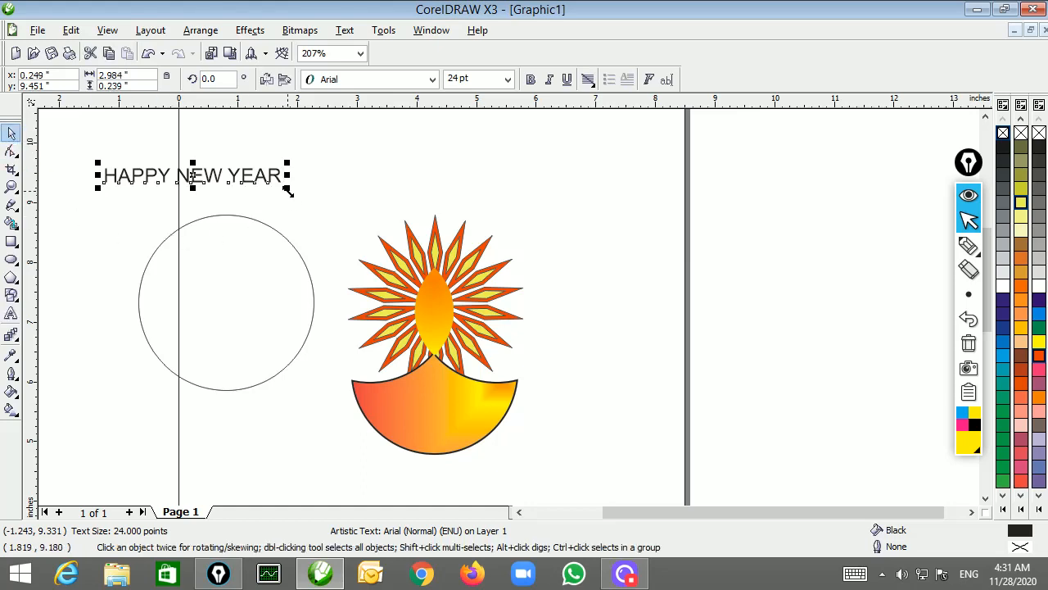
{"action": "left_click_drag", "start_coordinate": [287, 188], "coordinate": [391, 191]}
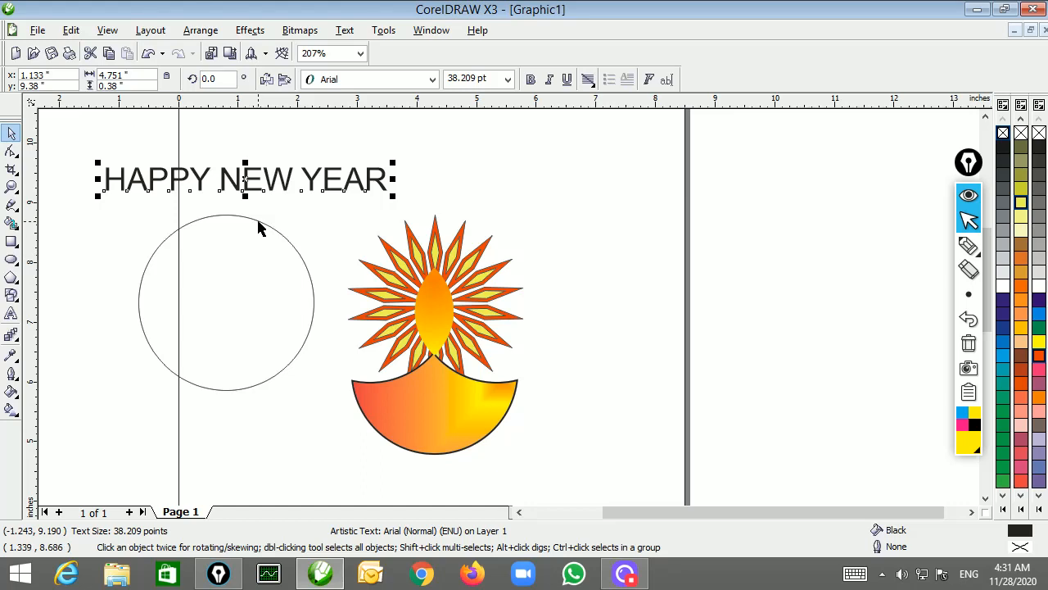
Step: Nudge the circle, replace NEW YEAR with DIWALI in the text above it, and delete that text
{"action": "left_click", "coordinate": [261, 222]}
{"action": "left_click_drag", "start_coordinate": [260, 221], "coordinate": [265, 218]}
{"action": "left_click", "coordinate": [259, 193]}
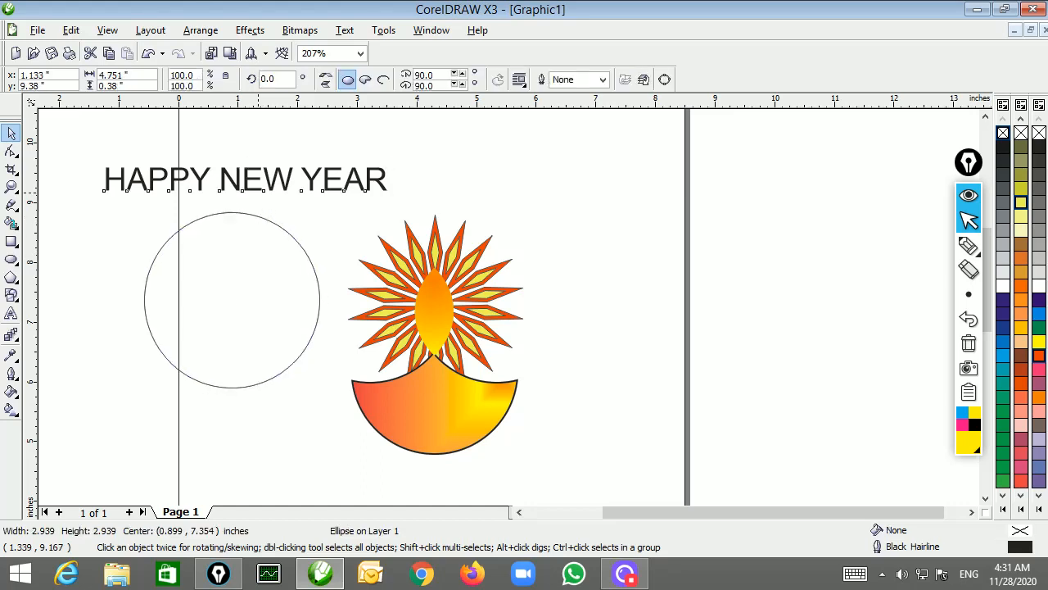
{"action": "left_click", "coordinate": [11, 313]}
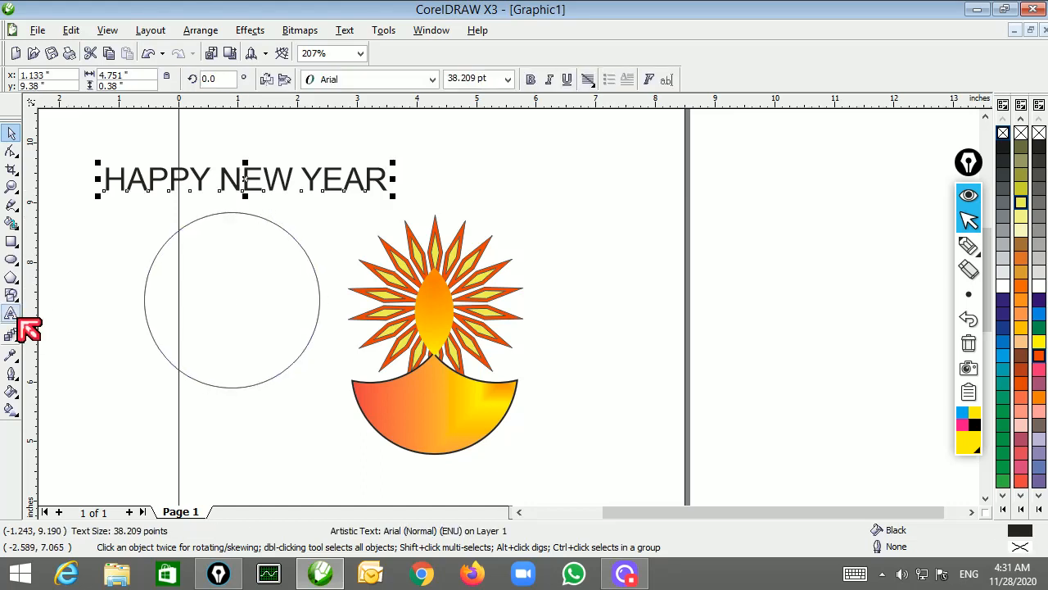
{"action": "left_click_drag", "start_coordinate": [221, 186], "coordinate": [394, 193]}
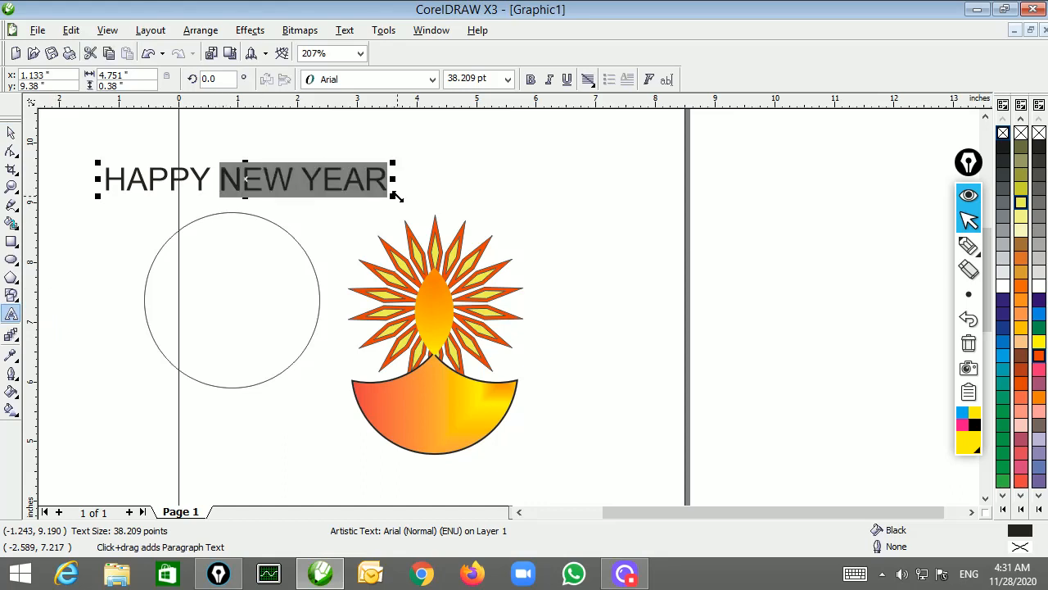
{"action": "type", "text": "DIWALI"}
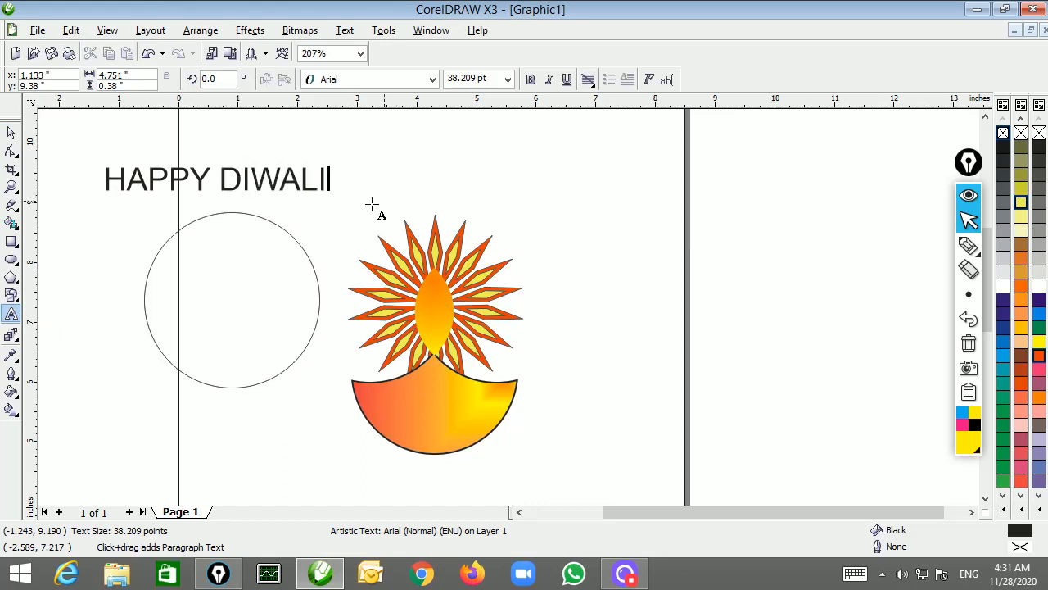
{"action": "left_click", "coordinate": [11, 133]}
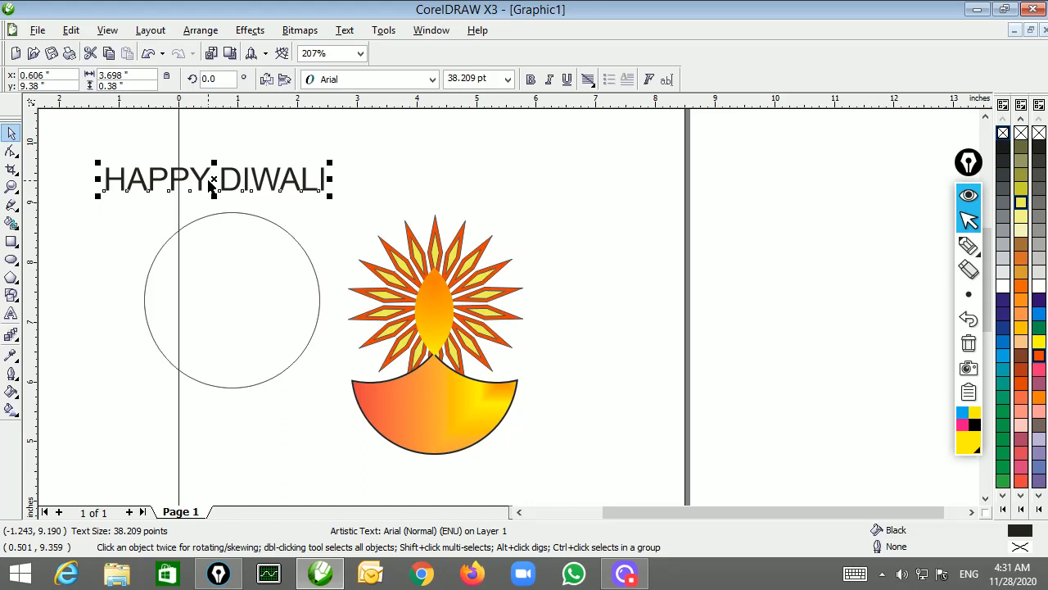
{"action": "key", "text": "Delete"}
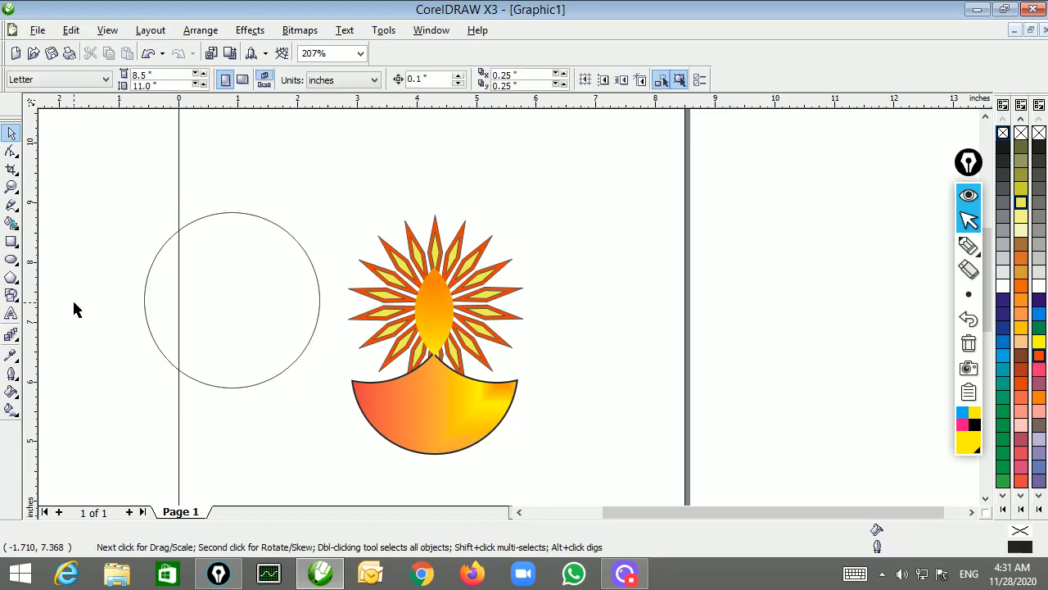
{"action": "left_click", "coordinate": [12, 315]}
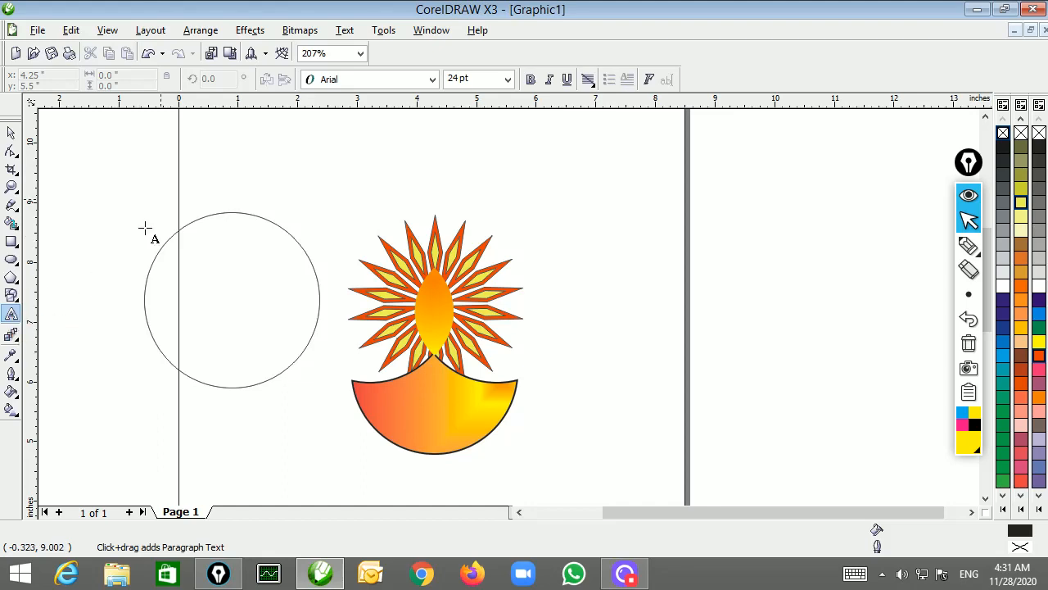
{"action": "left_click", "coordinate": [164, 182]}
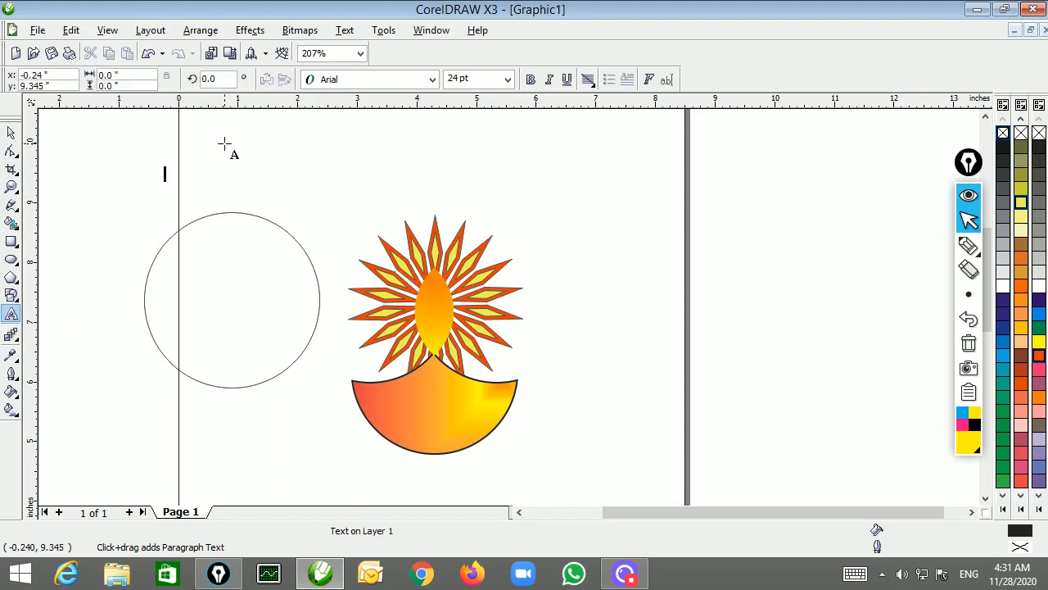
{"action": "left_click_drag", "start_coordinate": [225, 144], "coordinate": [331, 195]}
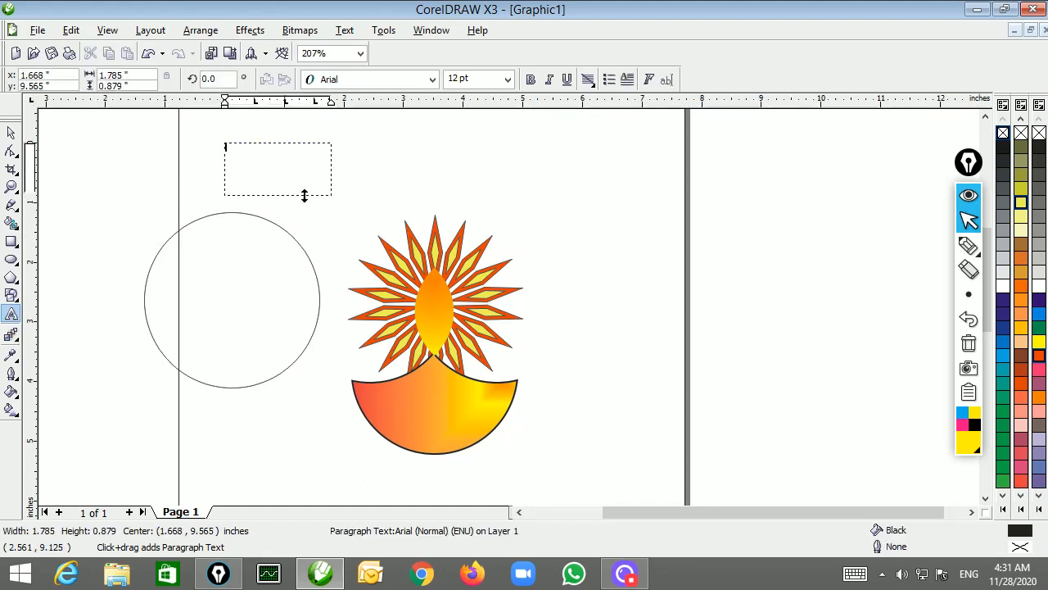
{"action": "left_click", "coordinate": [11, 133]}
{"action": "key", "text": "Delete"}
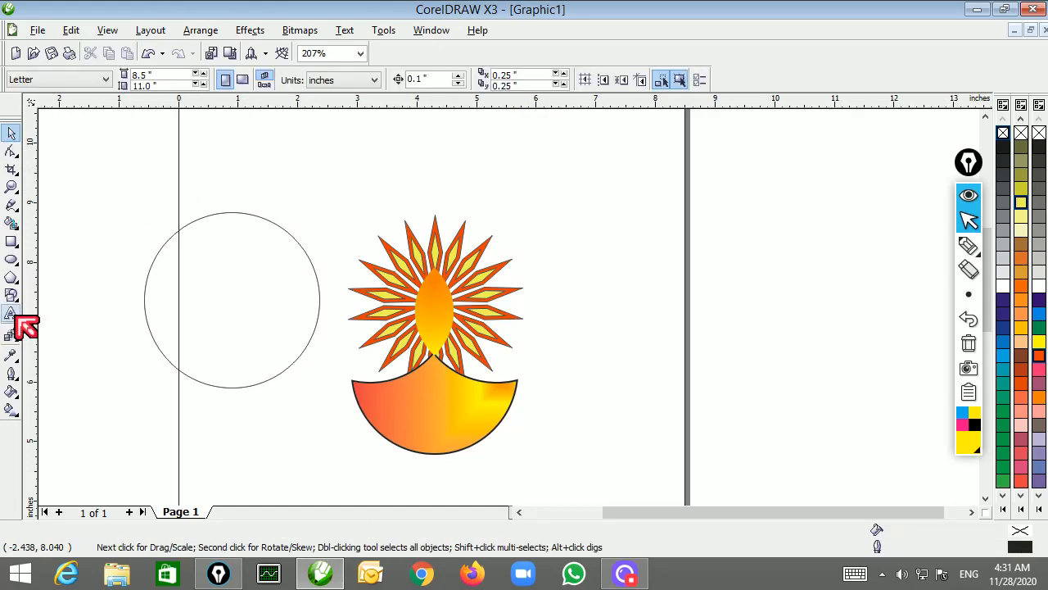
Step: Add the artistic text HAPPY ICE DIWALI above the empty circle
{"action": "left_click", "coordinate": [11, 314]}
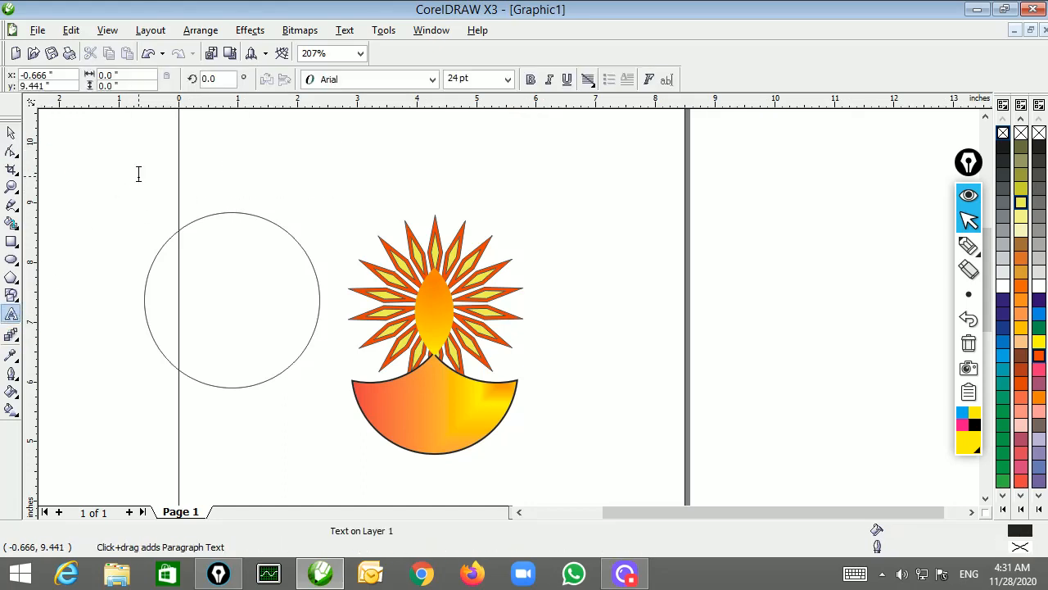
{"action": "left_click", "coordinate": [139, 174]}
{"action": "type", "text": "HAPPY"}
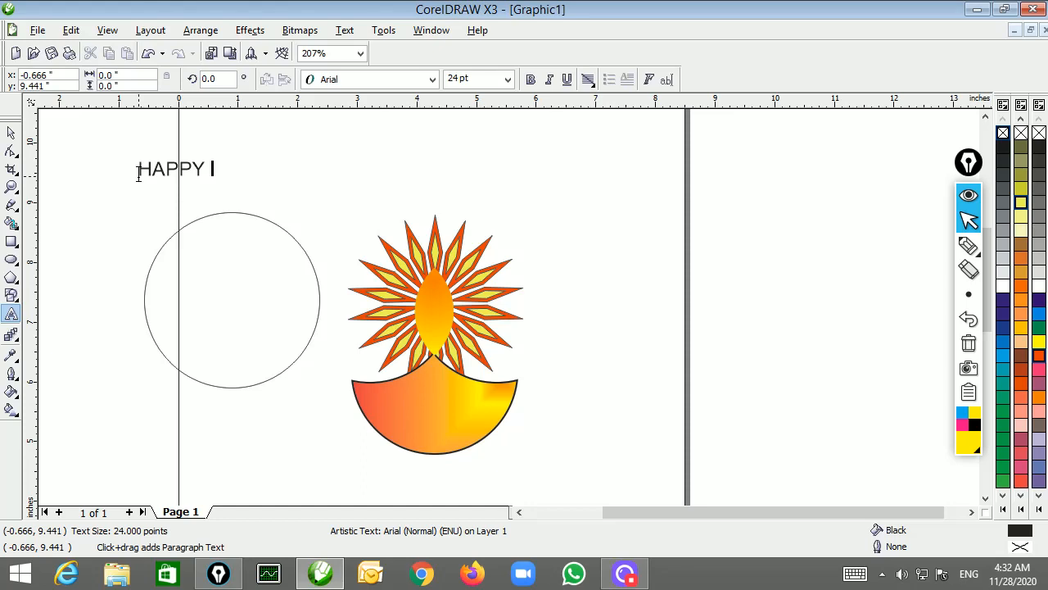
{"action": "type", "text": "ICE DIWALI"}
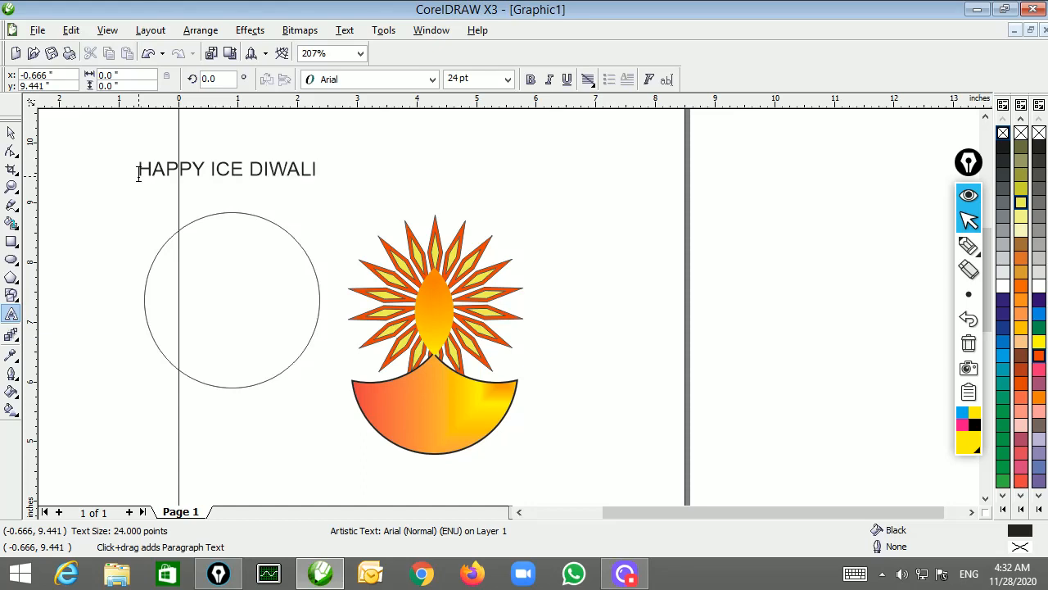
{"action": "key", "text": "ctrl+space"}
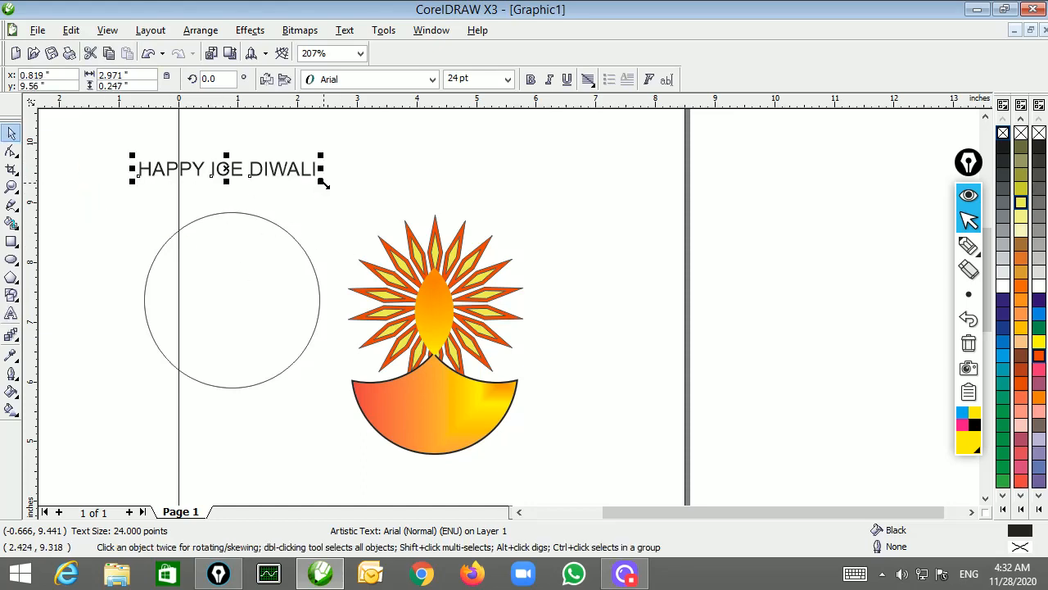
Step: Set the HAPPY ICE DIWALI text in Berlin Sans FB Demi and enlarge it to about 44 pt
{"action": "left_click_drag", "start_coordinate": [321, 184], "coordinate": [399, 186]}
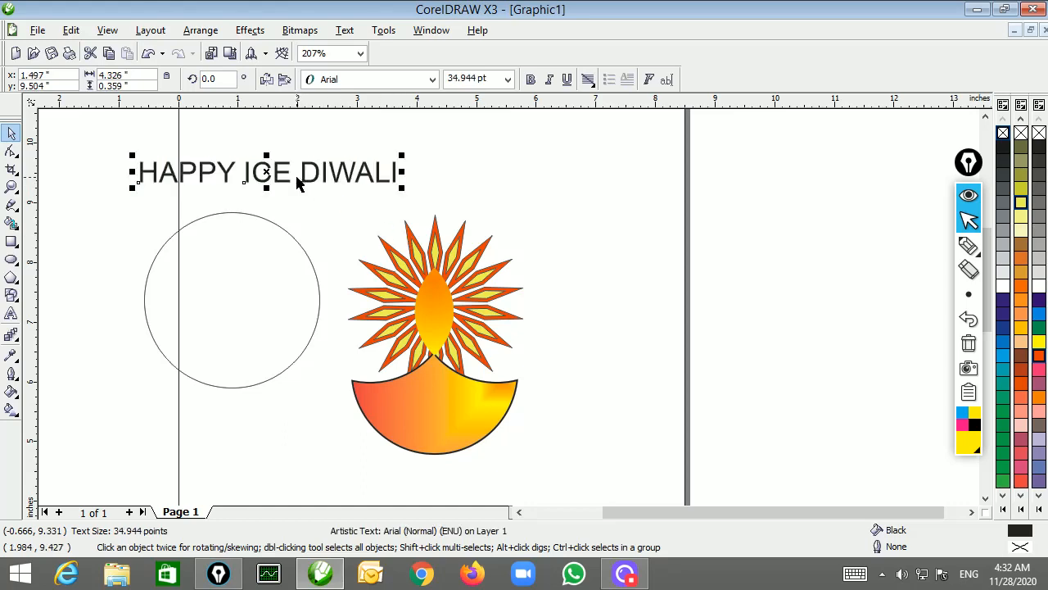
{"action": "left_click_drag", "start_coordinate": [282, 174], "coordinate": [260, 177]}
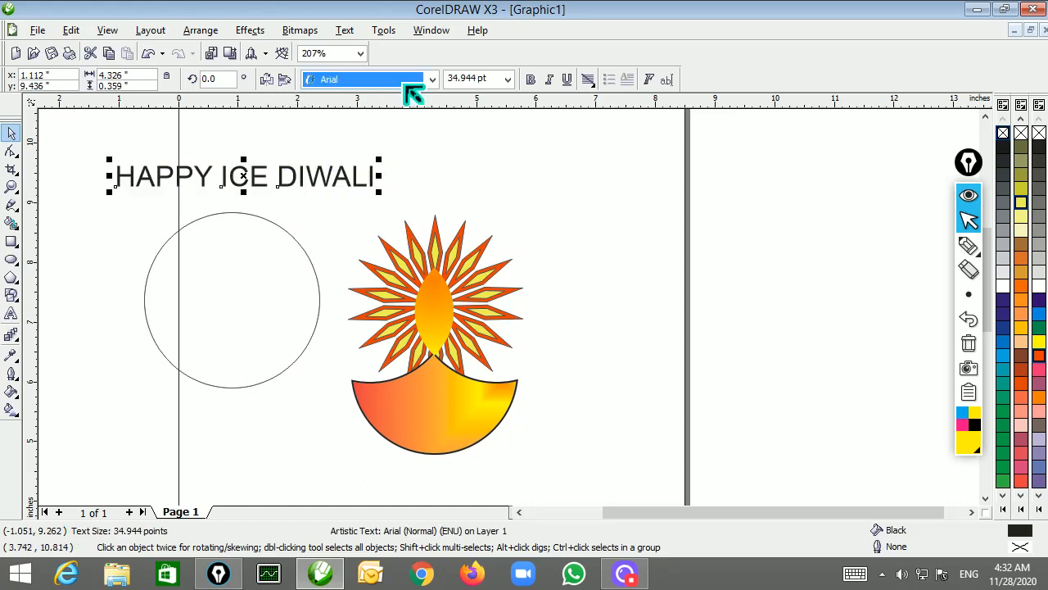
{"action": "left_click", "coordinate": [406, 82]}
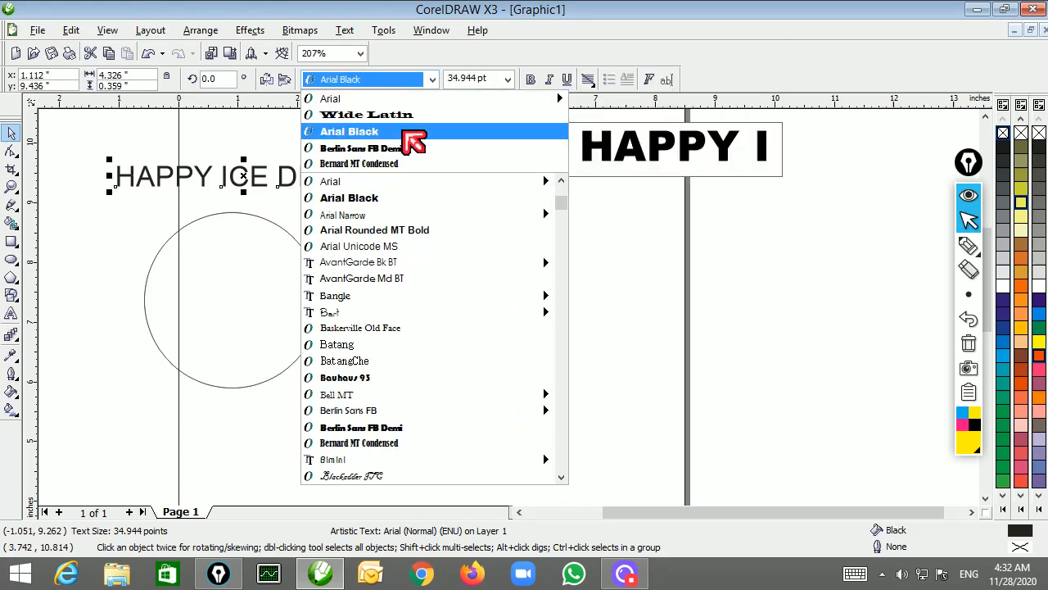
{"action": "left_click", "coordinate": [403, 153]}
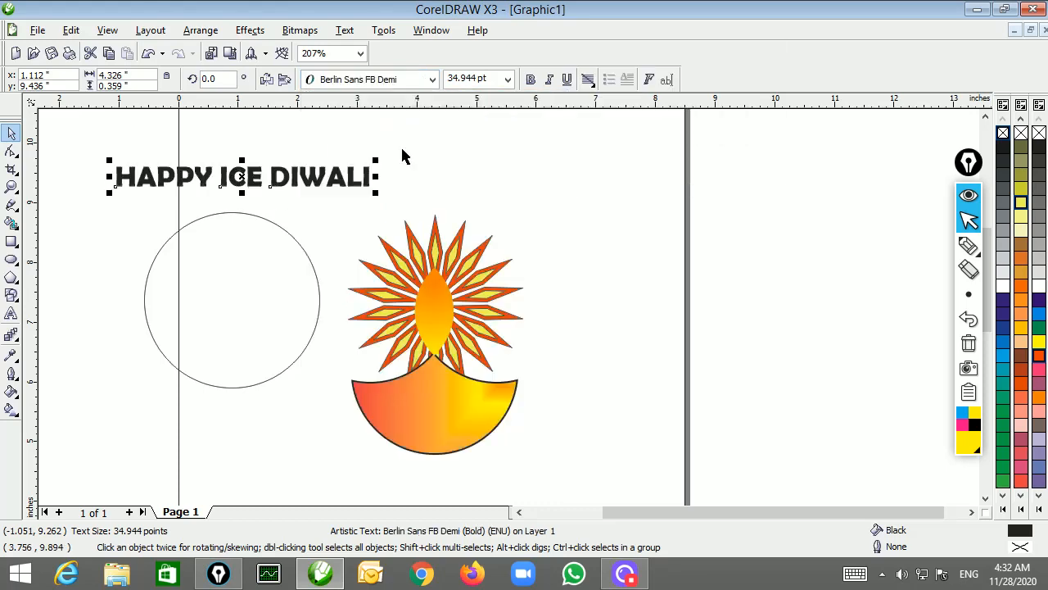
{"action": "left_click_drag", "start_coordinate": [375, 202], "coordinate": [439, 239]}
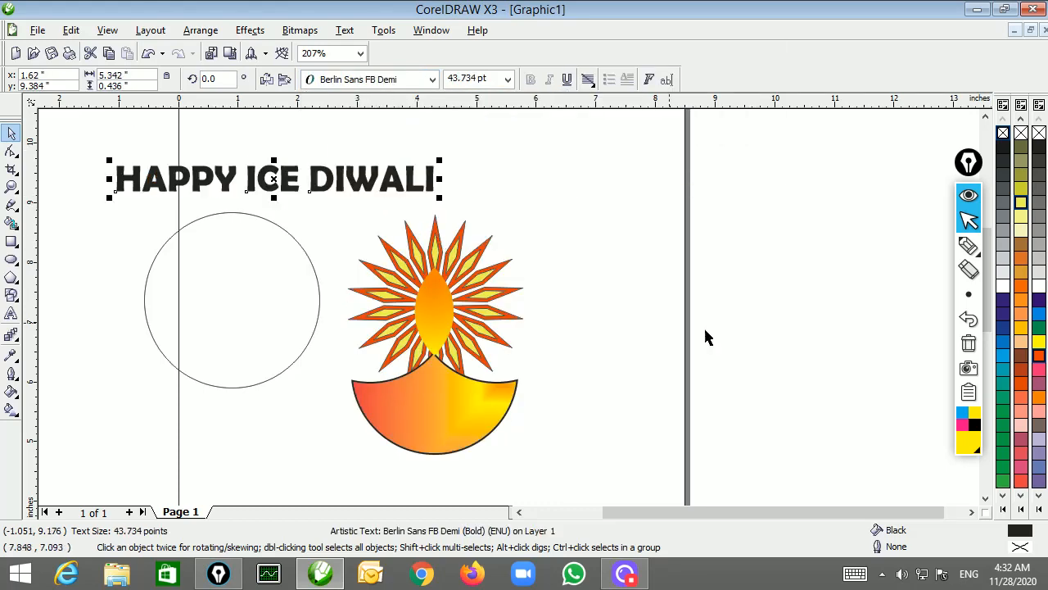
Step: Fill the HAPPY ICE DIWALI text with blue and shift it slightly up and to the left
{"action": "left_click", "coordinate": [1039, 342]}
{"action": "left_click", "coordinate": [1039, 366]}
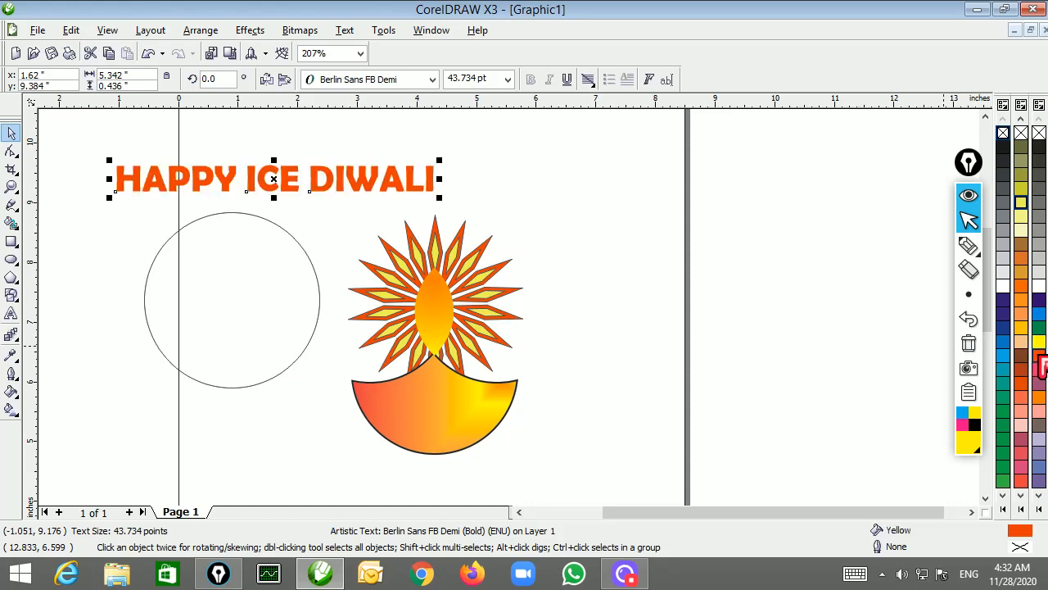
{"action": "left_click", "coordinate": [1038, 302]}
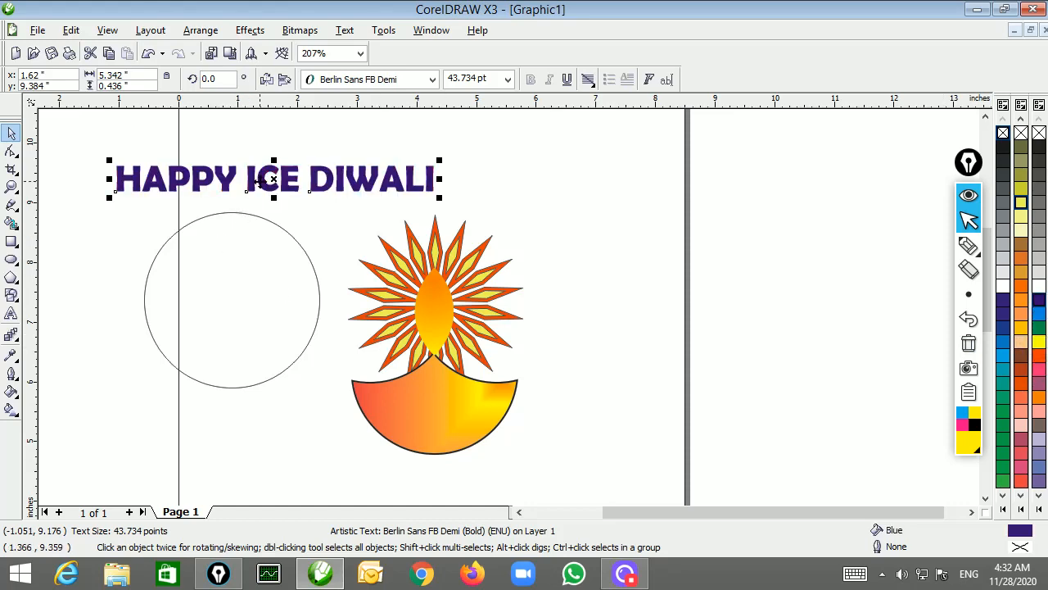
{"action": "left_click_drag", "start_coordinate": [255, 178], "coordinate": [213, 169]}
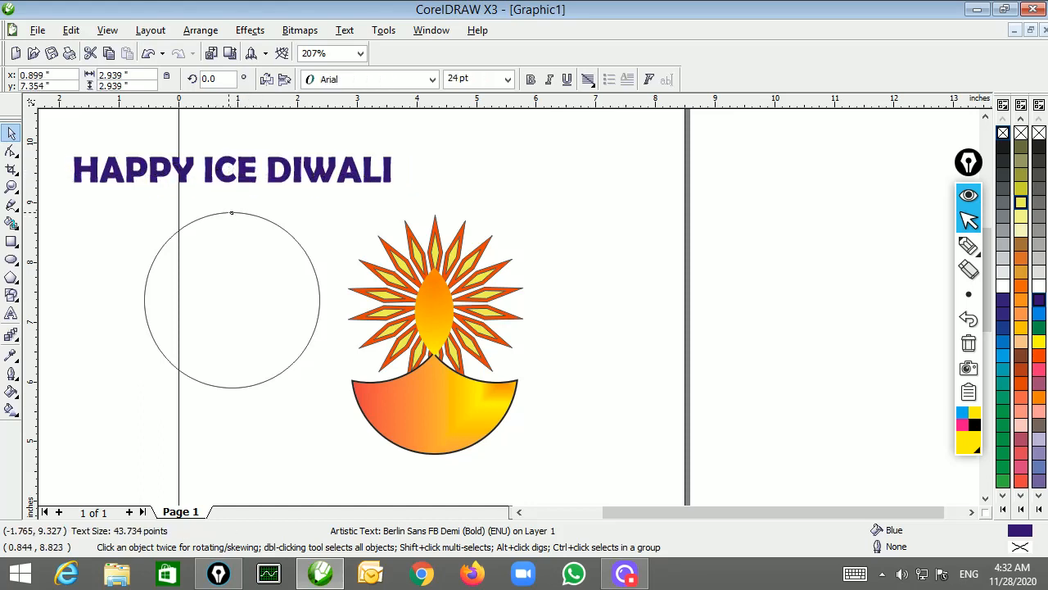
Step: Enlarge the circle proportionally and position it just beneath the HAPPY ICE DIWALI text
{"action": "left_click_drag", "start_coordinate": [230, 212], "coordinate": [206, 198]}
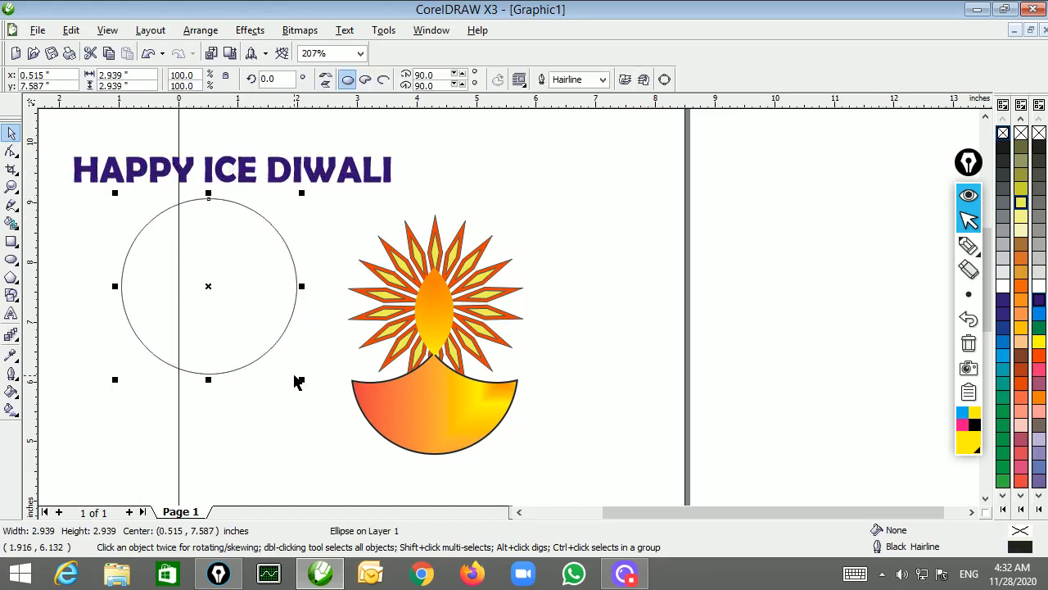
{"action": "left_click_drag", "start_coordinate": [301, 379], "coordinate": [337, 415]}
{"action": "left_click_drag", "start_coordinate": [236, 205], "coordinate": [220, 195]}
Step: Fit the HAPPY ICE DIWALI text to the circle's path so it arches over the upper half
{"action": "left_click_drag", "start_coordinate": [54, 139], "coordinate": [397, 421]}
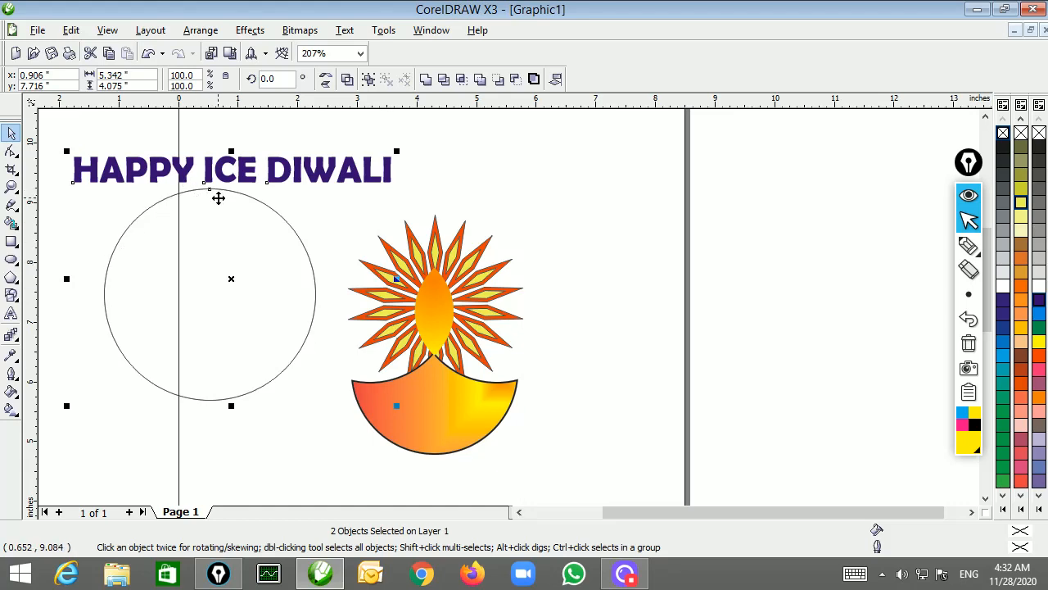
{"action": "left_click", "coordinate": [345, 30]}
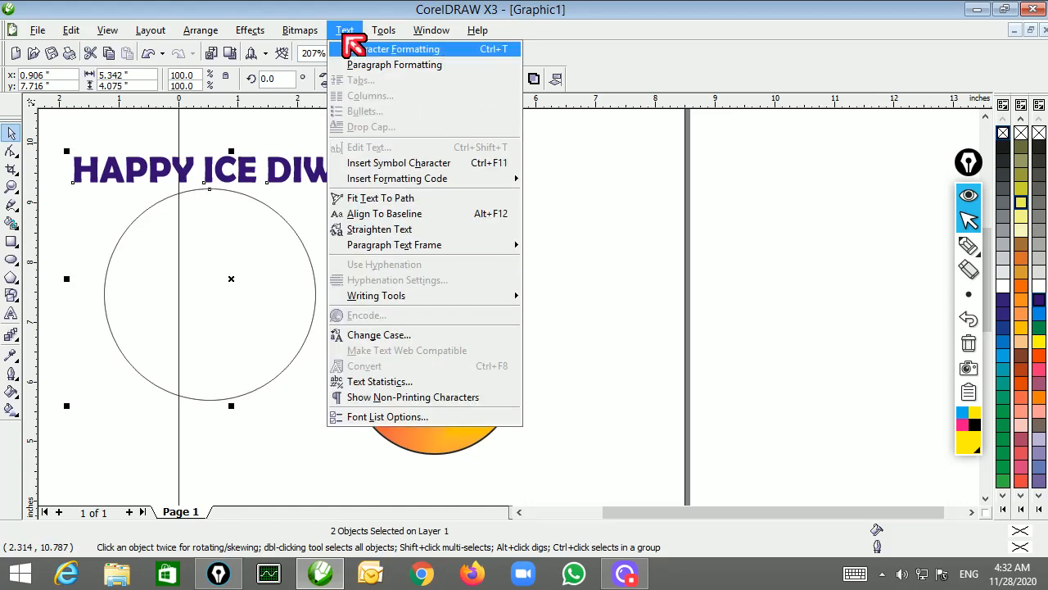
{"action": "left_click", "coordinate": [394, 201]}
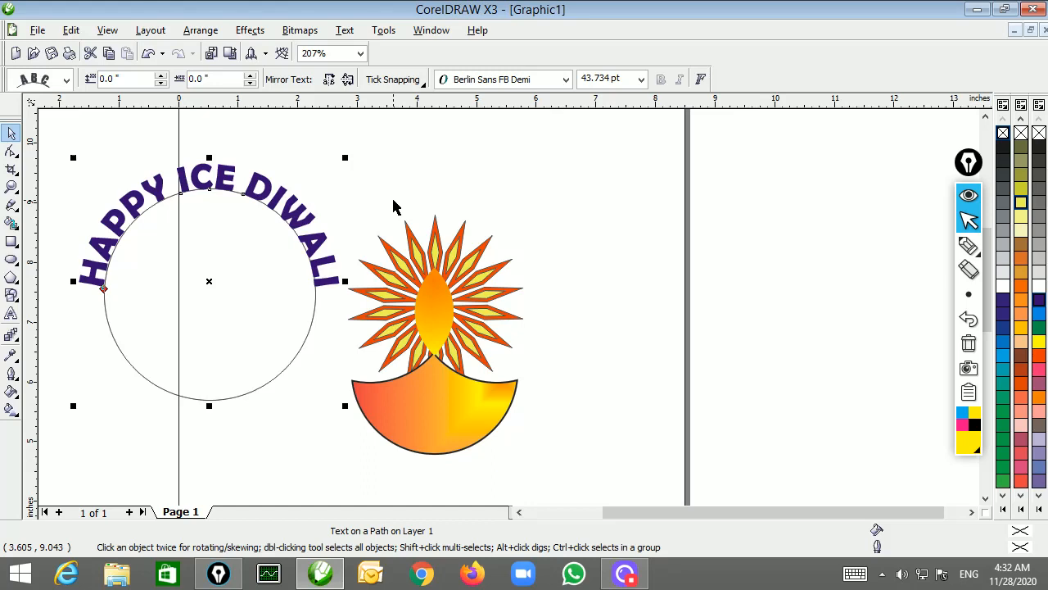
Step: Center the arched text and its circle over the petal ring, and break the text apart from the circle
{"action": "left_click_drag", "start_coordinate": [211, 285], "coordinate": [435, 292]}
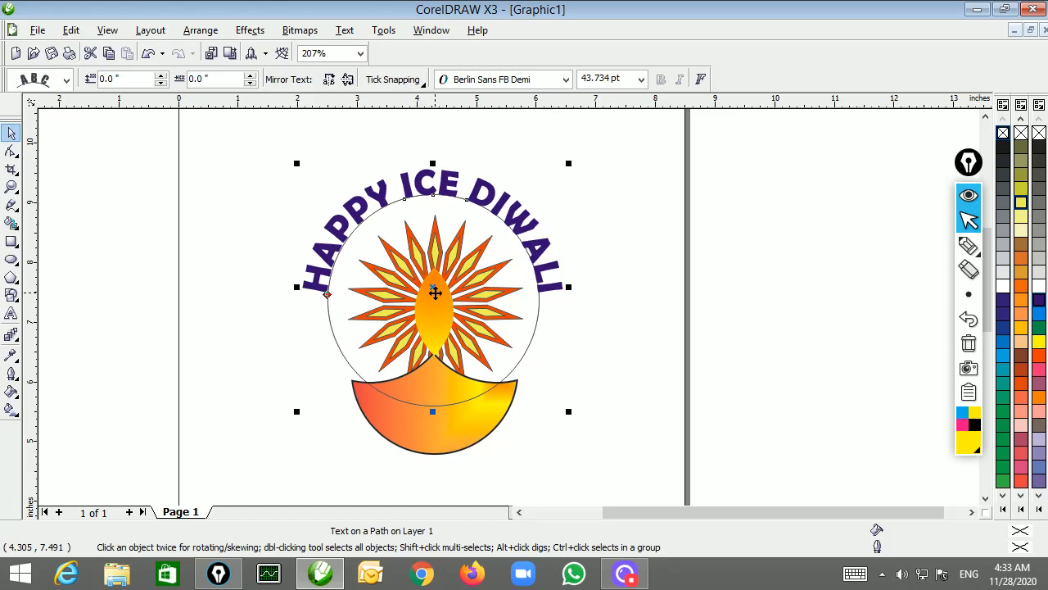
{"action": "left_click", "coordinate": [190, 33]}
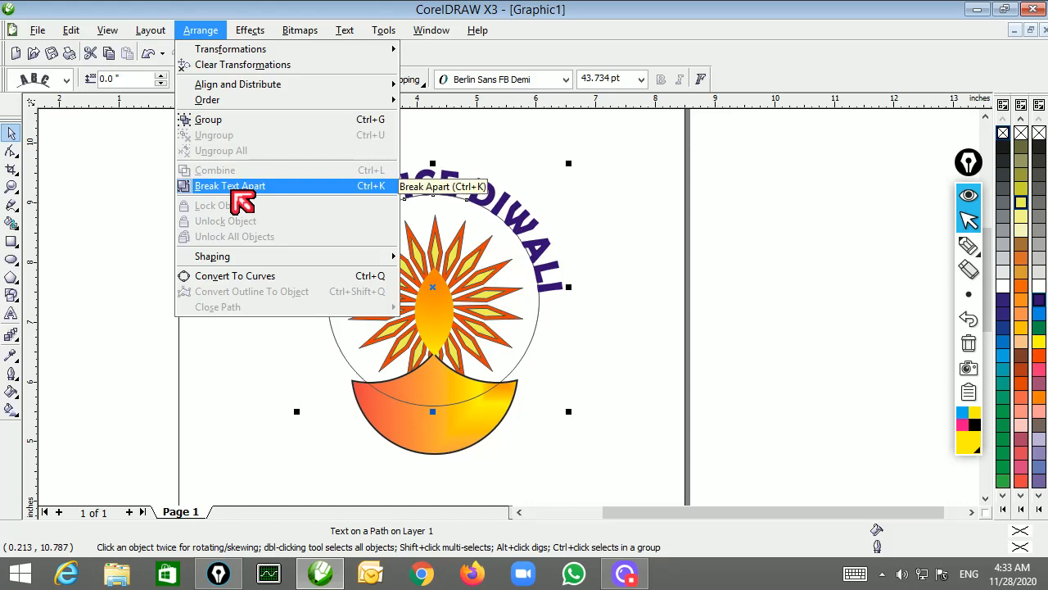
{"action": "left_click", "coordinate": [348, 190]}
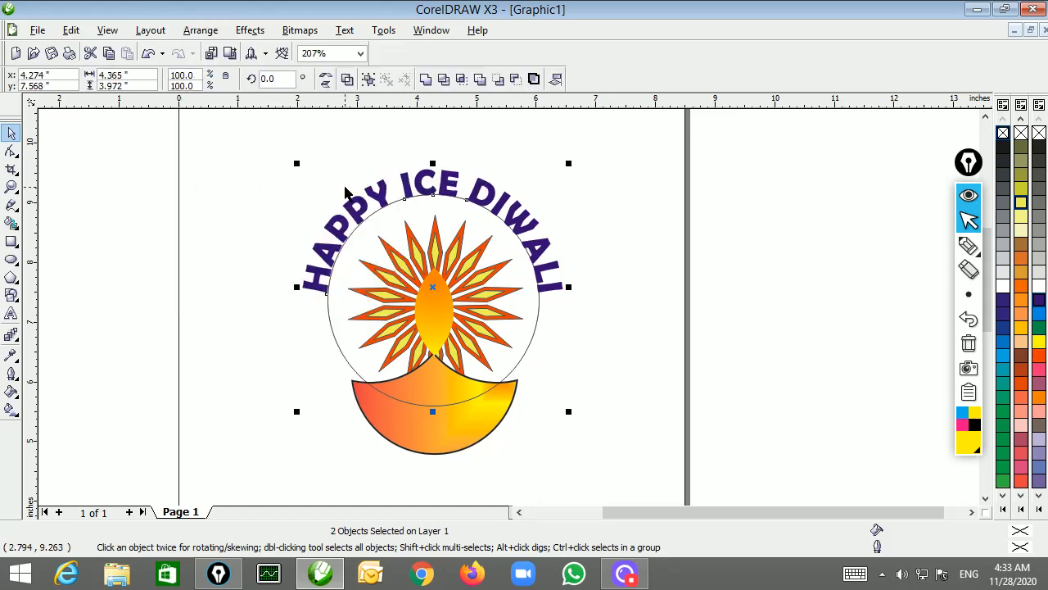
Step: Move the guide circle out from under the arched HAPPY ICE DIWALI text and delete it
{"action": "left_click", "coordinate": [104, 261]}
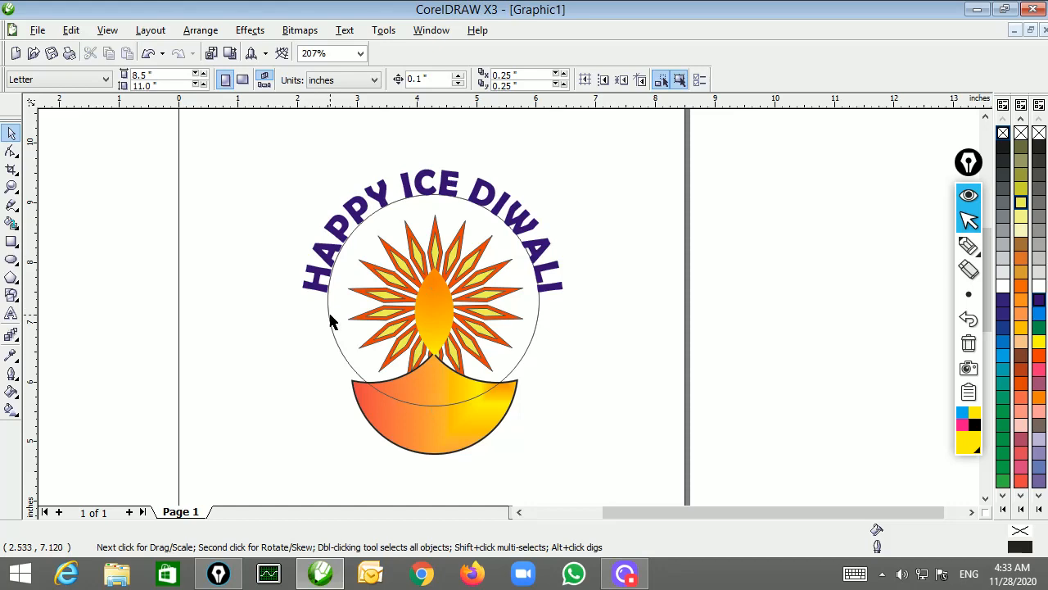
{"action": "left_click_drag", "start_coordinate": [331, 317], "coordinate": [76, 348]}
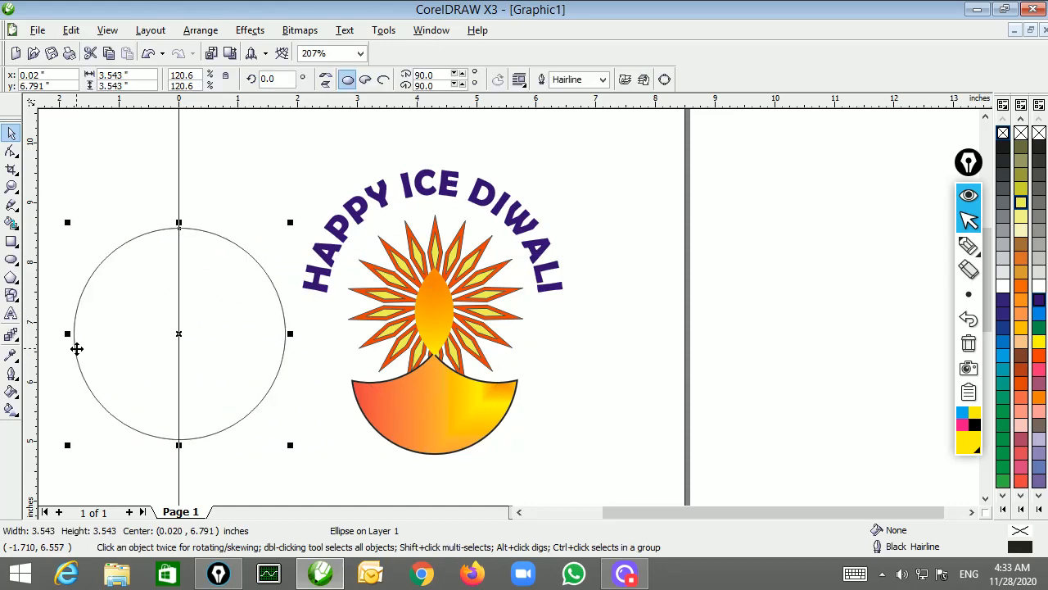
{"action": "key", "text": "Delete"}
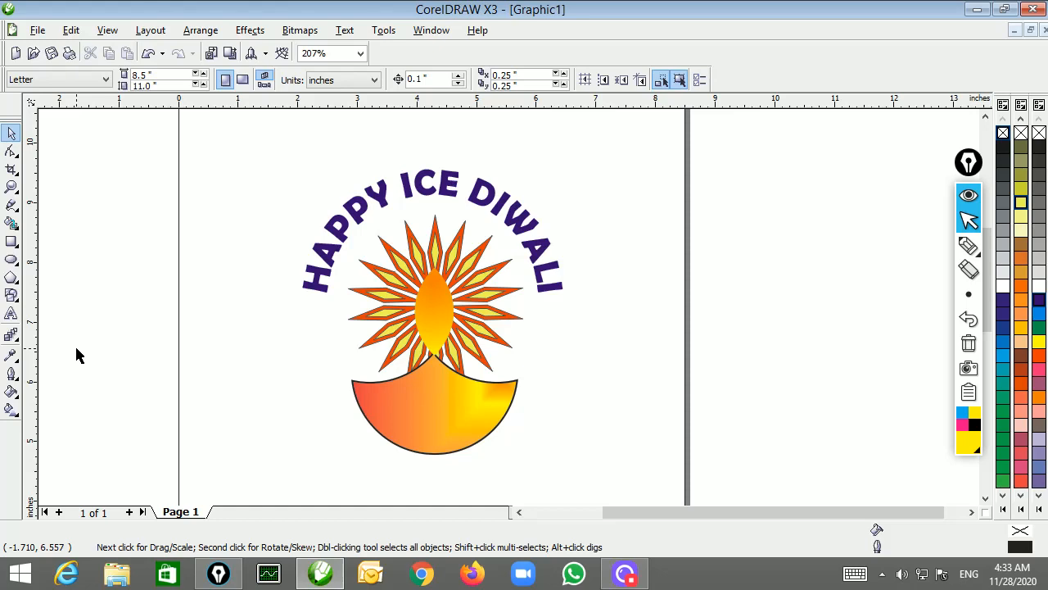
Step: Draw a circle about 2.76 inches across beside the lamp design, with a tiny circle about 0.1 inches across inside it
{"action": "left_click", "coordinate": [12, 259]}
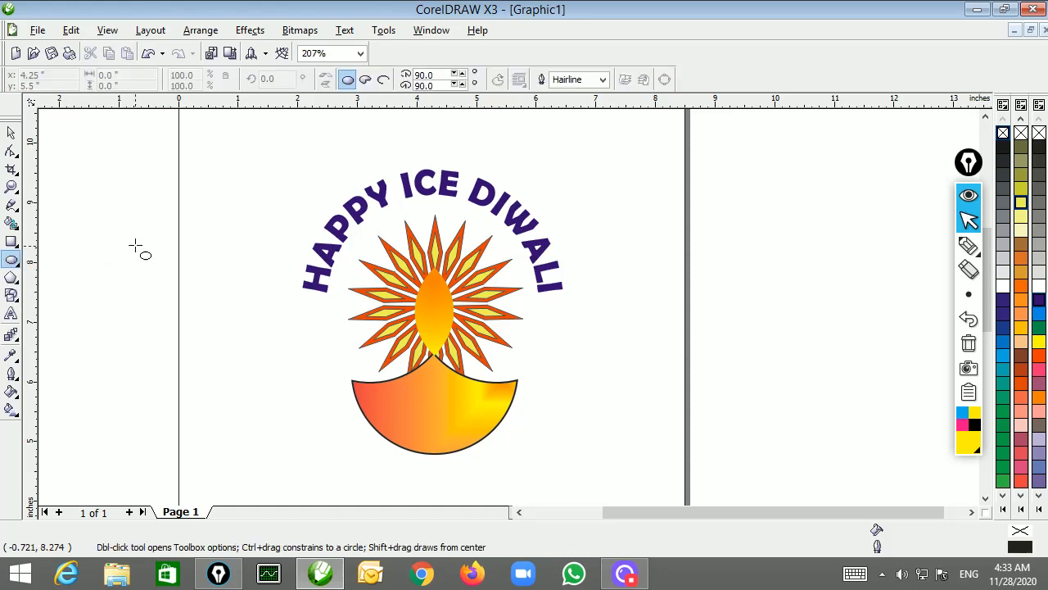
{"action": "left_click_drag", "start_coordinate": [113, 217], "coordinate": [277, 383]}
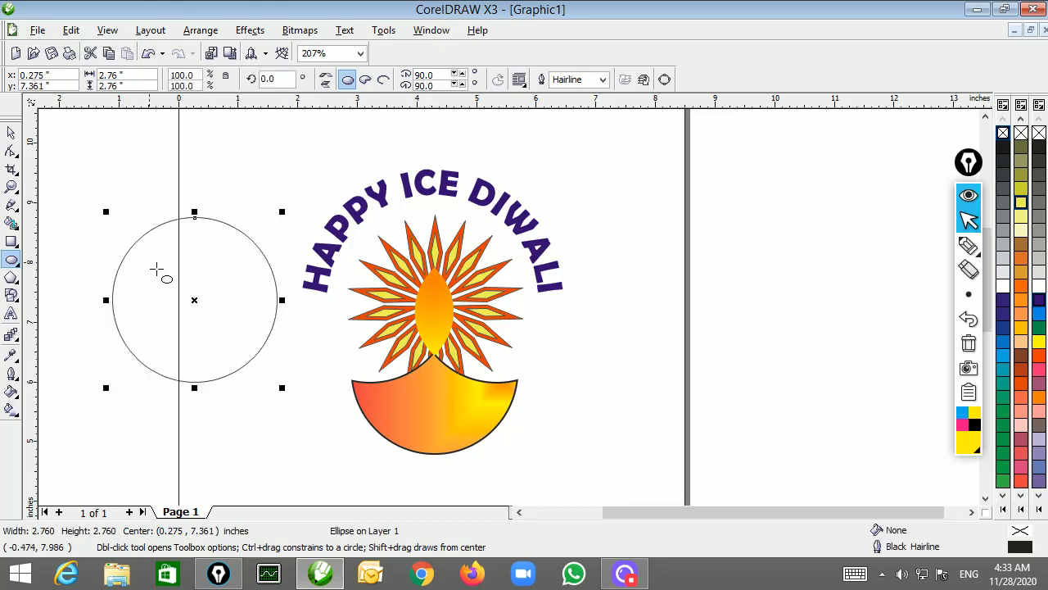
{"action": "left_click_drag", "start_coordinate": [148, 260], "coordinate": [154, 266]}
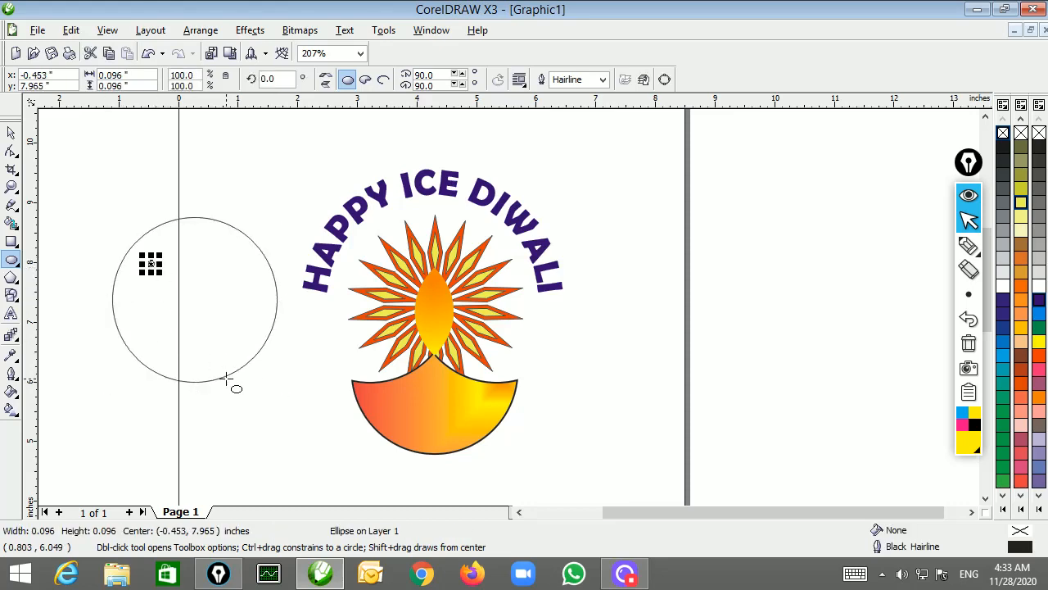
{"action": "left_click", "coordinate": [240, 398]}
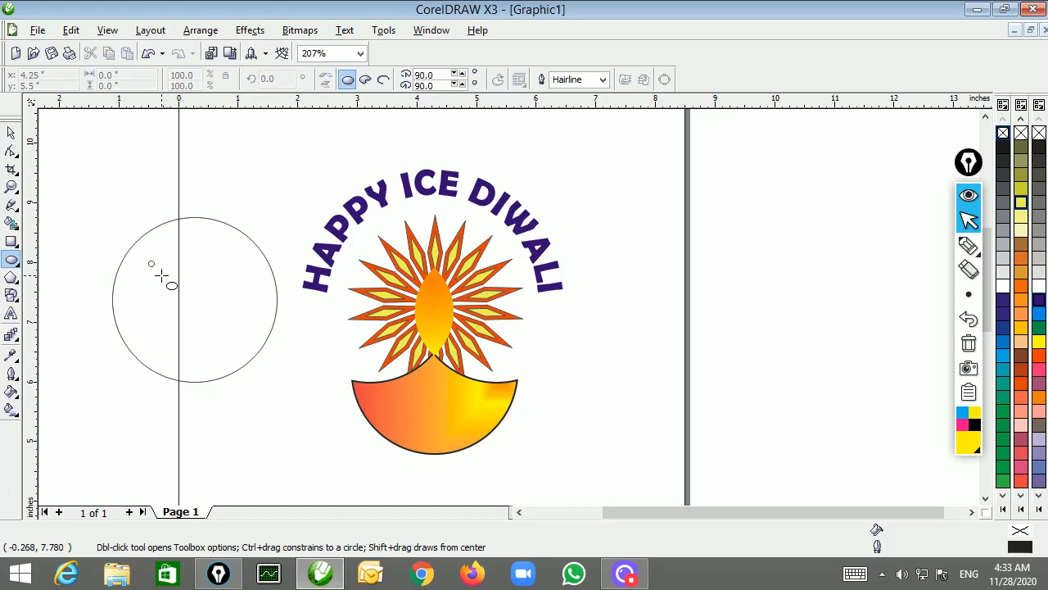
Step: Add the artistic text DEEEWAALI in 24 pt Arial above the new circle
{"action": "left_click", "coordinate": [10, 313]}
{"action": "left_click", "coordinate": [95, 158]}
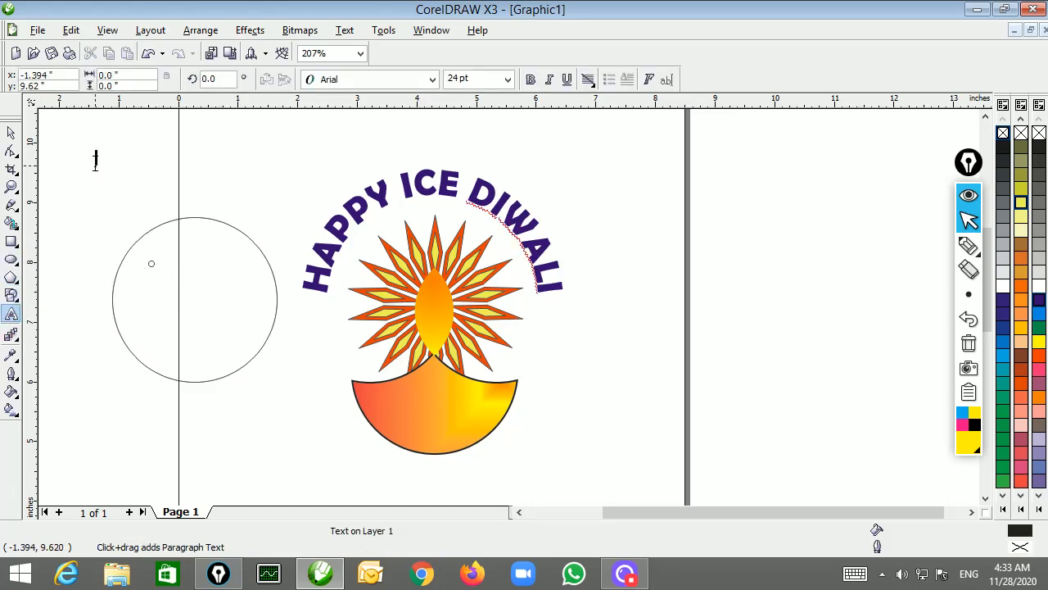
{"action": "type", "text": "DE"}
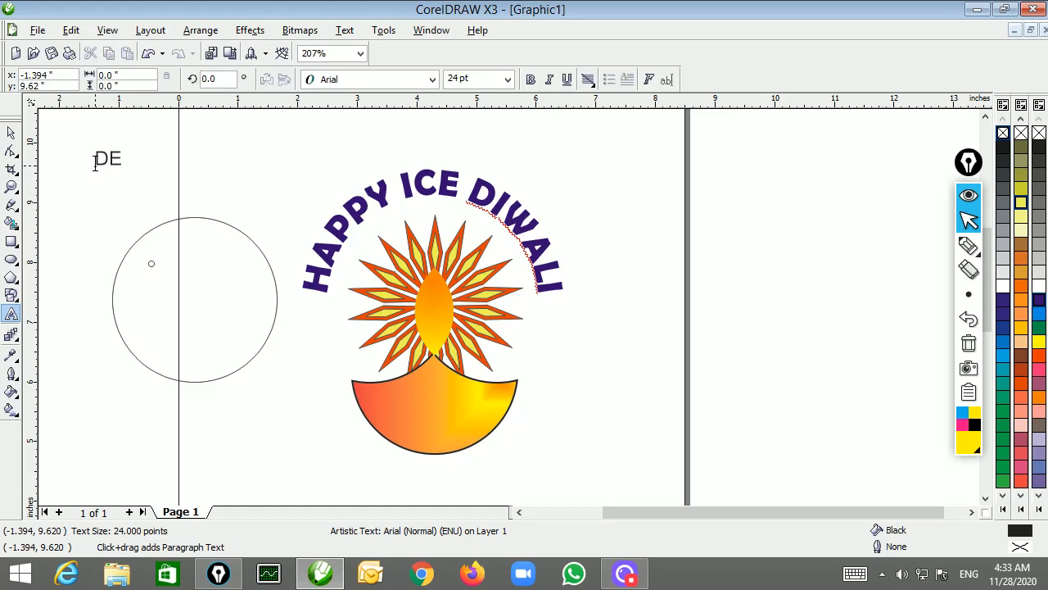
{"action": "type", "text": "EEWAALI"}
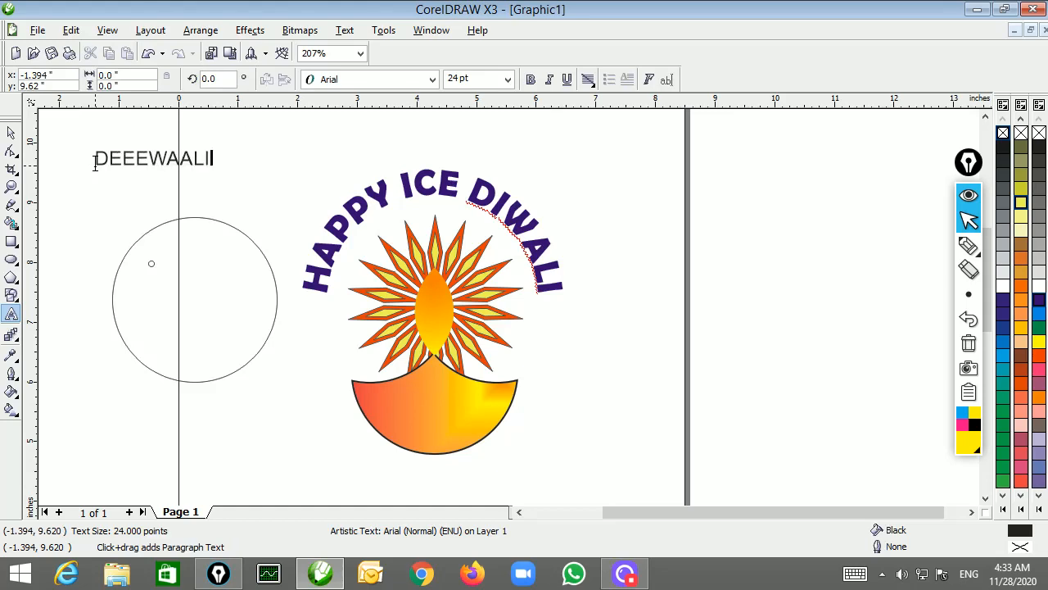
{"action": "key", "text": "Escape"}
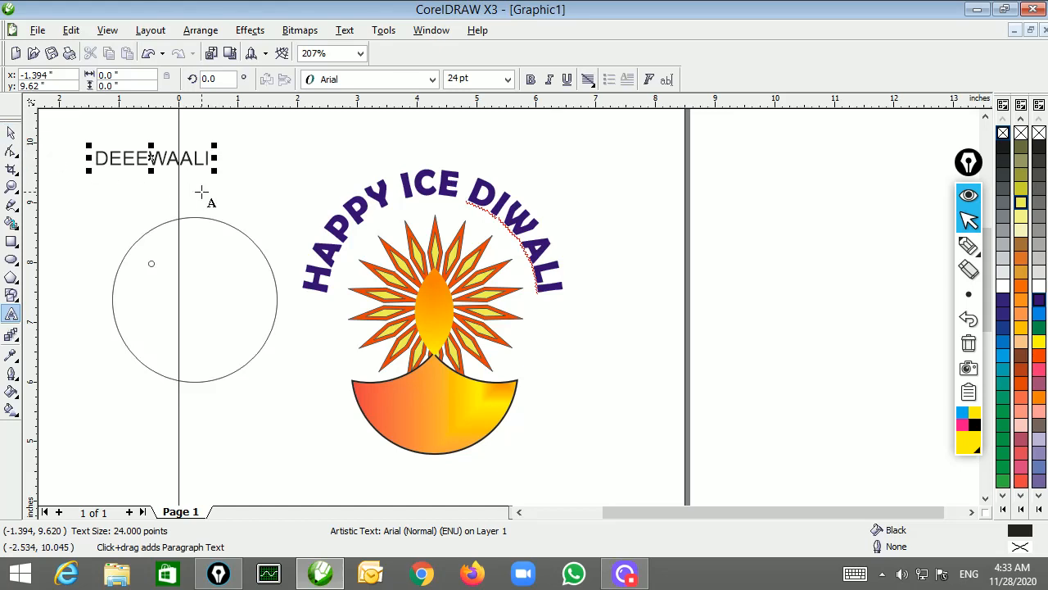
Step: Enlarge the DEEEWAALI text proportionally to about 32 pt and position it just on top of the circle
{"action": "left_click", "coordinate": [11, 132]}
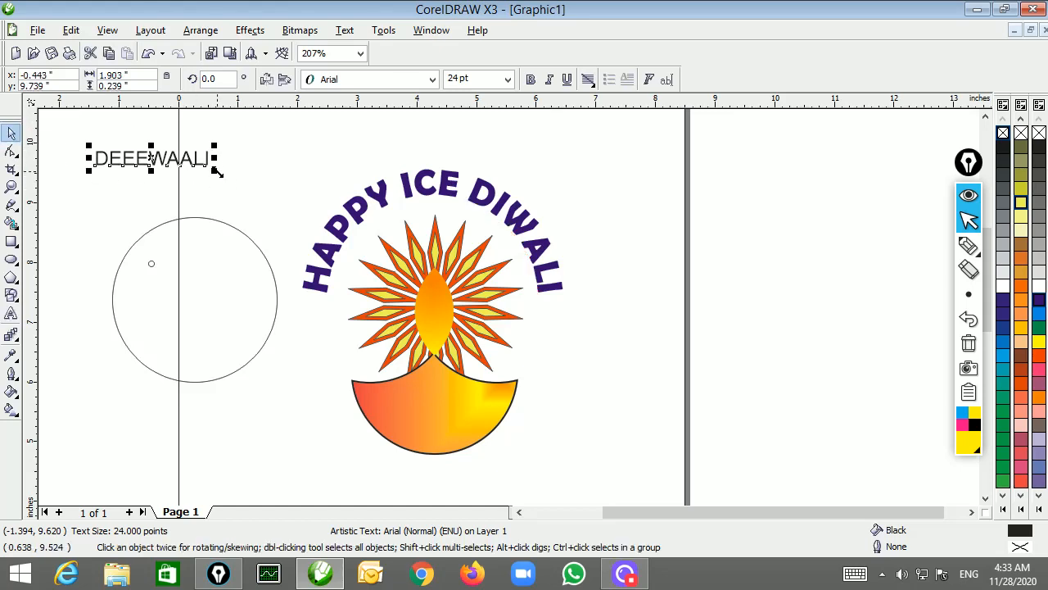
{"action": "left_click_drag", "start_coordinate": [216, 170], "coordinate": [243, 203]}
{"action": "left_click_drag", "start_coordinate": [164, 158], "coordinate": [170, 205]}
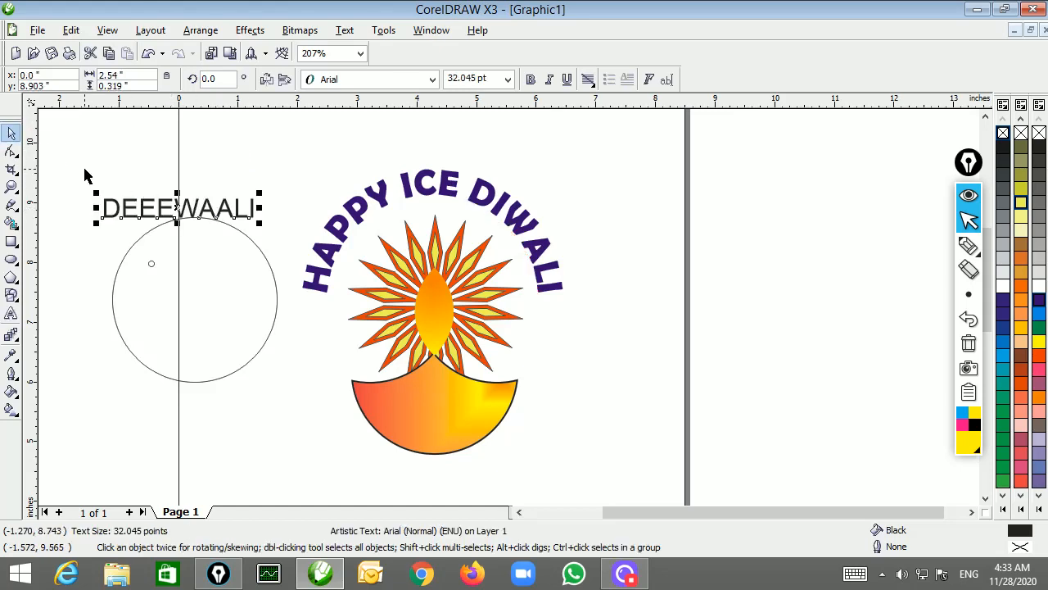
Step: Select the DEEEWAALI text with both circles, check the Fit Text To Path command for them, and delete all three objects
{"action": "left_click_drag", "start_coordinate": [84, 167], "coordinate": [290, 399]}
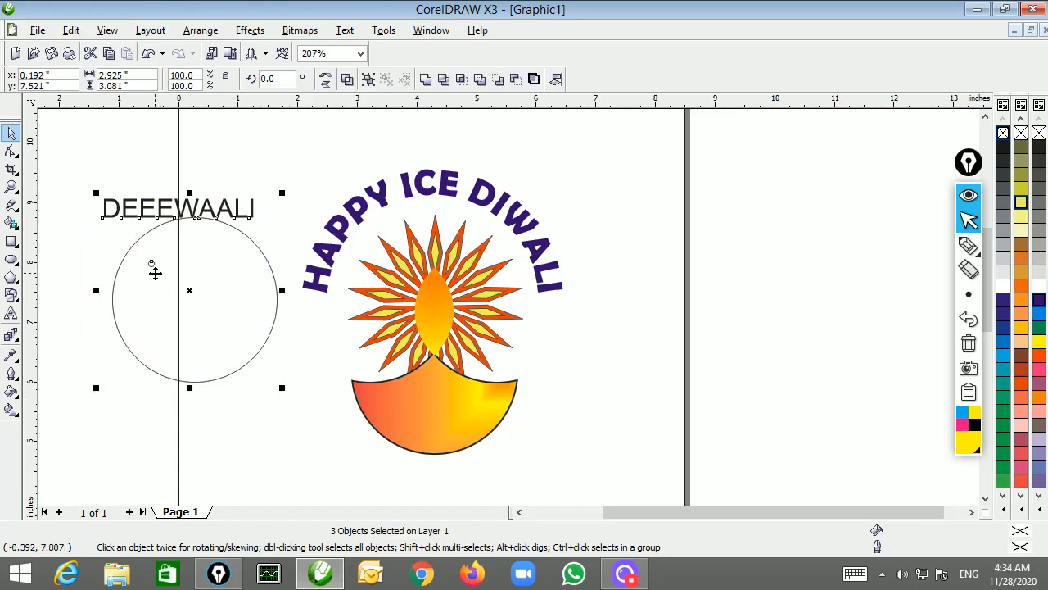
{"action": "left_click", "coordinate": [347, 31]}
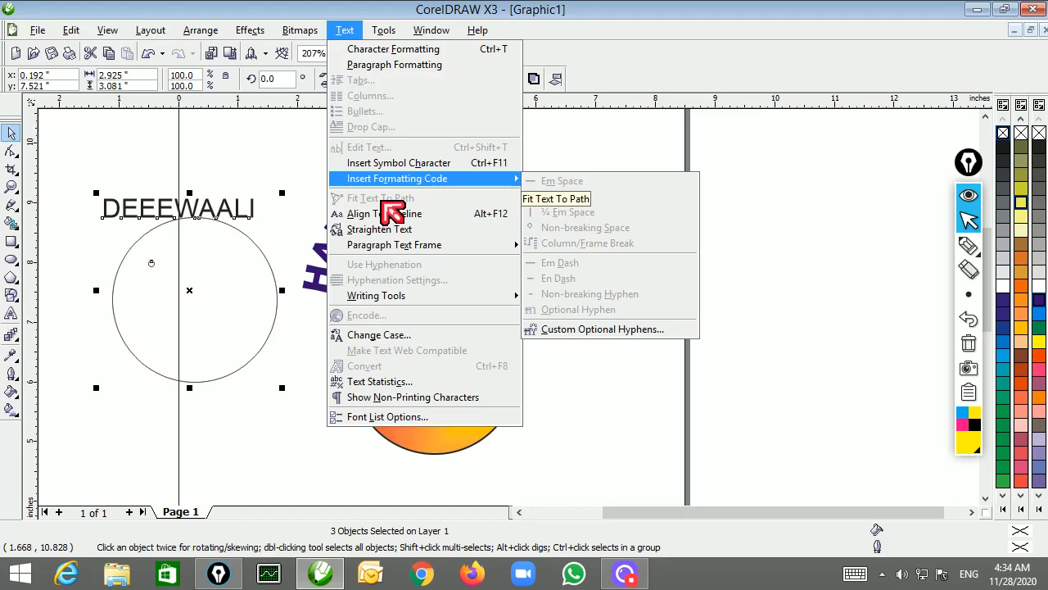
{"action": "left_click", "coordinate": [190, 290]}
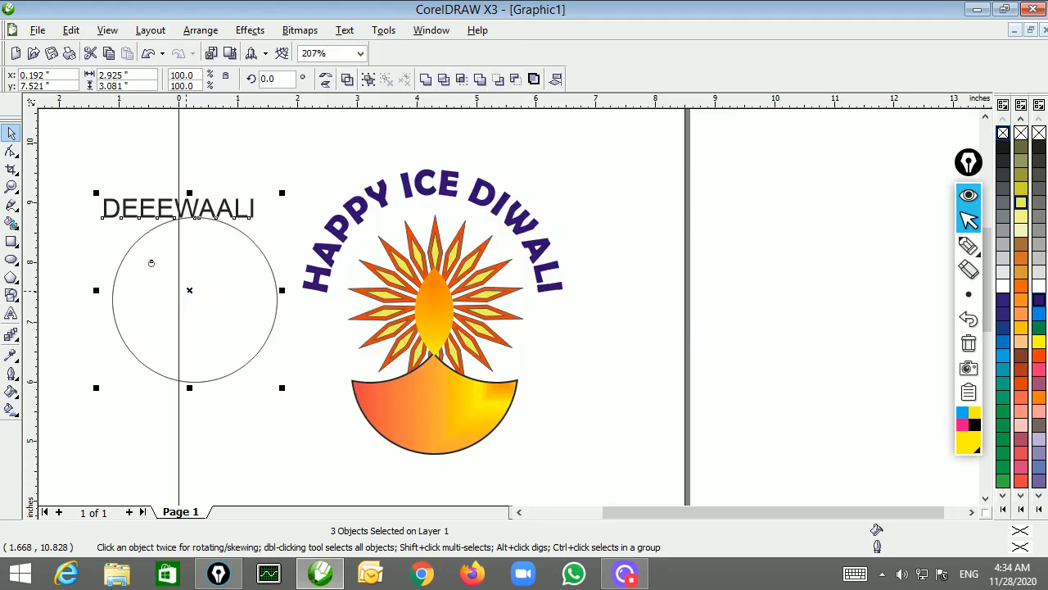
{"action": "mouse_move", "coordinate": [190, 290]}
{"action": "left_mouse_down"}
{"action": "mouse_move", "coordinate": [205, 305]}
{"action": "mouse_move", "coordinate": [174, 280]}
{"action": "left_mouse_up"}
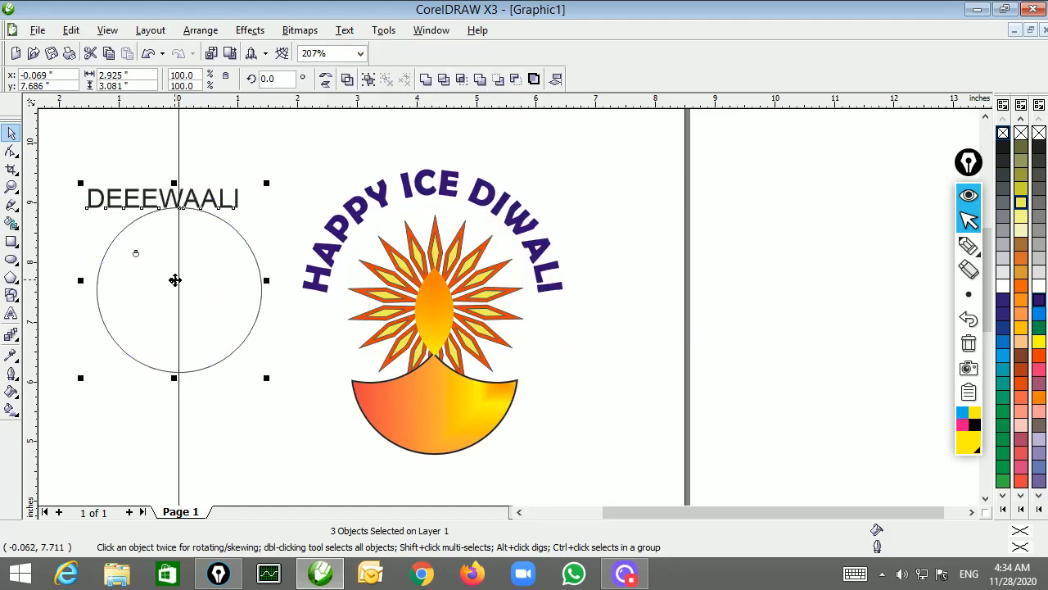
{"action": "key", "text": "Delete"}
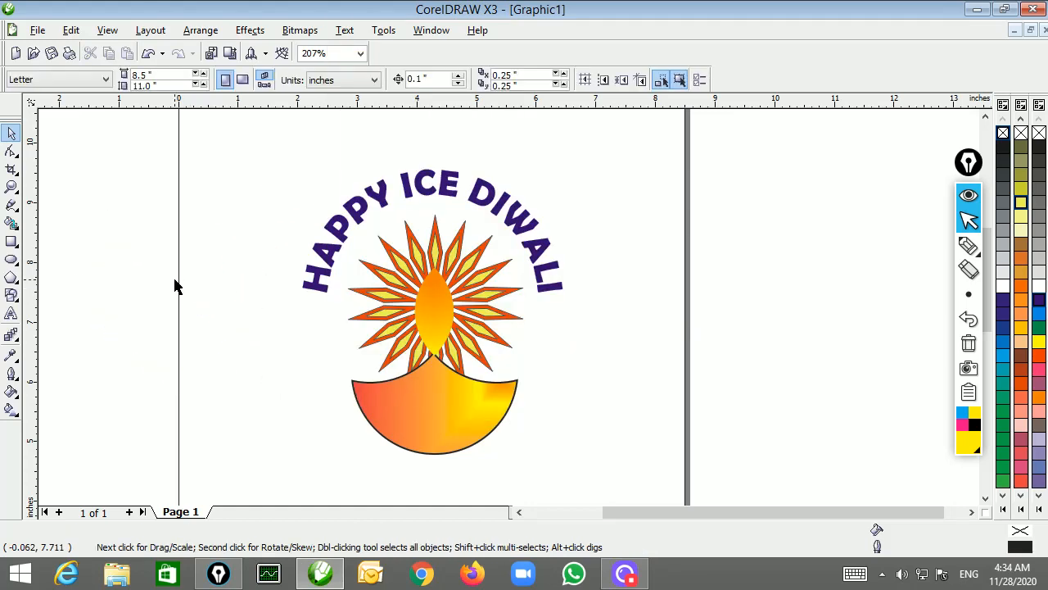